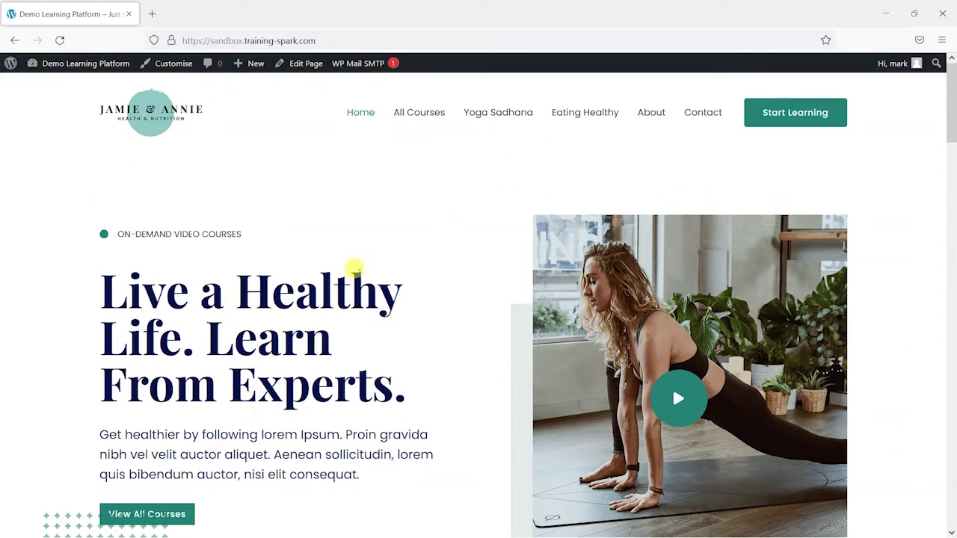
Search for Zoom, install and activate Video Conferencing with Zoom, then go to Zoom Events > Settings
{"action": "mouse_move", "coordinate": [78, 67]}
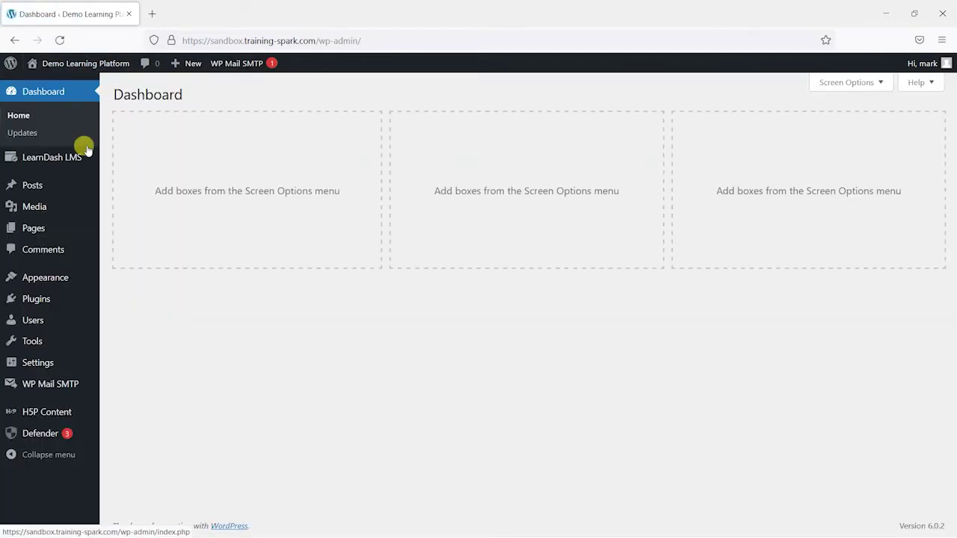
{"action": "mouse_move", "coordinate": [50, 302]}
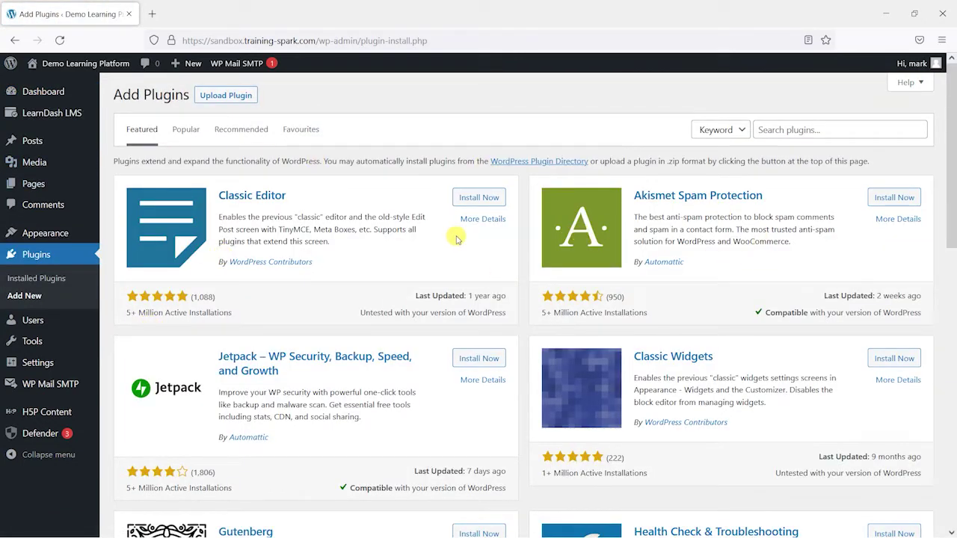
{"action": "left_click", "coordinate": [794, 129]}
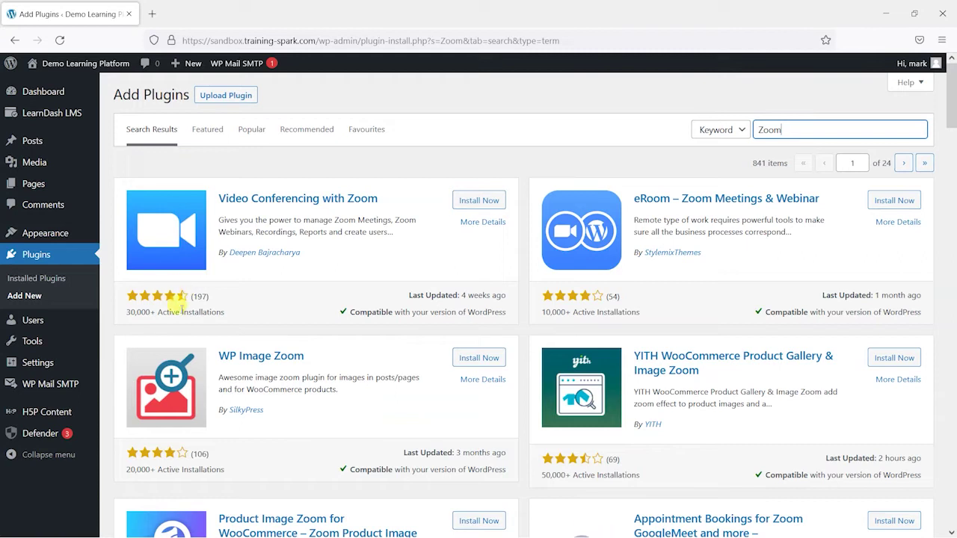
{"action": "left_click", "coordinate": [580, 202]}
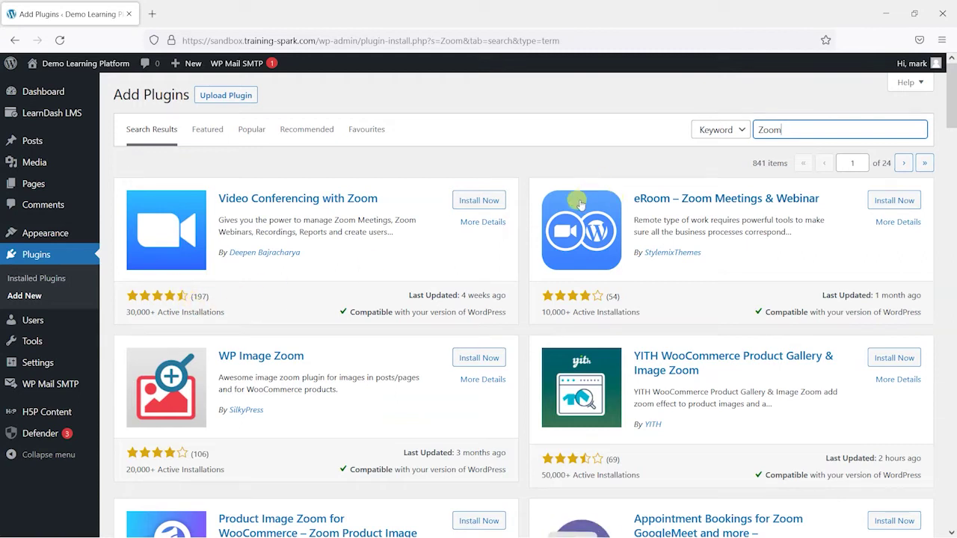
{"action": "left_click", "coordinate": [479, 200]}
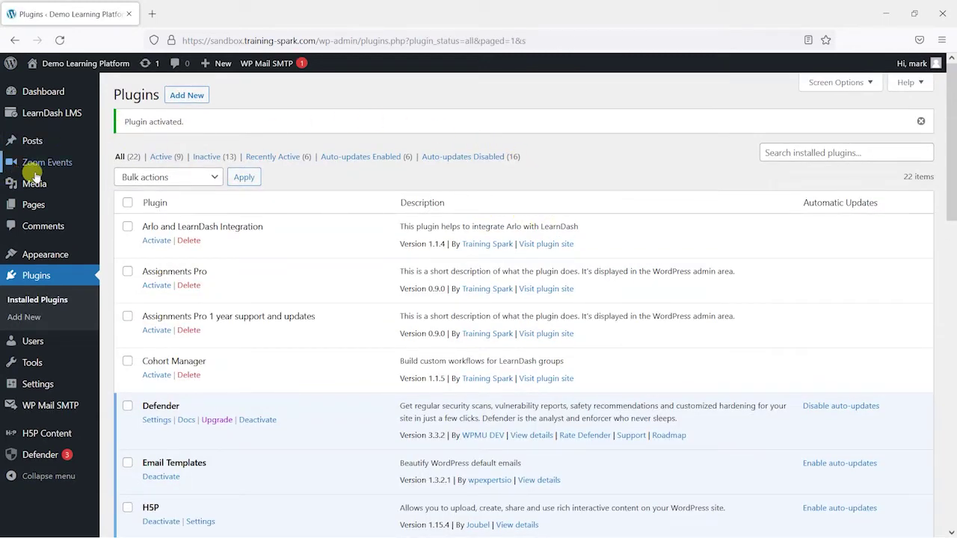
{"action": "mouse_move", "coordinate": [46, 153]}
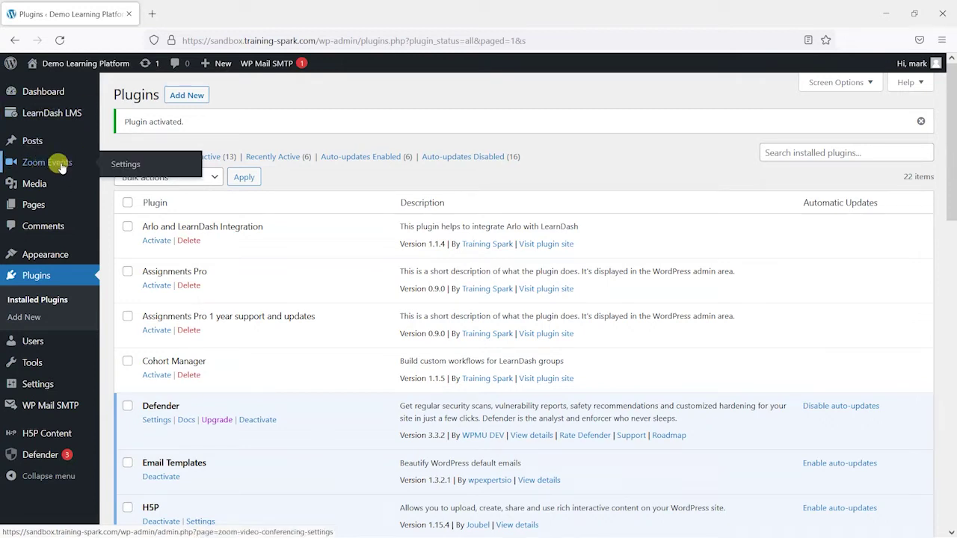
{"action": "left_click", "coordinate": [133, 166]}
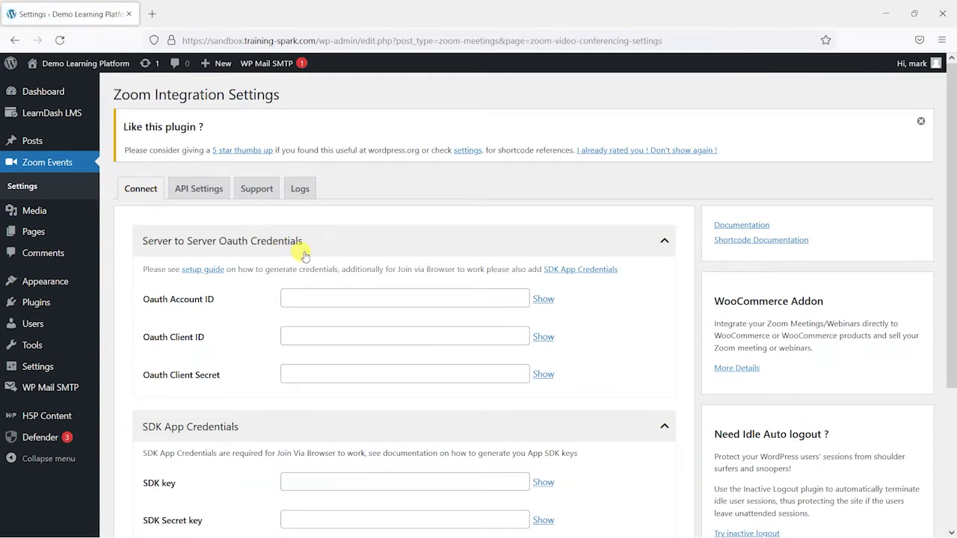
Dismiss the 'Like this plugin?' notice and skim the setup guide before closing it
{"action": "scroll", "coordinate": [370, 266], "scroll_direction": "down", "scroll_amount": 1}
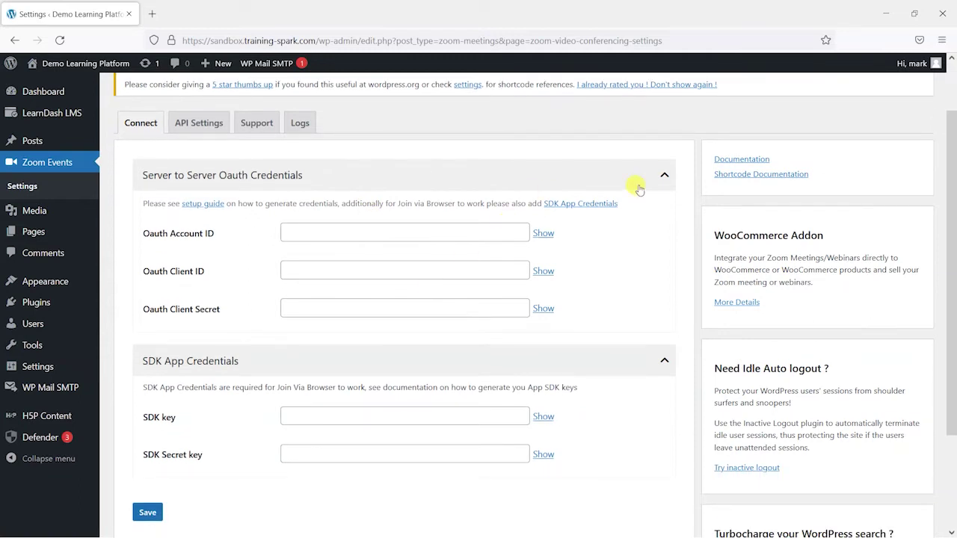
{"action": "scroll", "coordinate": [788, 203], "scroll_direction": "up", "scroll_amount": 1}
{"action": "left_click", "coordinate": [921, 123]}
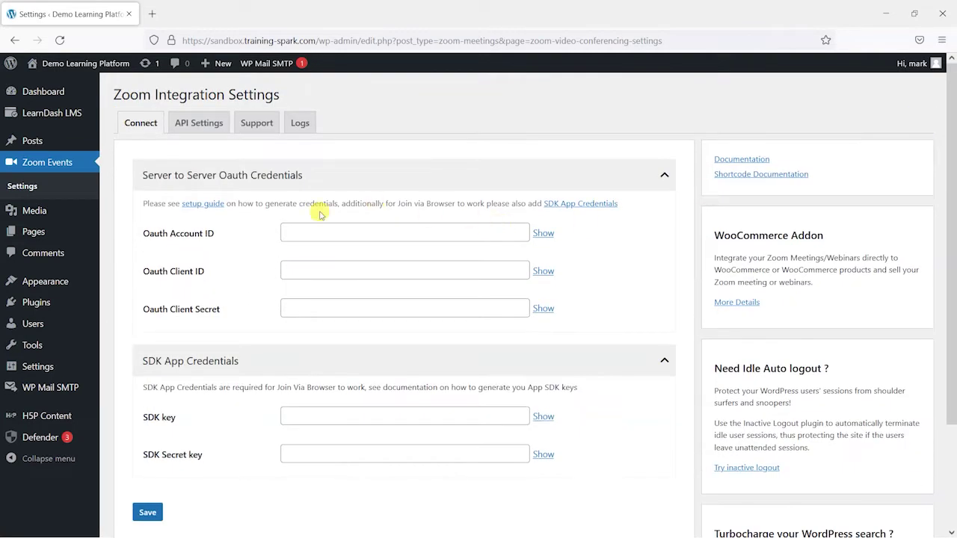
{"action": "left_click", "coordinate": [213, 207]}
{"action": "scroll", "coordinate": [408, 247], "scroll_direction": "down", "scroll_amount": 7}
{"action": "scroll", "coordinate": [407, 292], "scroll_direction": "down", "scroll_amount": 5}
{"action": "scroll", "coordinate": [408, 292], "scroll_direction": "up", "scroll_amount": 8}
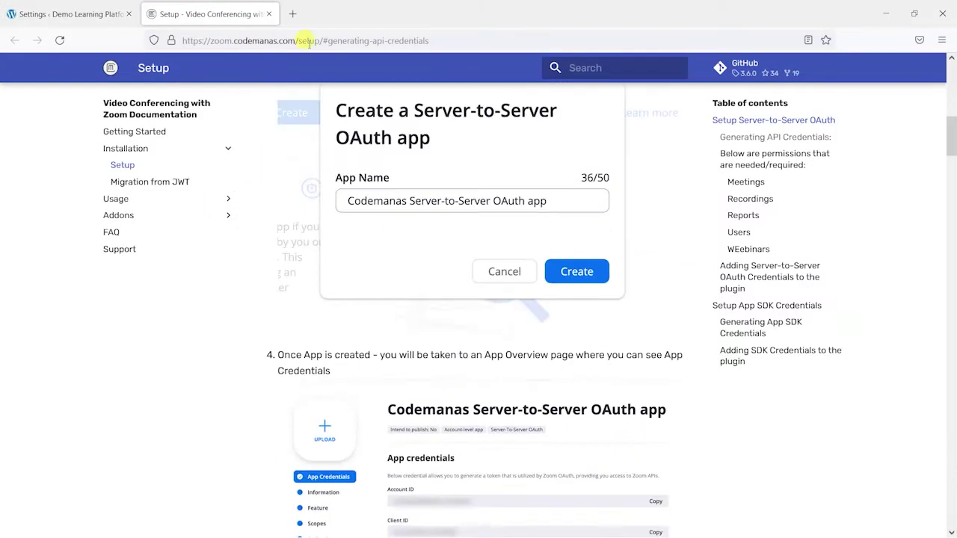
{"action": "left_click", "coordinate": [268, 13]}
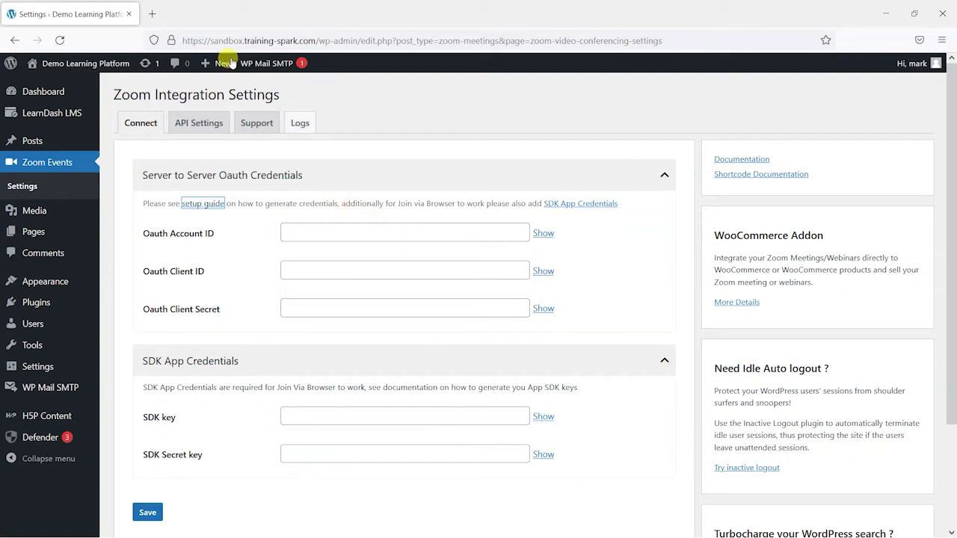
{"action": "mouse_move", "coordinate": [91, 215]}
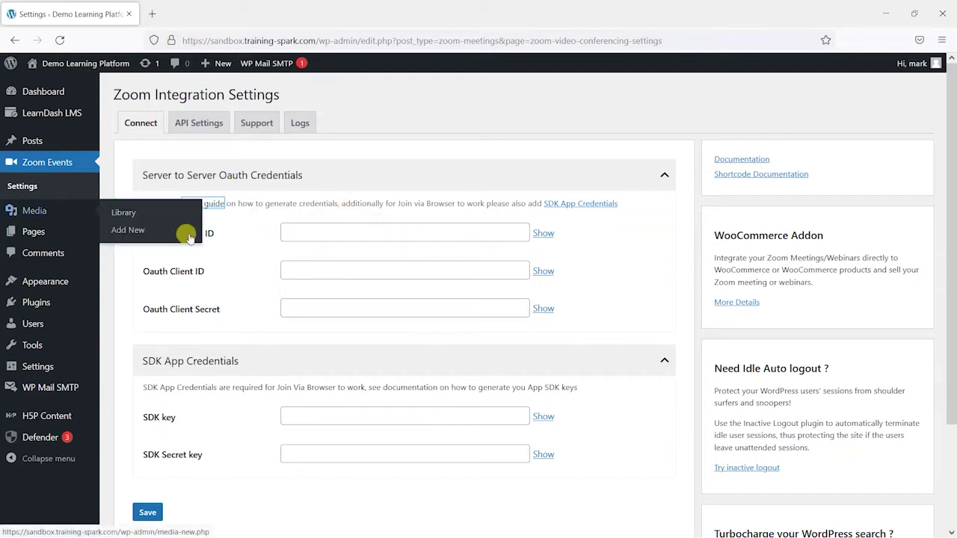
Load marketplace.zoom.us in a new tab and compare it with the WordPress Zoom settings tab
{"action": "left_click", "coordinate": [154, 14]}
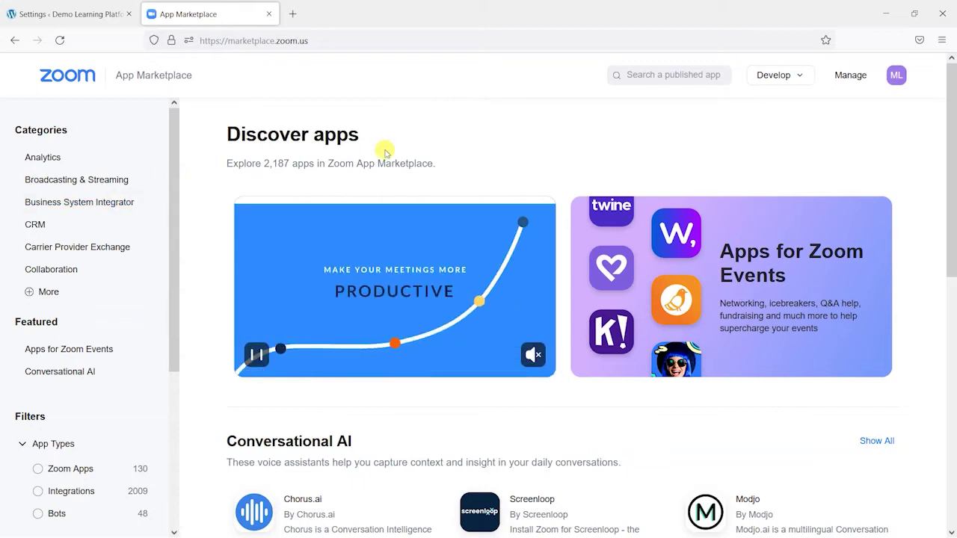
{"action": "scroll", "coordinate": [94, 407], "scroll_direction": "down", "scroll_amount": 1}
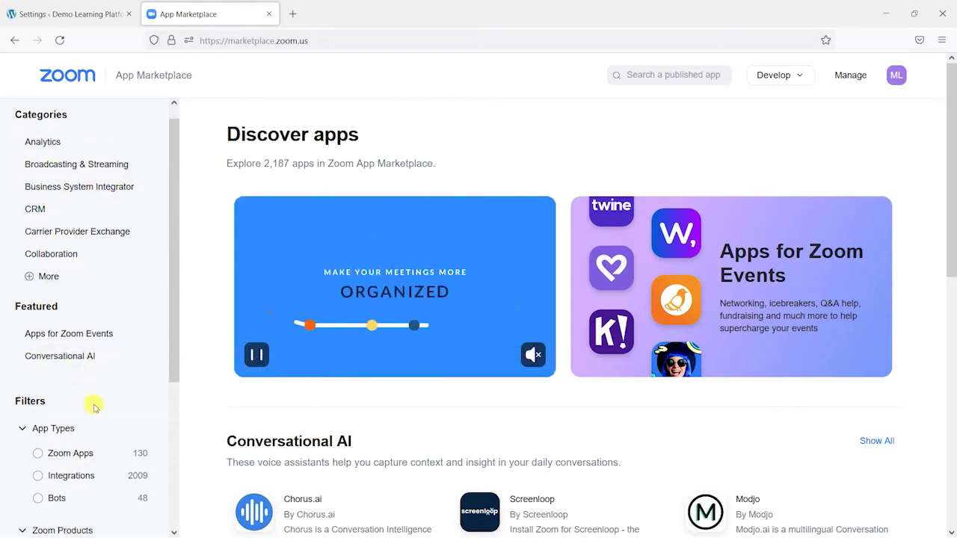
{"action": "scroll", "coordinate": [95, 408], "scroll_direction": "down", "scroll_amount": 4}
{"action": "scroll", "coordinate": [92, 321], "scroll_direction": "up", "scroll_amount": 5}
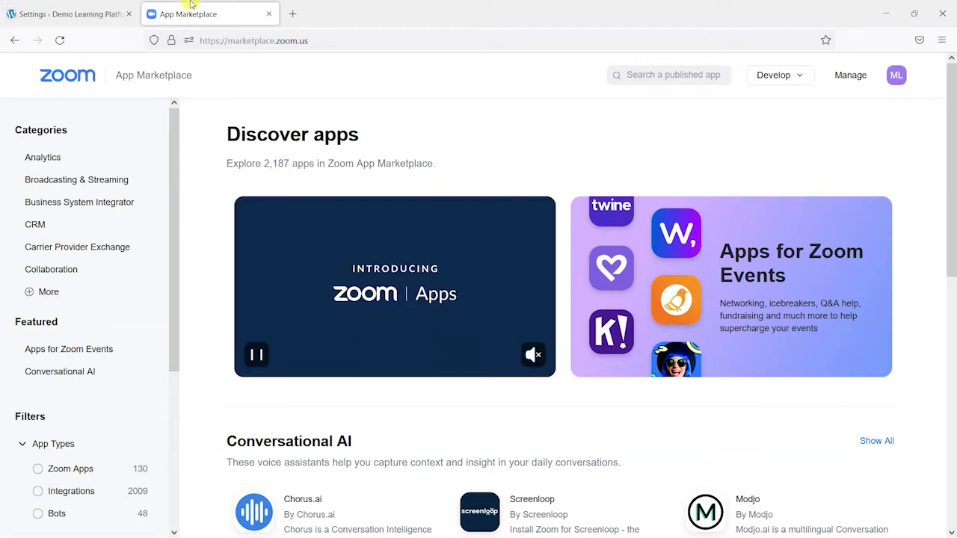
{"action": "left_click", "coordinate": [9, 7]}
{"action": "left_click", "coordinate": [254, 8]}
{"action": "key", "text": "ctrl+Tab"}
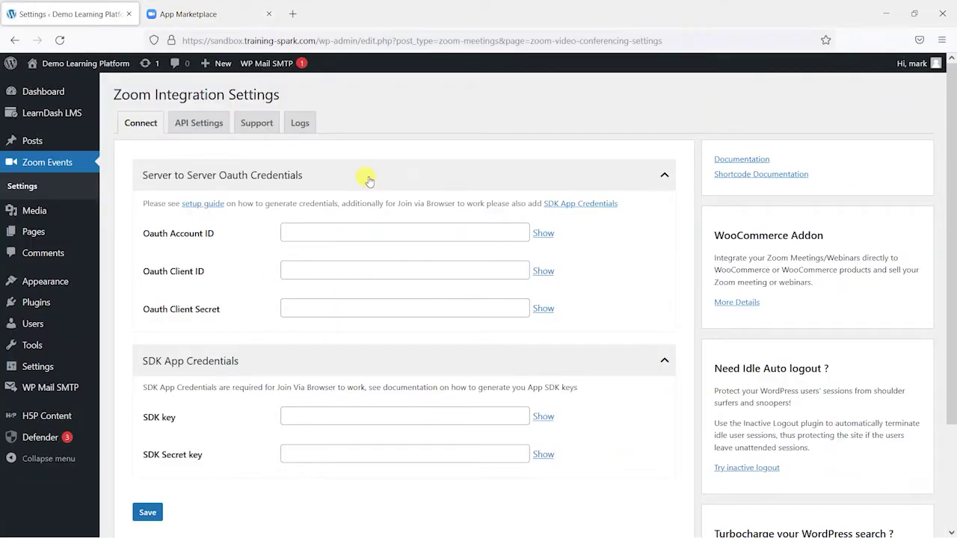
{"action": "left_click", "coordinate": [223, 13]}
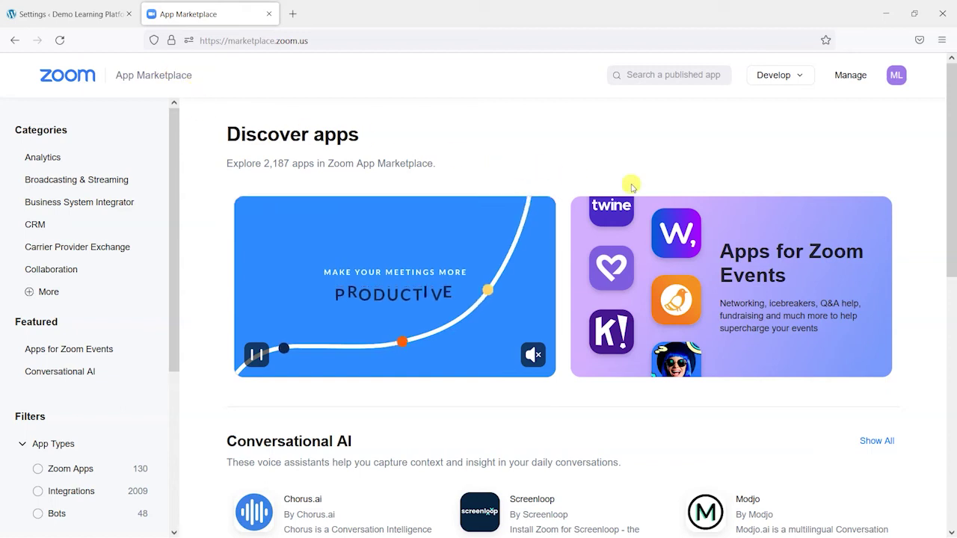
Start a new app via Develop > Build App and scroll past JWT toward Server-to-Server OAuth
{"action": "left_click", "coordinate": [780, 75]}
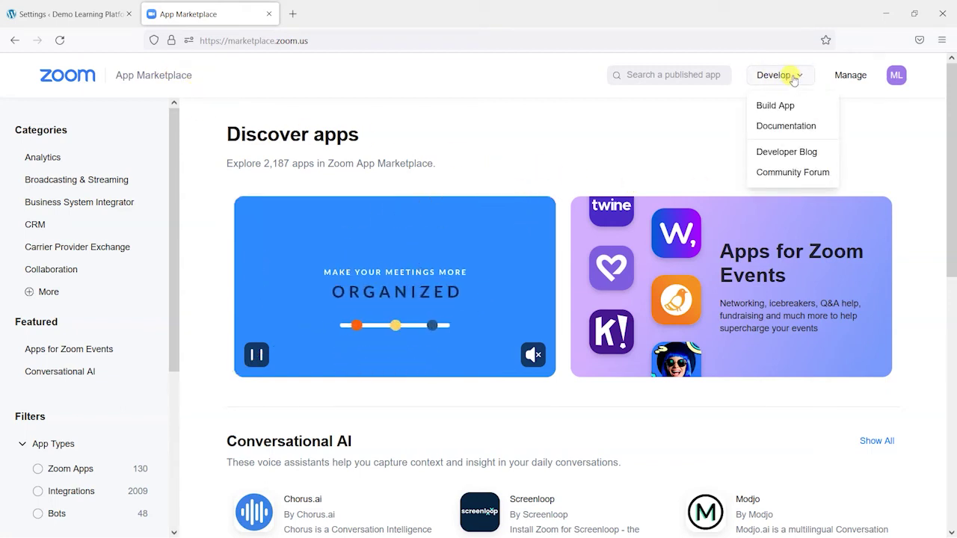
{"action": "left_click", "coordinate": [775, 109]}
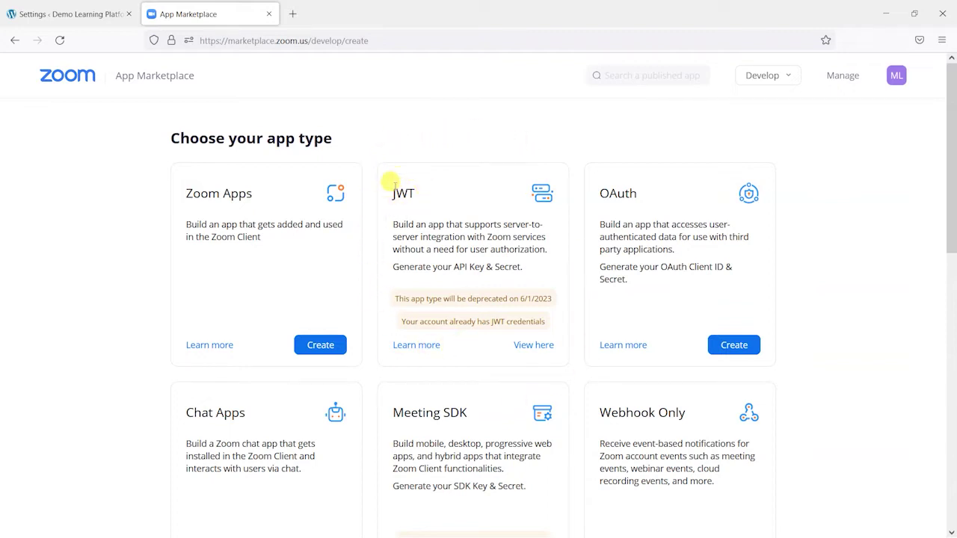
{"action": "left_click_drag", "start_coordinate": [392, 194], "coordinate": [427, 194]}
{"action": "left_click", "coordinate": [404, 292]}
{"action": "double_click", "coordinate": [398, 192]}
{"action": "left_click", "coordinate": [396, 194]}
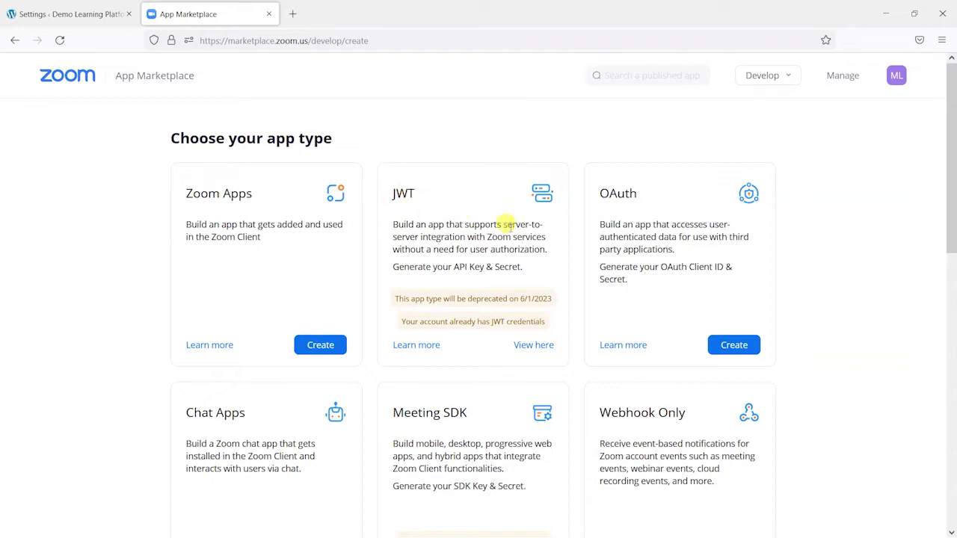
{"action": "scroll", "coordinate": [449, 176], "scroll_direction": "down", "scroll_amount": 2}
{"action": "scroll", "coordinate": [442, 168], "scroll_direction": "down", "scroll_amount": 6}
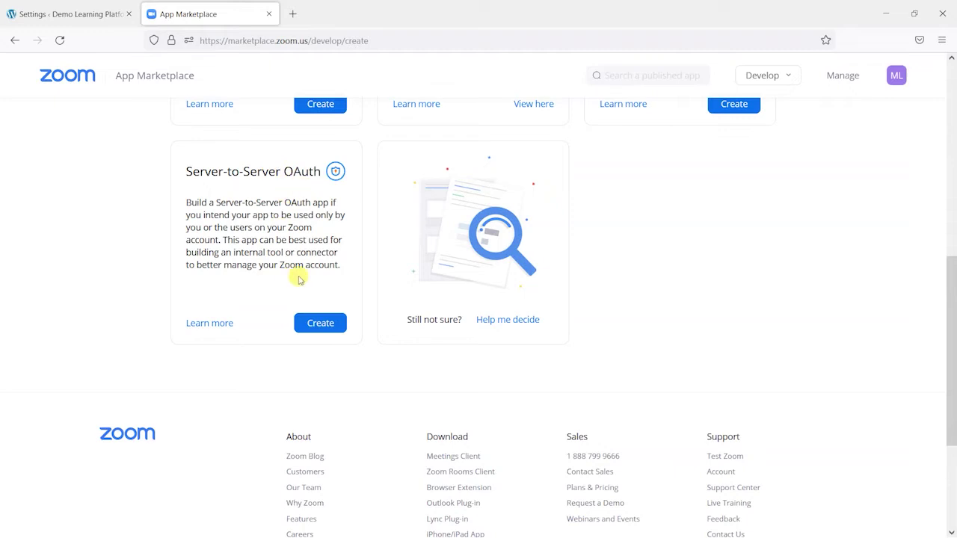
Create a Server-to-Server OAuth app named LearnDash and look over its credentials
{"action": "left_click", "coordinate": [326, 323]}
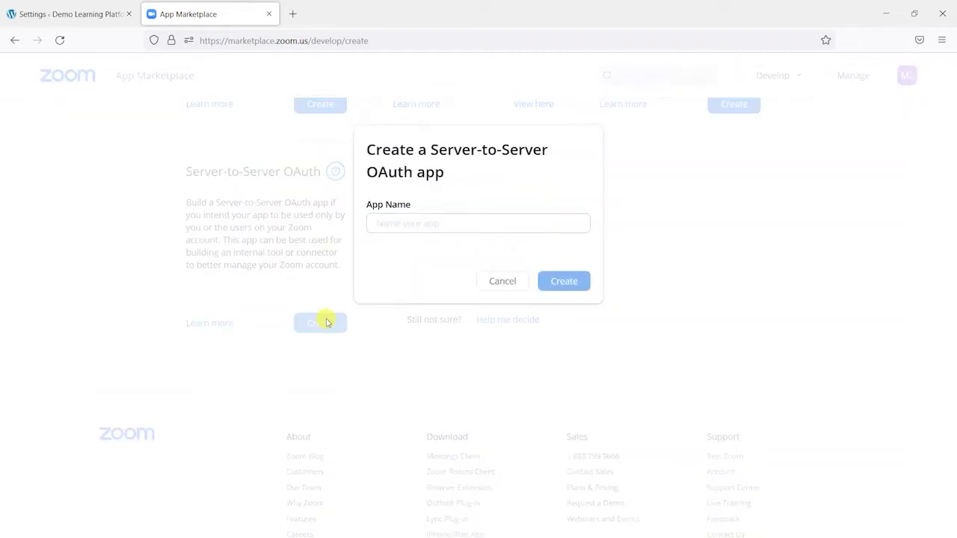
{"action": "left_click", "coordinate": [423, 223]}
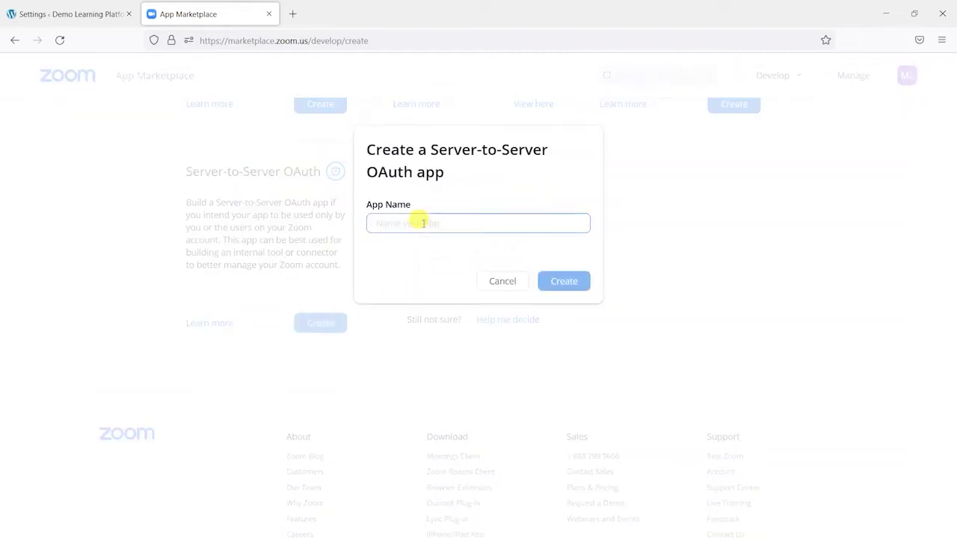
{"action": "type", "text": "LearnDash"}
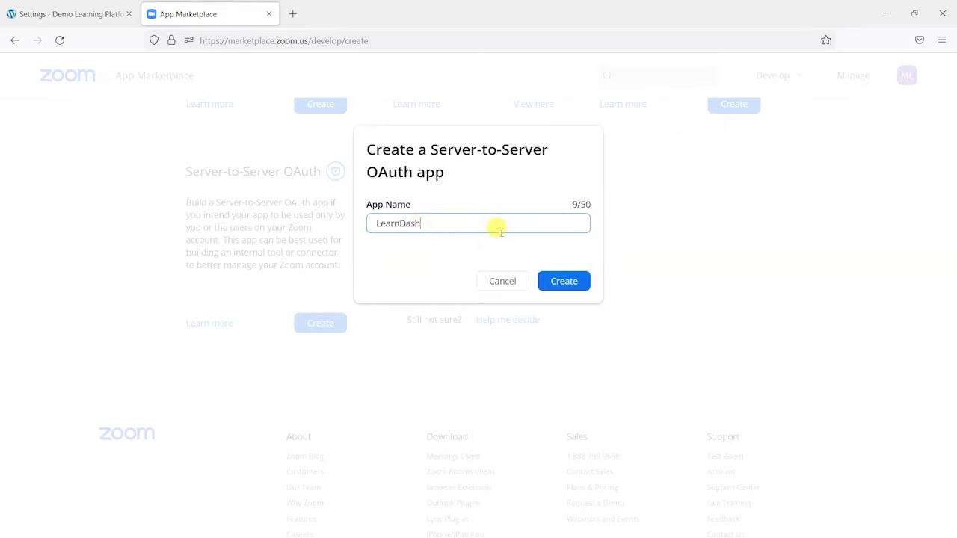
{"action": "left_click", "coordinate": [563, 282]}
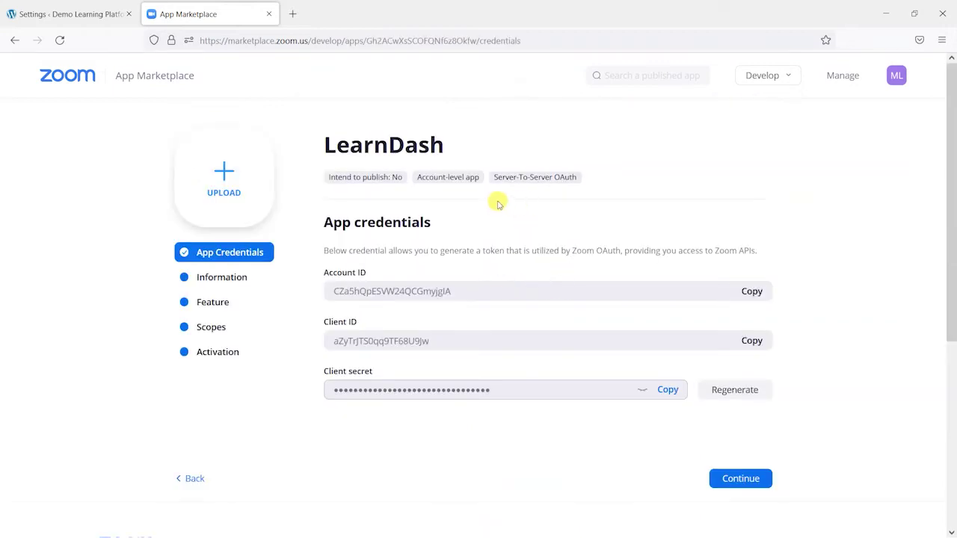
{"action": "scroll", "coordinate": [457, 173], "scroll_direction": "down", "scroll_amount": 2}
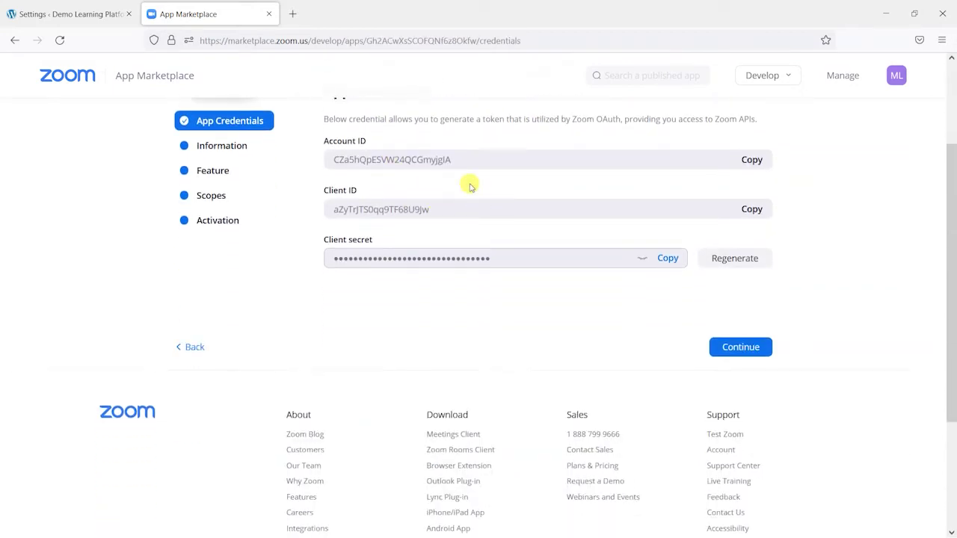
{"action": "scroll", "coordinate": [385, 144], "scroll_direction": "up", "scroll_amount": 1}
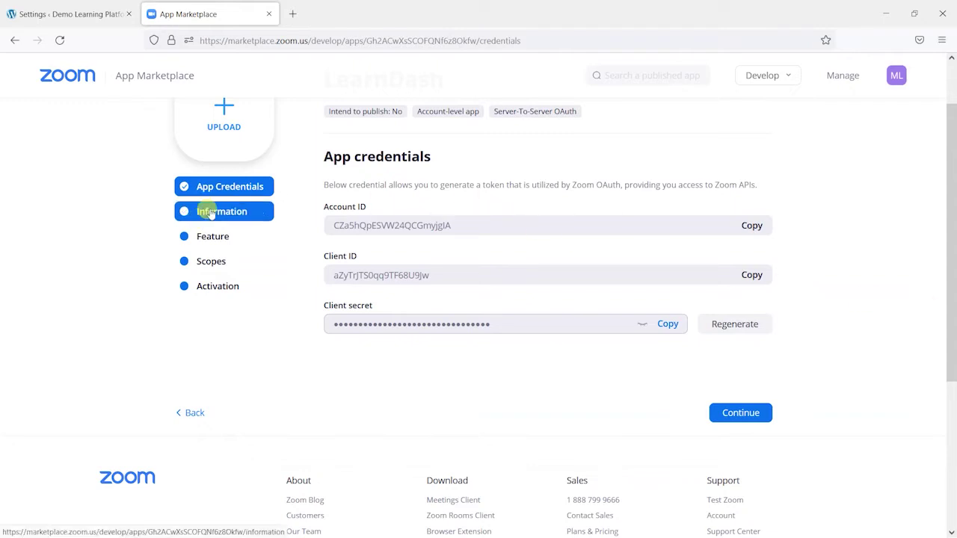
Enter company name Training Spark, then the developer contact's name and e-mail address
{"action": "left_click", "coordinate": [203, 212]}
{"action": "left_click", "coordinate": [566, 113]}
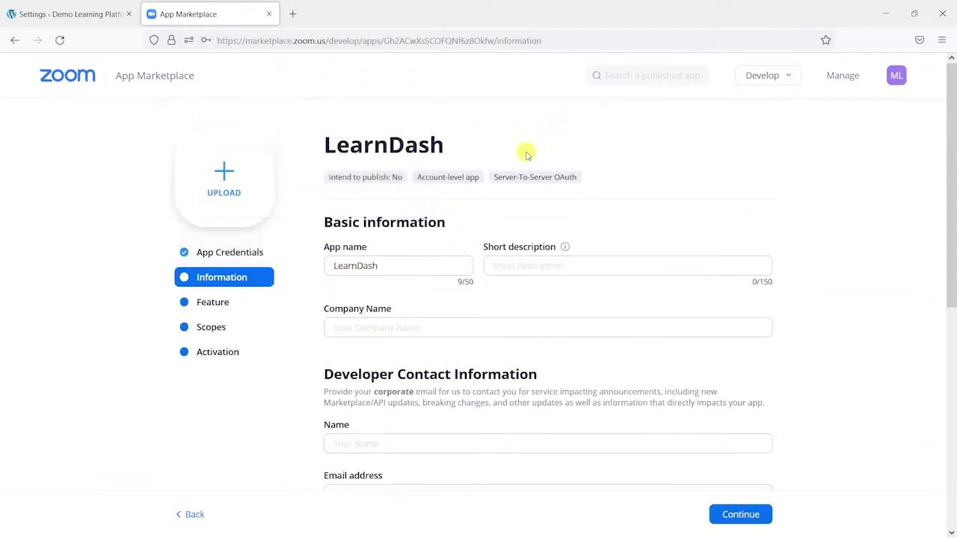
{"action": "scroll", "coordinate": [424, 317], "scroll_direction": "down", "scroll_amount": 3}
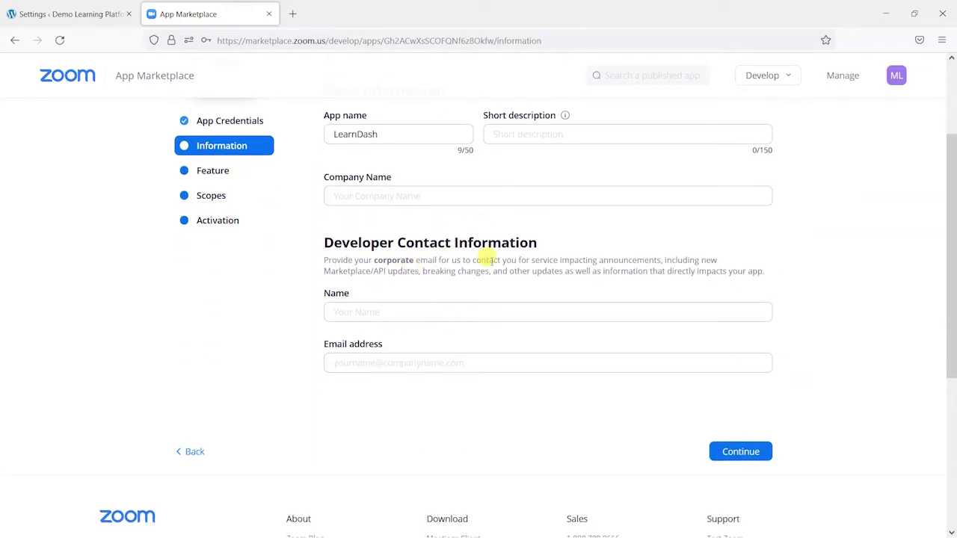
{"action": "left_click", "coordinate": [383, 191]}
{"action": "type", "text": "Trainn"}
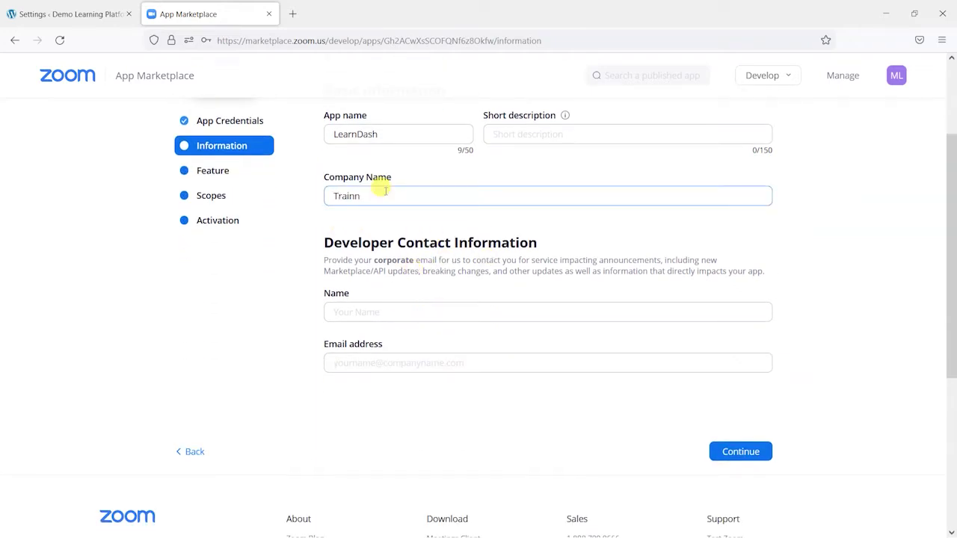
{"action": "key", "text": "BackSpace"}
{"action": "type", "text": "ing Spark"}
{"action": "left_click", "coordinate": [422, 317]}
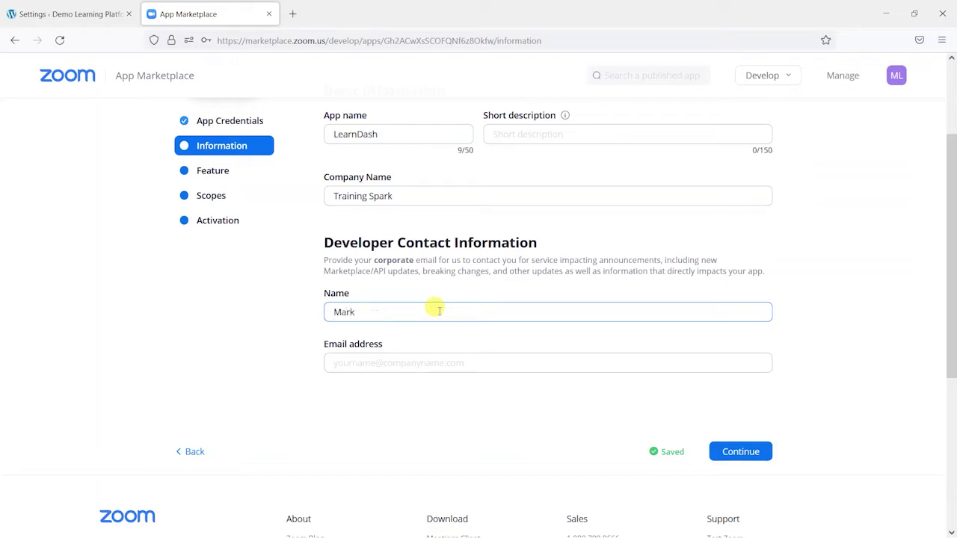
{"action": "key", "text": "Tab"}
{"action": "type", "text": "mark"}
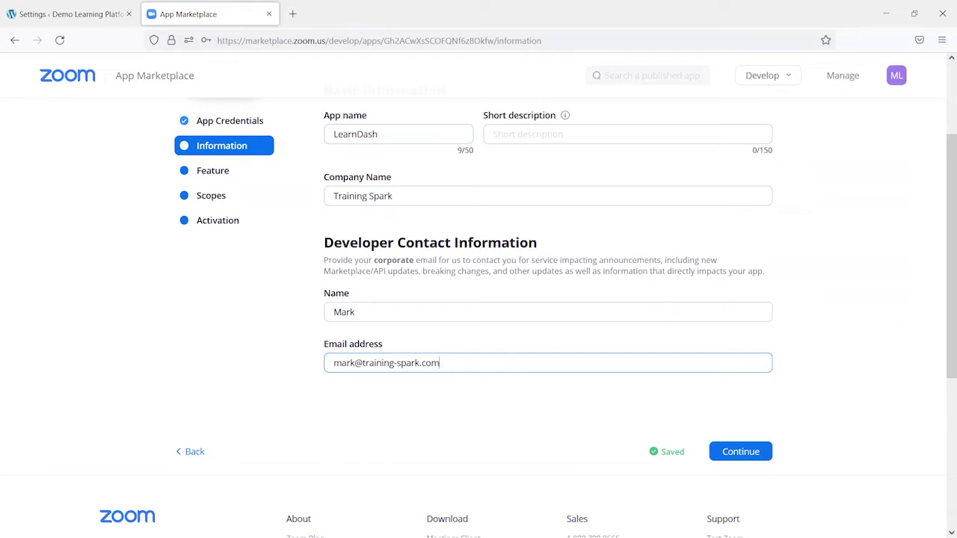
Add five Meeting scopes: sub account, view and manage all user meetings, archiving and recording tokens
{"action": "left_click", "coordinate": [216, 196]}
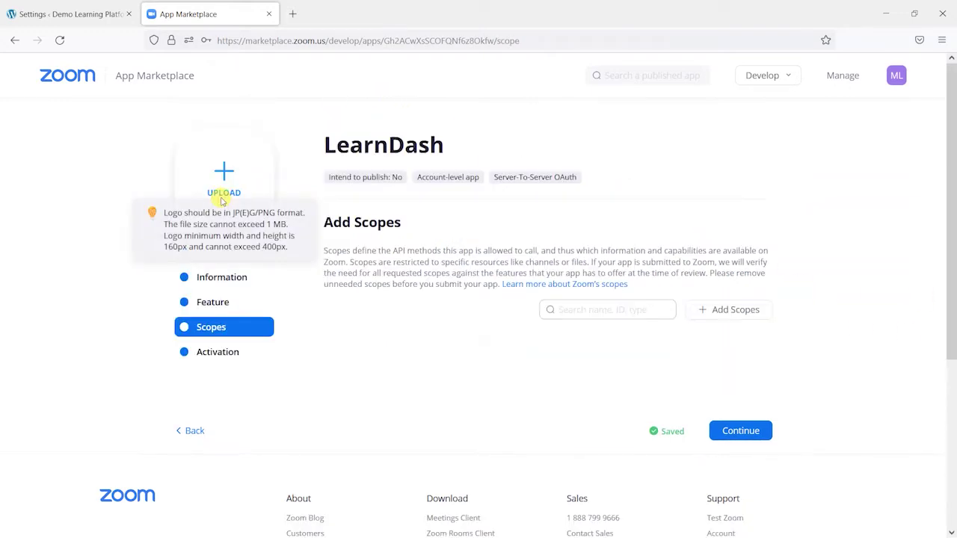
{"action": "scroll", "coordinate": [479, 291], "scroll_direction": "down", "scroll_amount": 4}
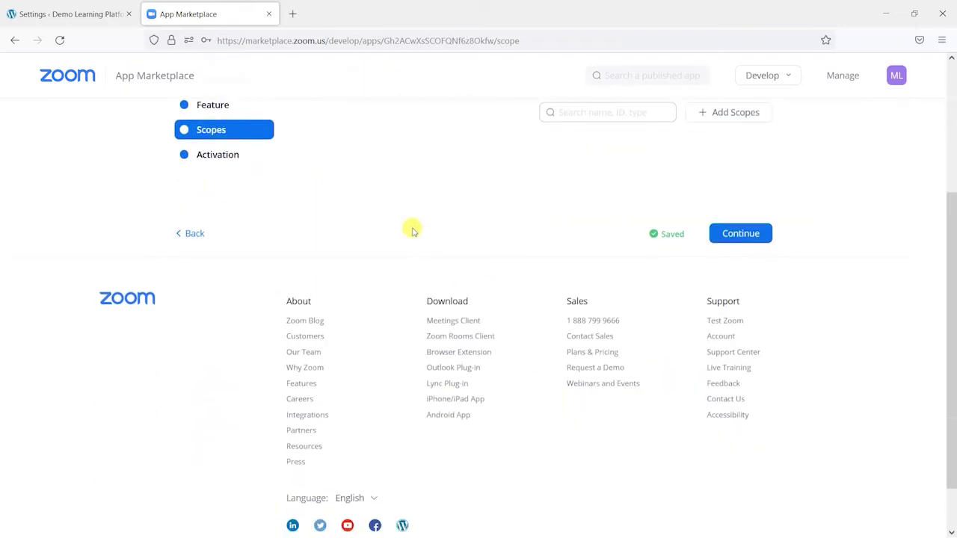
{"action": "scroll", "coordinate": [462, 249], "scroll_direction": "up", "scroll_amount": 3}
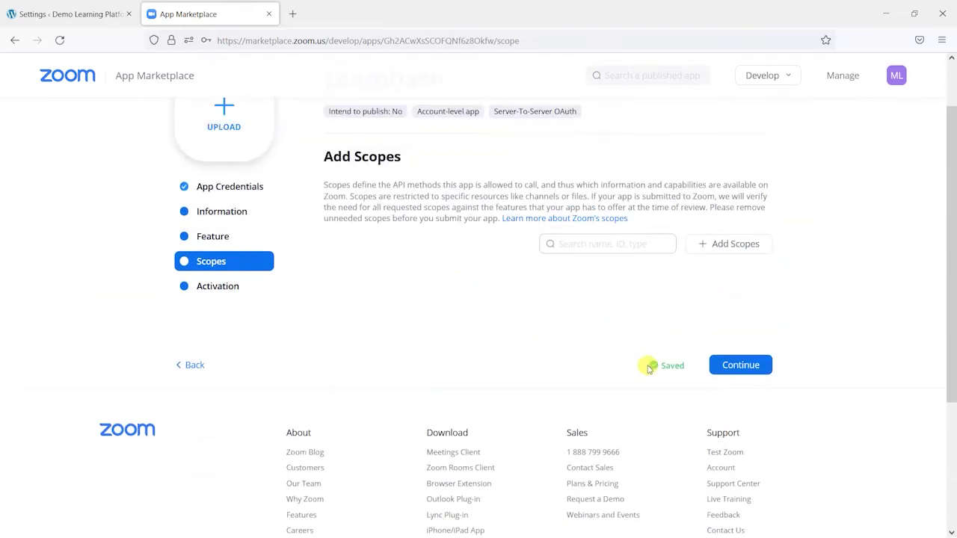
{"action": "left_click", "coordinate": [735, 366]}
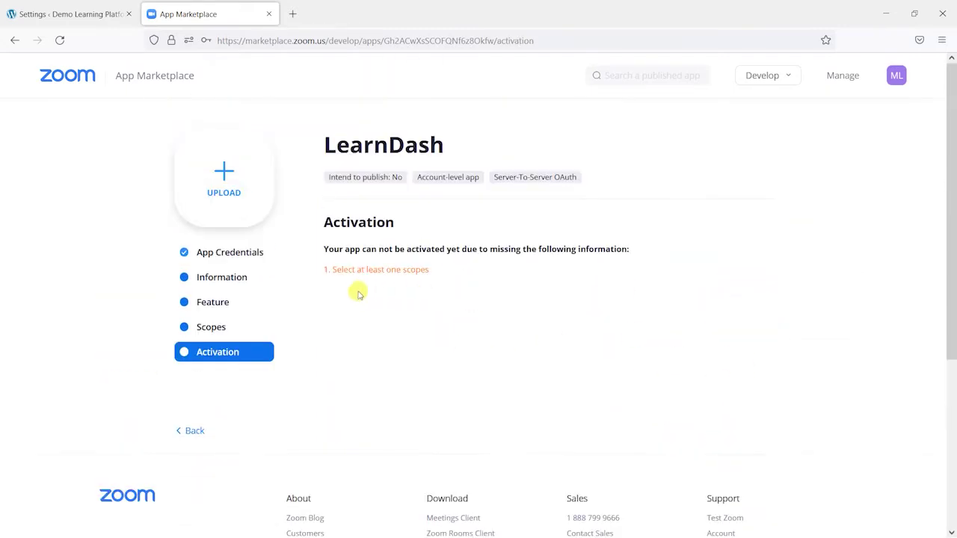
{"action": "left_click", "coordinate": [215, 327]}
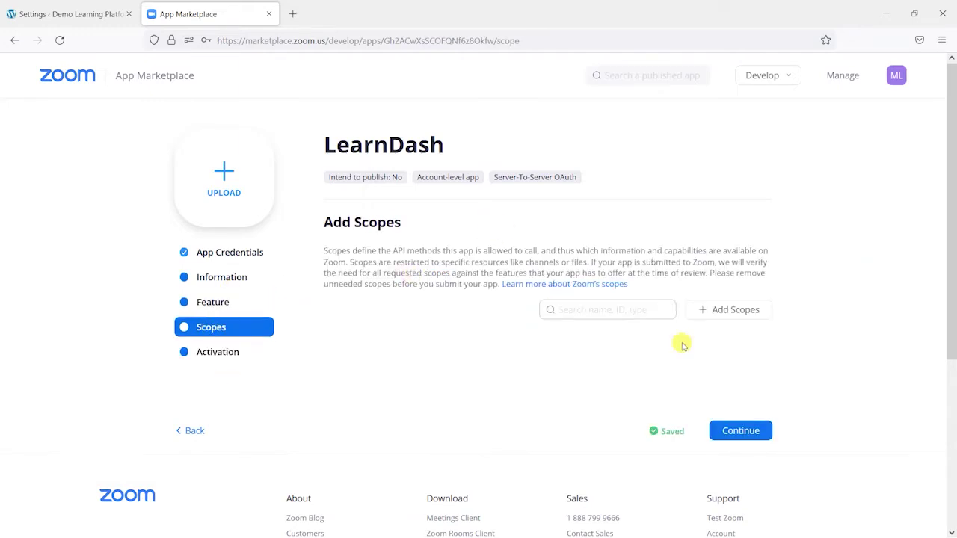
{"action": "left_click", "coordinate": [723, 313]}
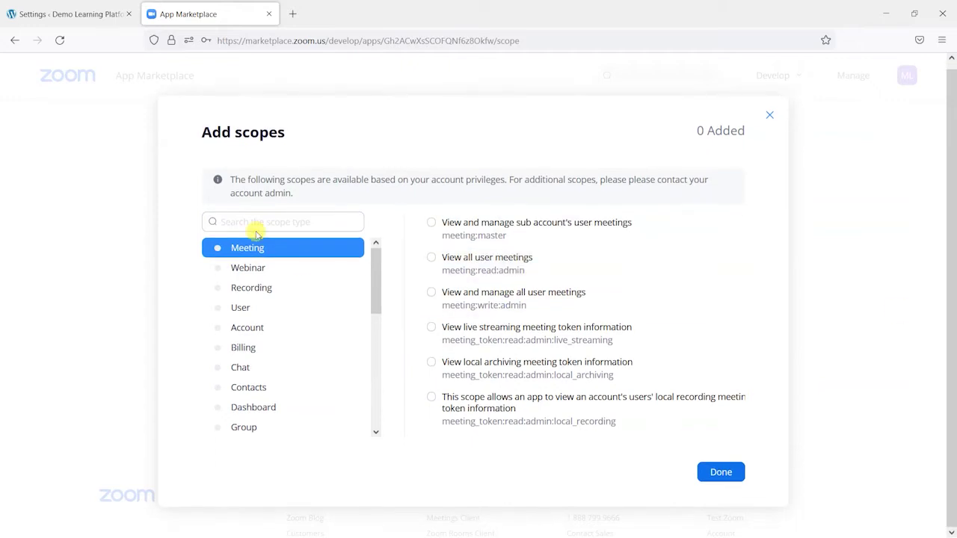
{"action": "left_click", "coordinate": [432, 223]}
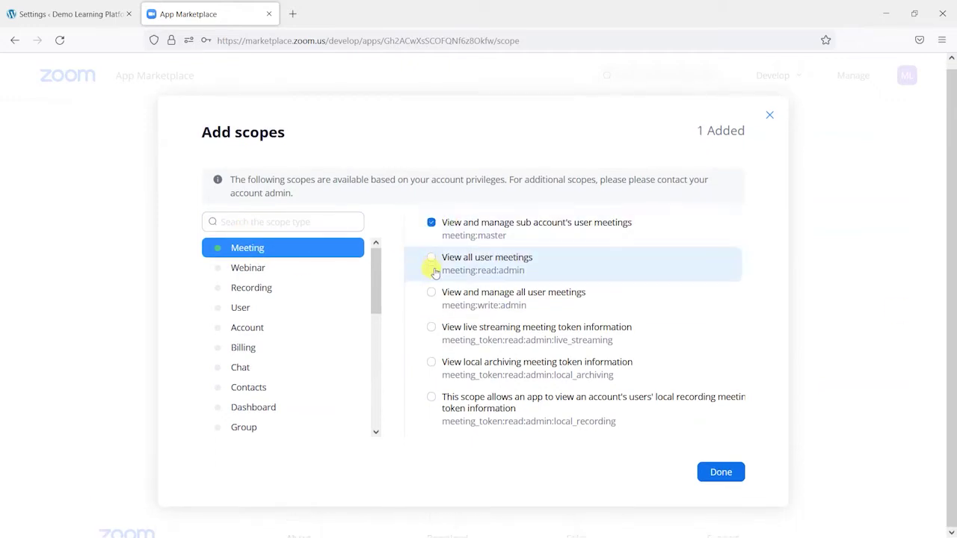
{"action": "left_click", "coordinate": [431, 262]}
{"action": "left_click", "coordinate": [431, 294]}
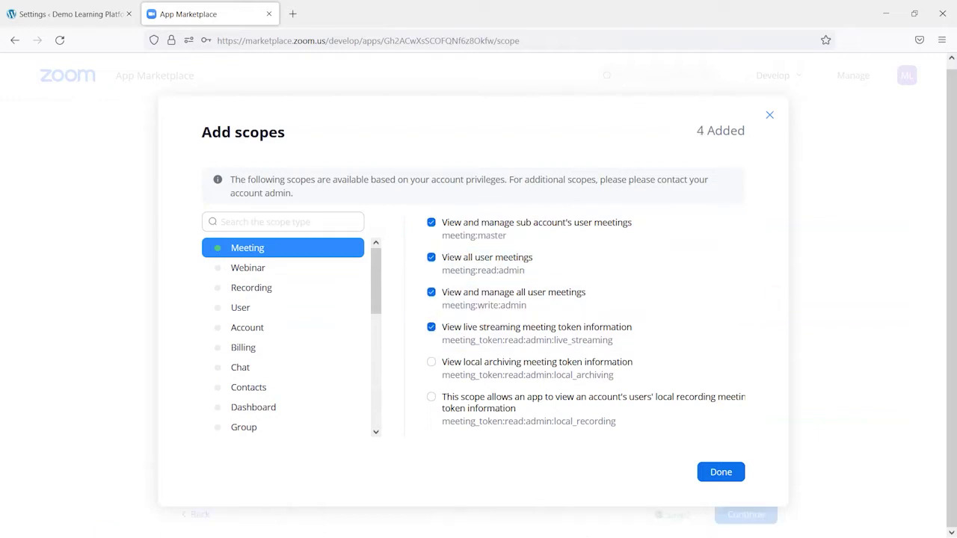
{"action": "left_click", "coordinate": [431, 363]}
{"action": "left_click", "coordinate": [431, 397]}
{"action": "left_click", "coordinate": [721, 471]}
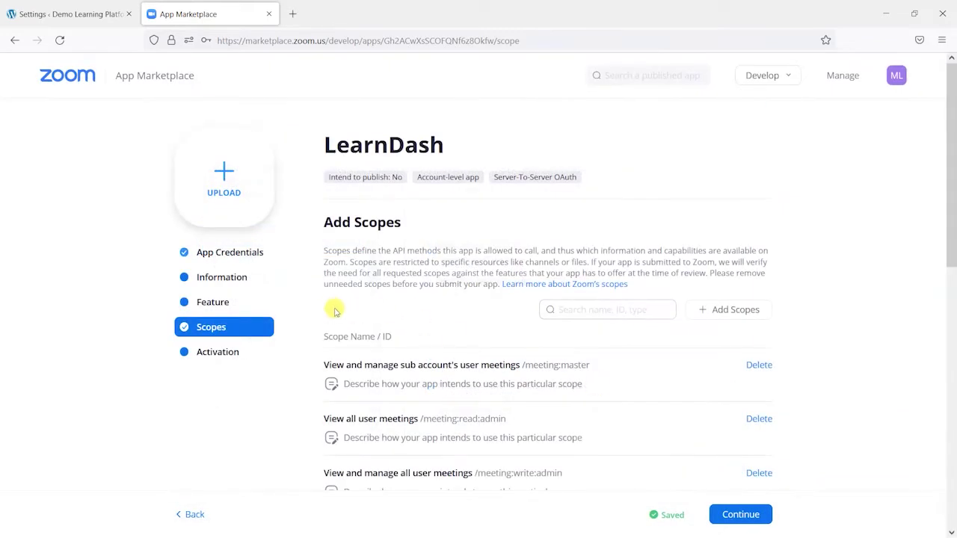
Add the Webinar scopes: sub account, view and manage all user webinars, live streaming and archiving tokens
{"action": "scroll", "coordinate": [449, 391], "scroll_direction": "down", "scroll_amount": 2}
{"action": "left_click", "coordinate": [724, 182]}
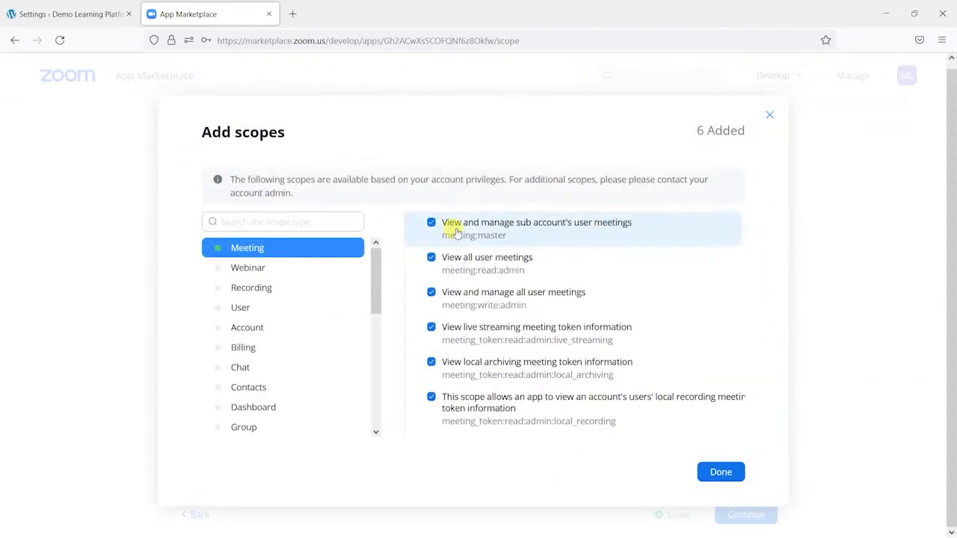
{"action": "left_click", "coordinate": [254, 269]}
{"action": "left_click", "coordinate": [431, 224]}
{"action": "left_click", "coordinate": [432, 257]}
{"action": "left_click", "coordinate": [432, 293]}
{"action": "left_click", "coordinate": [432, 327]}
{"action": "left_click", "coordinate": [431, 362]}
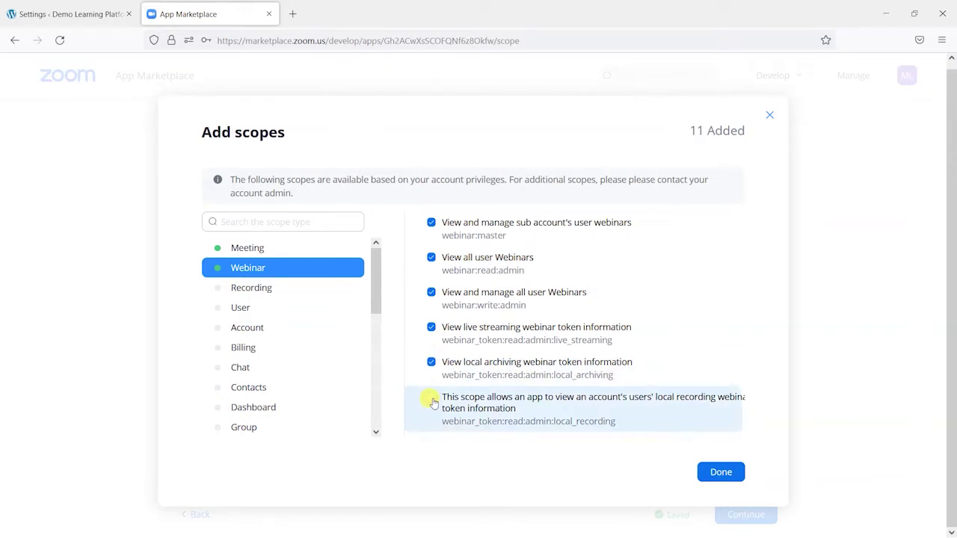
Add the three Recording scopes, the manage users scope and the View report data scope
{"action": "left_click", "coordinate": [269, 291]}
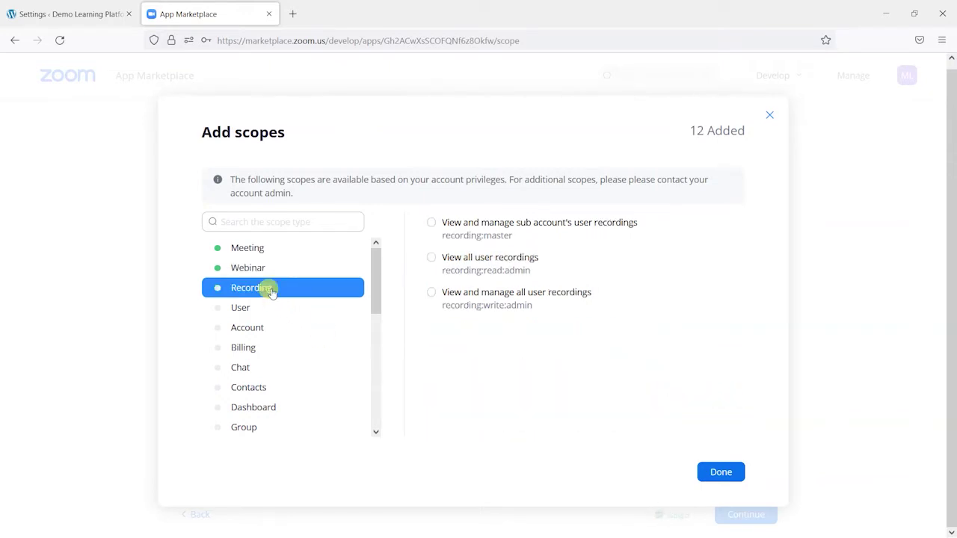
{"action": "left_click", "coordinate": [432, 223]}
{"action": "left_click", "coordinate": [432, 257]}
{"action": "left_click", "coordinate": [432, 292]}
{"action": "left_click", "coordinate": [296, 308]}
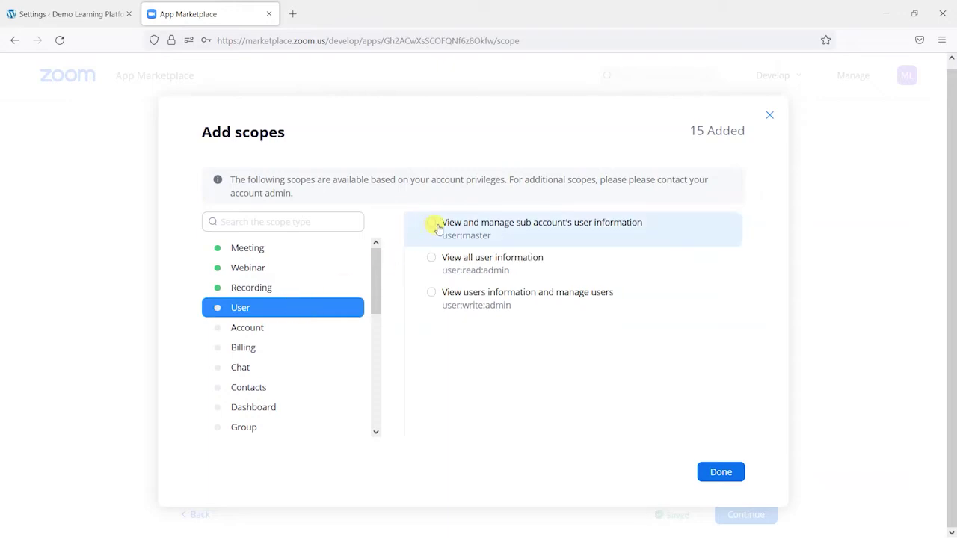
{"action": "left_click", "coordinate": [432, 292]}
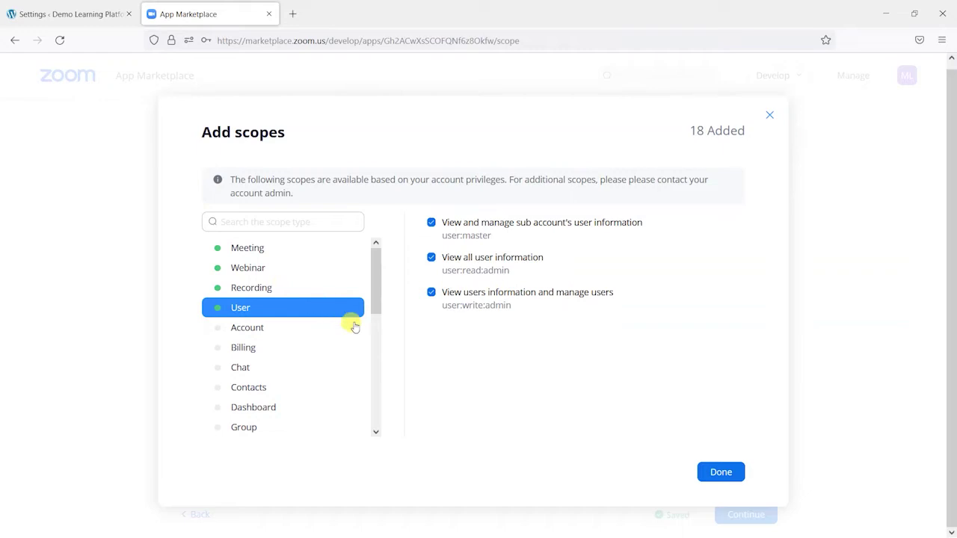
{"action": "left_click_drag", "start_coordinate": [382, 309], "coordinate": [381, 368]}
{"action": "left_click", "coordinate": [245, 369]}
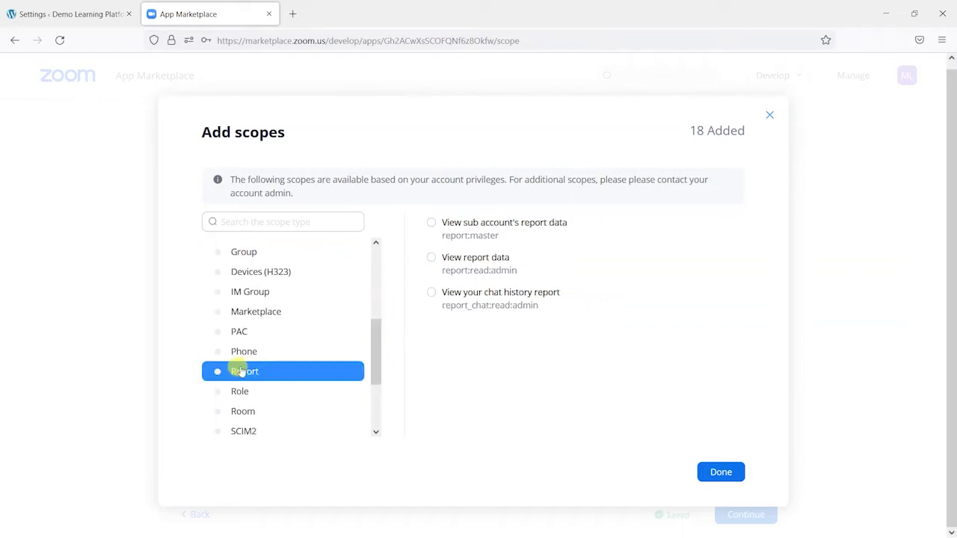
{"action": "left_click", "coordinate": [433, 257]}
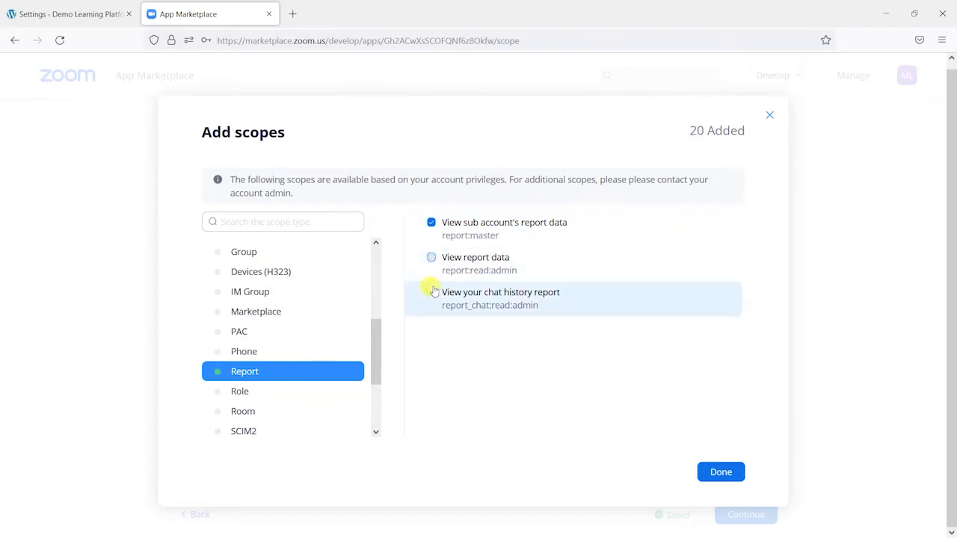
{"action": "left_click", "coordinate": [721, 472]}
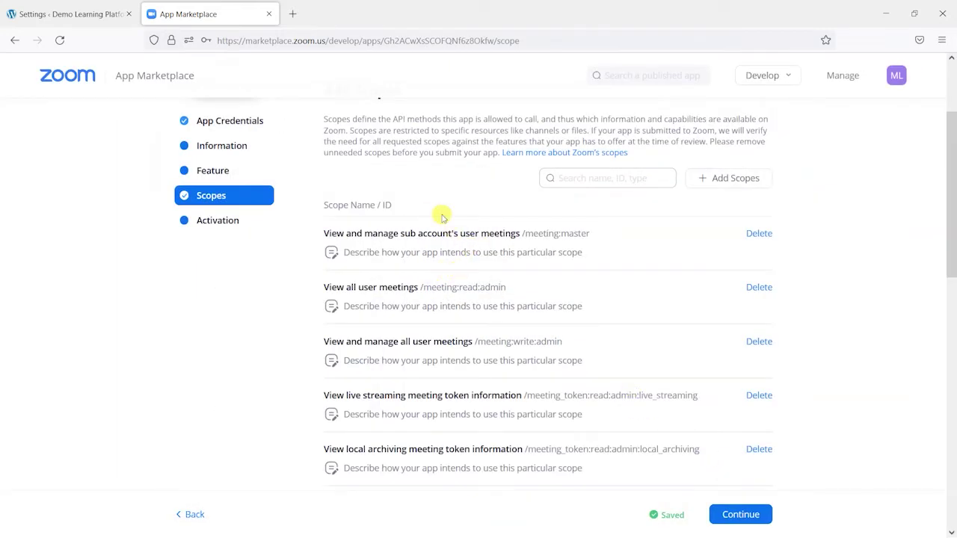
Review the selected scopes list, confirming all 21 scopes are added
{"action": "left_click", "coordinate": [61, 23]}
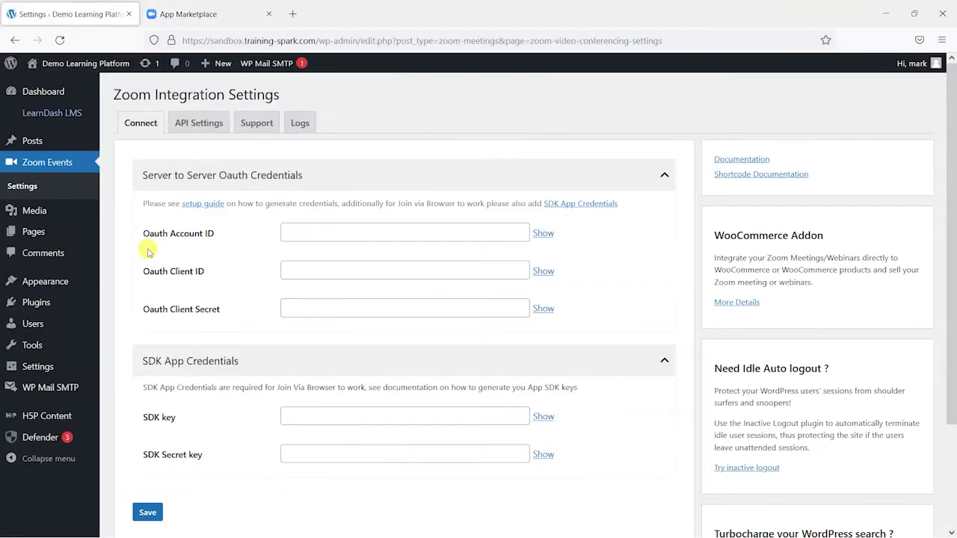
{"action": "left_click", "coordinate": [252, 11]}
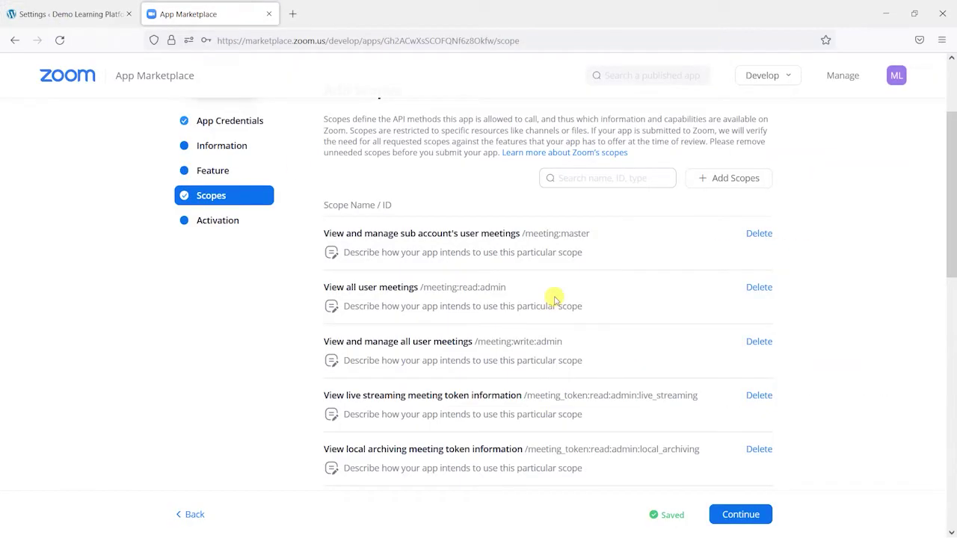
{"action": "scroll", "coordinate": [554, 307], "scroll_direction": "down", "scroll_amount": 2}
{"action": "scroll", "coordinate": [451, 187], "scroll_direction": "up", "scroll_amount": 4}
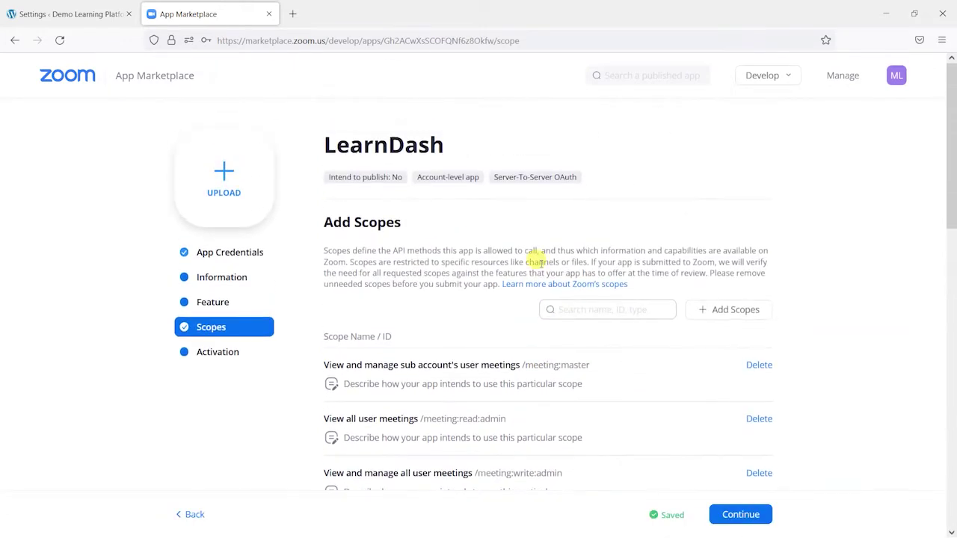
{"action": "left_click", "coordinate": [721, 309]}
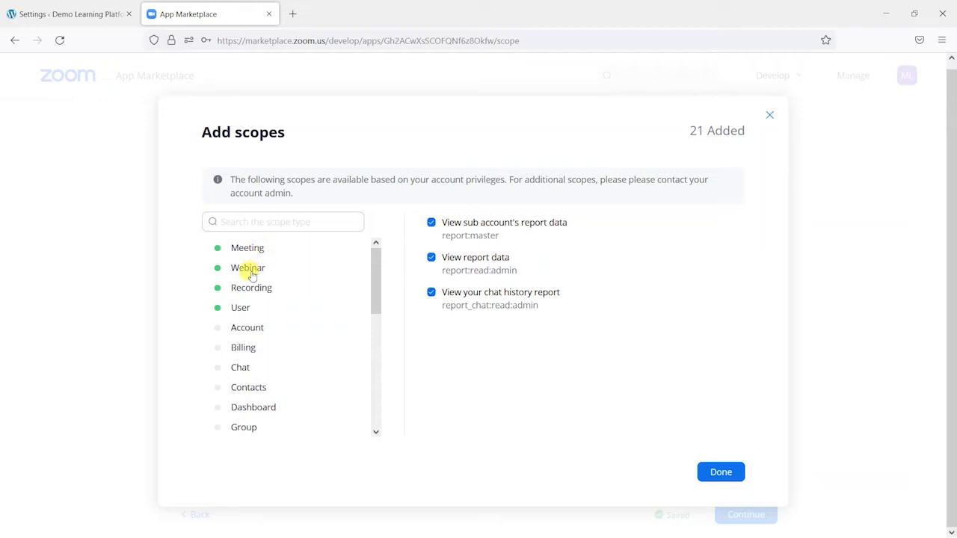
{"action": "mouse_move", "coordinate": [373, 288]}
{"action": "left_mouse_down"}
{"action": "mouse_move", "coordinate": [373, 351]}
{"action": "mouse_move", "coordinate": [378, 271]}
{"action": "left_mouse_up"}
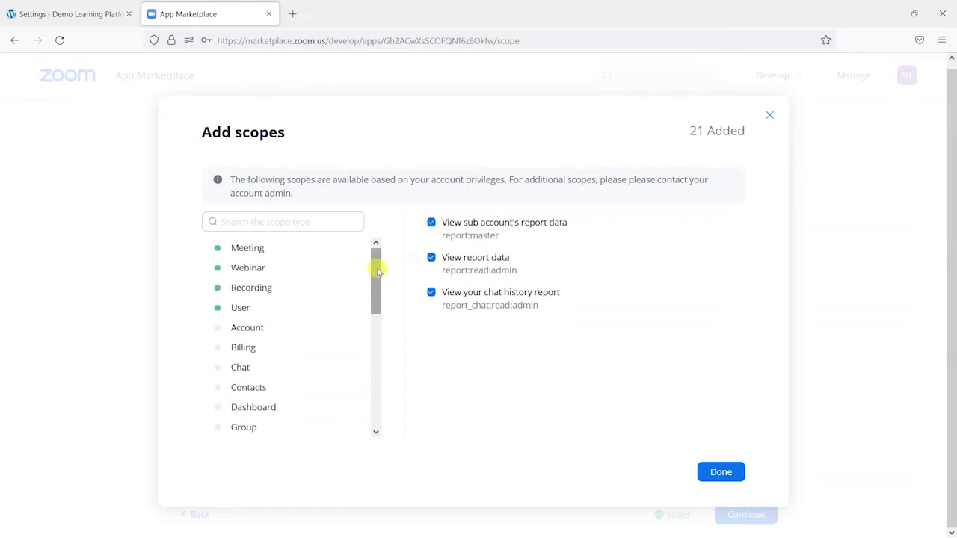
{"action": "left_click_drag", "start_coordinate": [377, 271], "coordinate": [311, 299]}
{"action": "scroll", "coordinate": [284, 352], "scroll_direction": "down", "scroll_amount": 5}
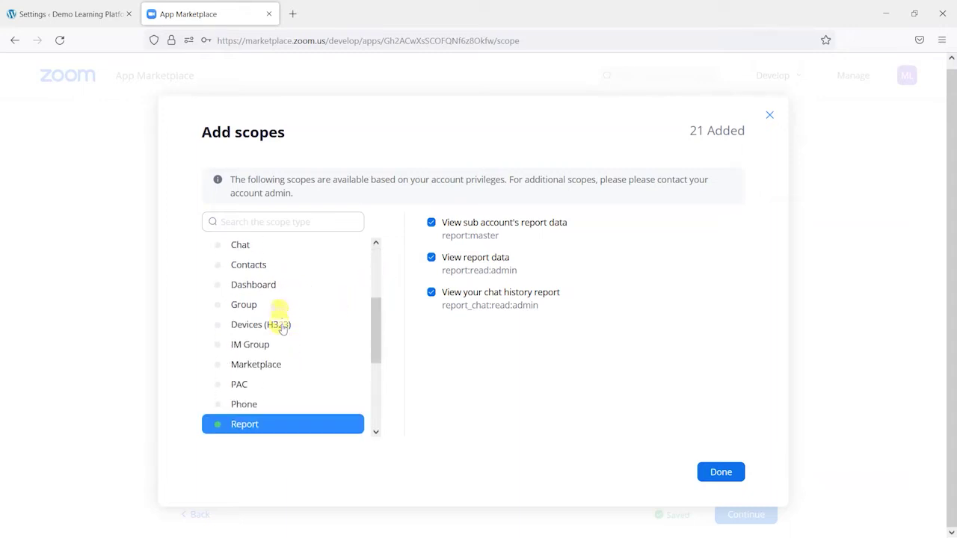
{"action": "scroll", "coordinate": [284, 299], "scroll_direction": "up", "scroll_amount": 5}
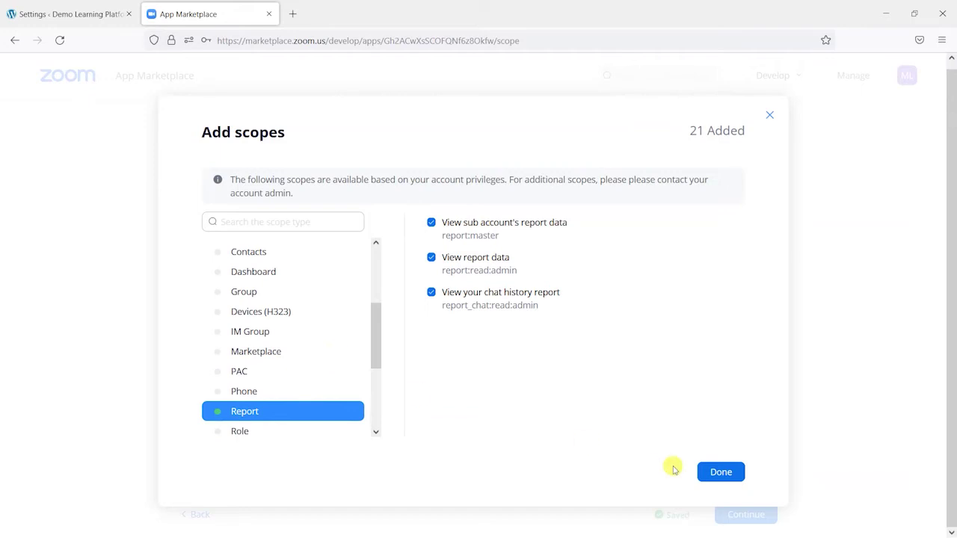
{"action": "left_click", "coordinate": [713, 474]}
{"action": "scroll", "coordinate": [534, 289], "scroll_direction": "down", "scroll_amount": 3}
Continue to Activation and activate the LearnDash app on the Zoom account
{"action": "left_click", "coordinate": [733, 513]}
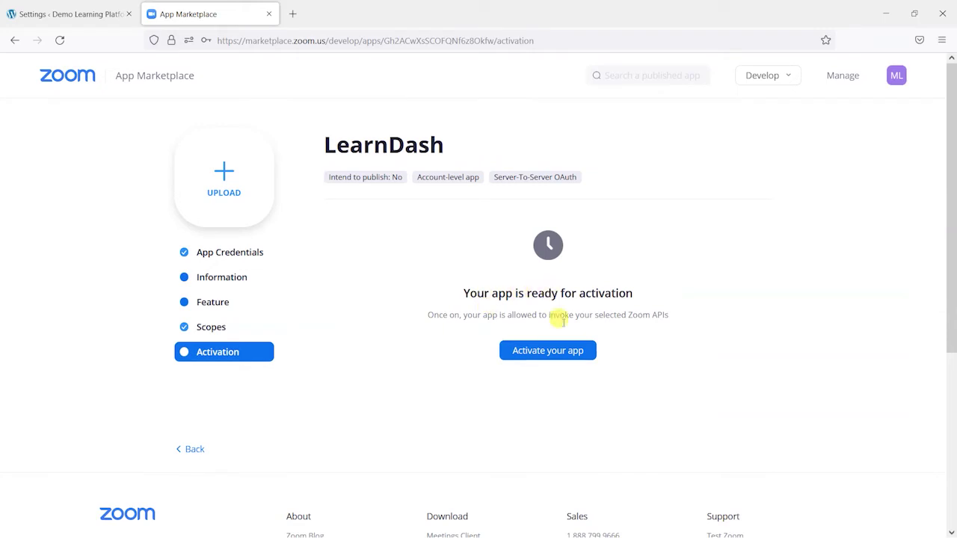
{"action": "left_click", "coordinate": [537, 355]}
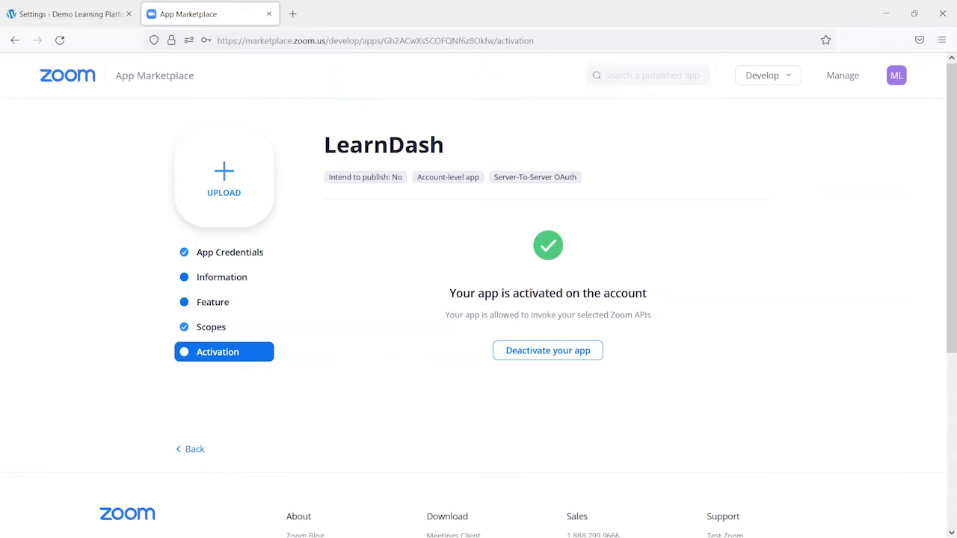
Copy the app's Account ID into WordPress's Oauth Account ID field
{"action": "left_click", "coordinate": [216, 252]}
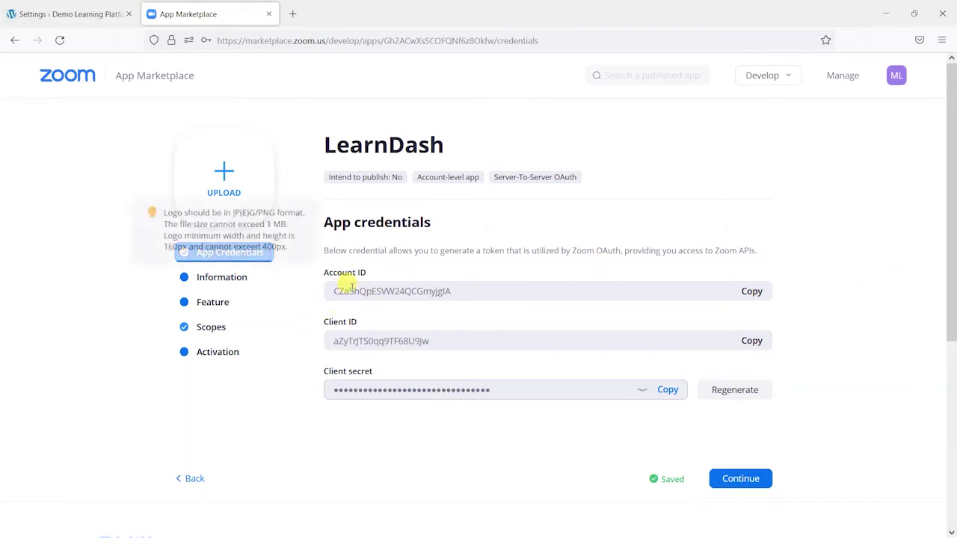
{"action": "left_click", "coordinate": [75, 14]}
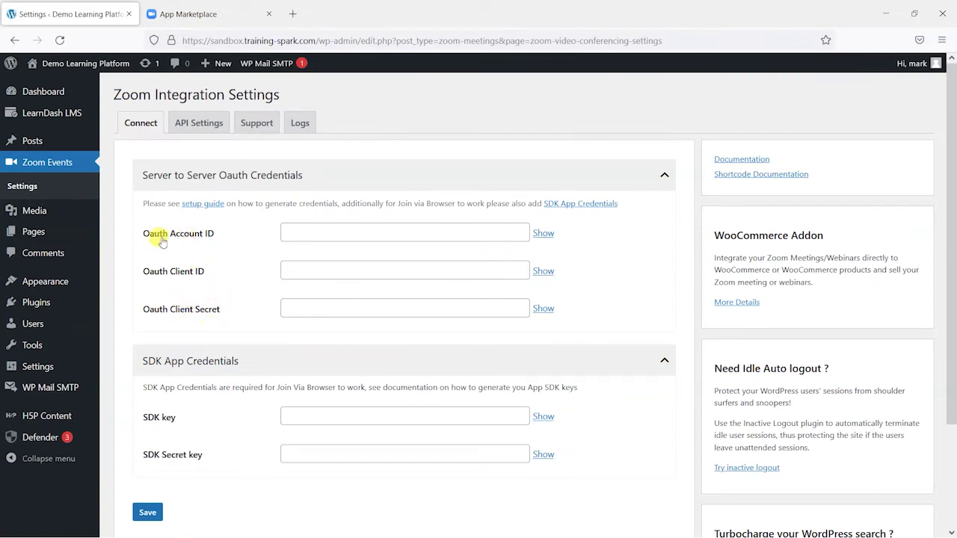
{"action": "left_click", "coordinate": [206, 11]}
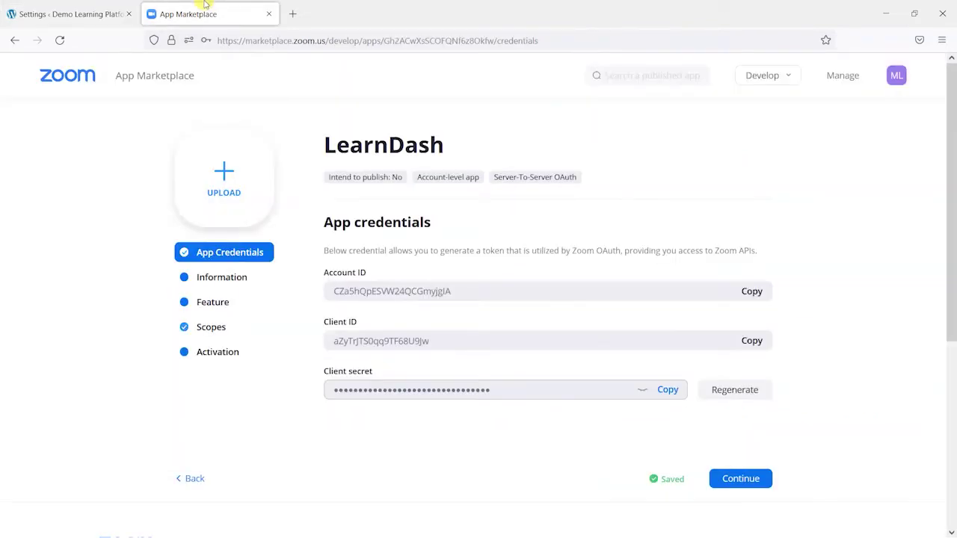
{"action": "left_click", "coordinate": [752, 291]}
{"action": "left_click", "coordinate": [84, 9]}
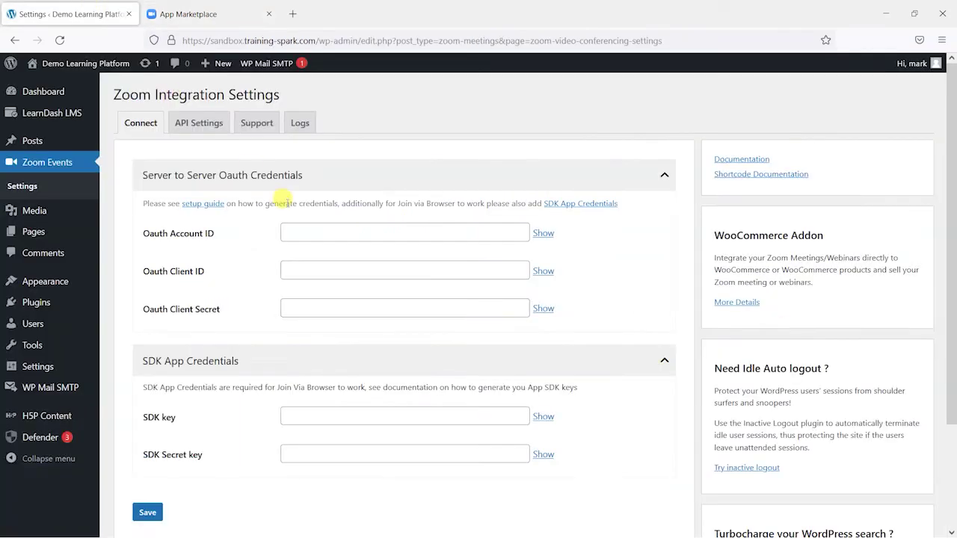
{"action": "left_click", "coordinate": [473, 229]}
{"action": "key", "text": "ctrl+v"}
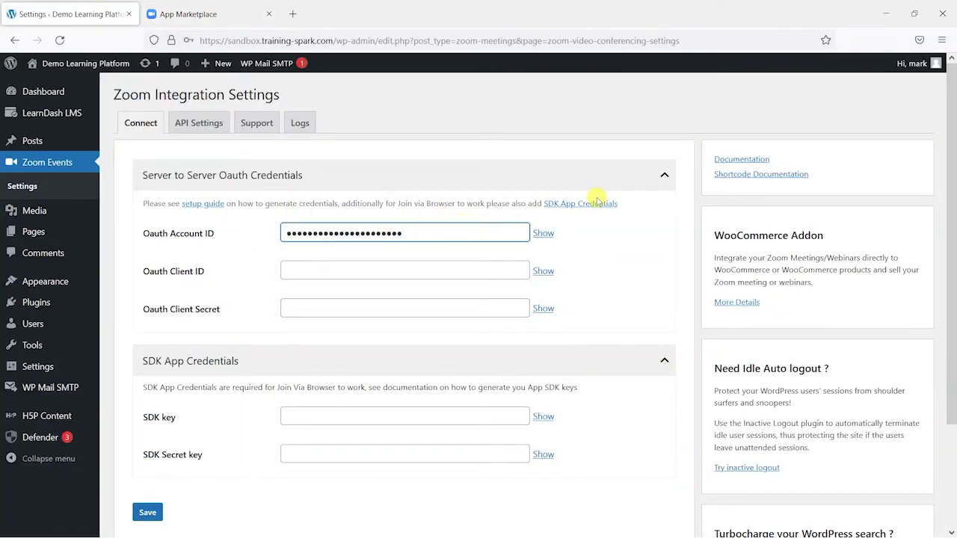
Copy the app's Client ID into the Oauth Client ID field
{"action": "left_click", "coordinate": [221, 11]}
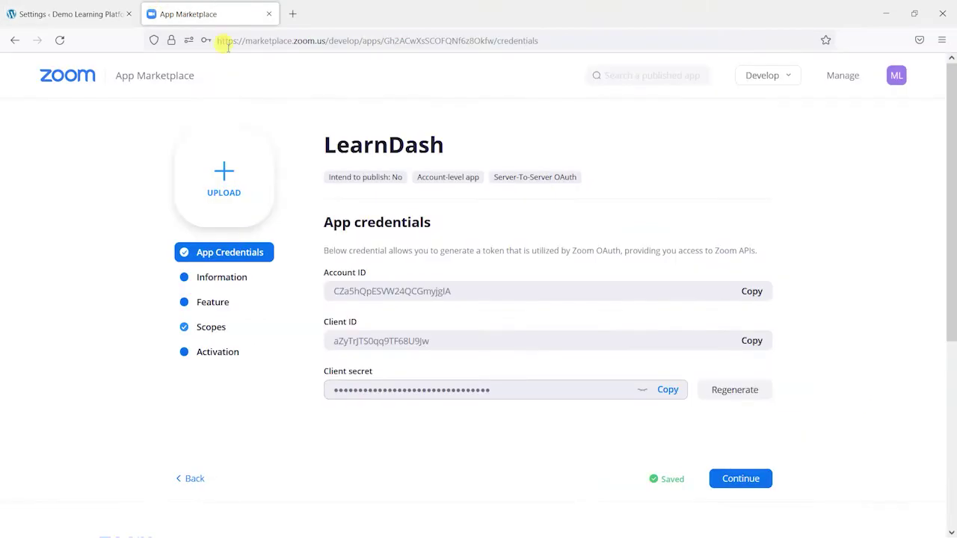
{"action": "left_click", "coordinate": [752, 341]}
{"action": "left_click", "coordinate": [71, 13]}
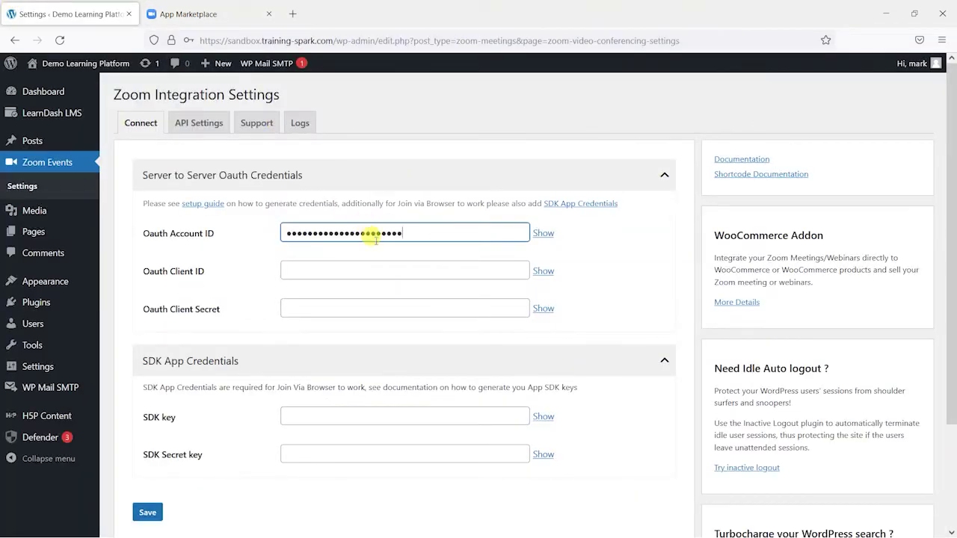
{"action": "left_click", "coordinate": [376, 270]}
Paste the Client secret into the Oauth Client Secret field and save the settings
{"action": "left_click", "coordinate": [217, 14]}
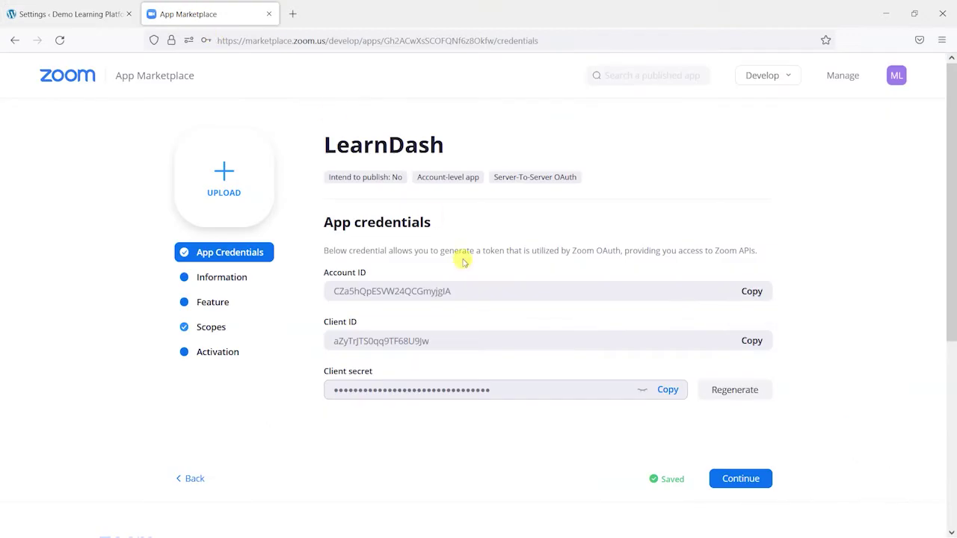
{"action": "left_click", "coordinate": [665, 390]}
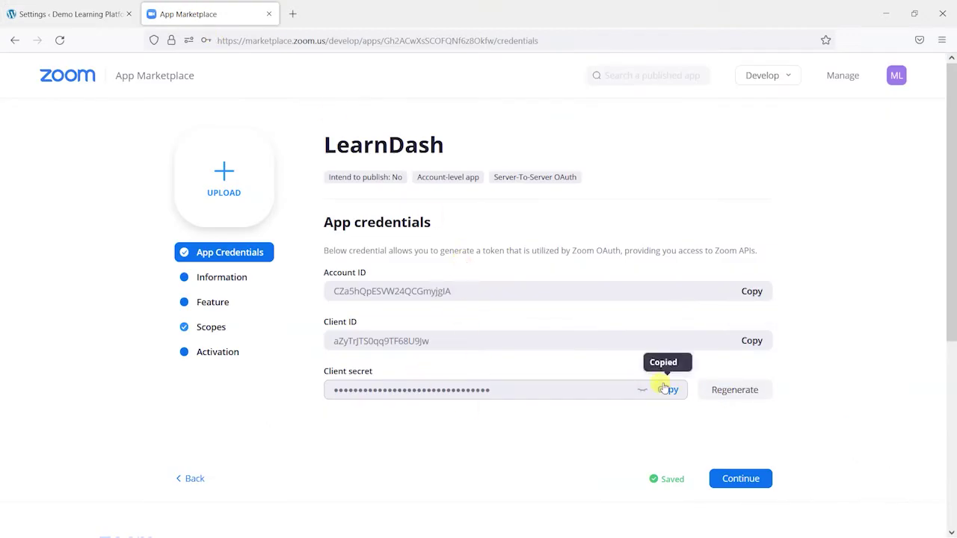
{"action": "left_click", "coordinate": [67, 14]}
{"action": "left_click", "coordinate": [360, 304]}
{"action": "key", "text": "ctrl+v"}
{"action": "left_click", "coordinate": [598, 288]}
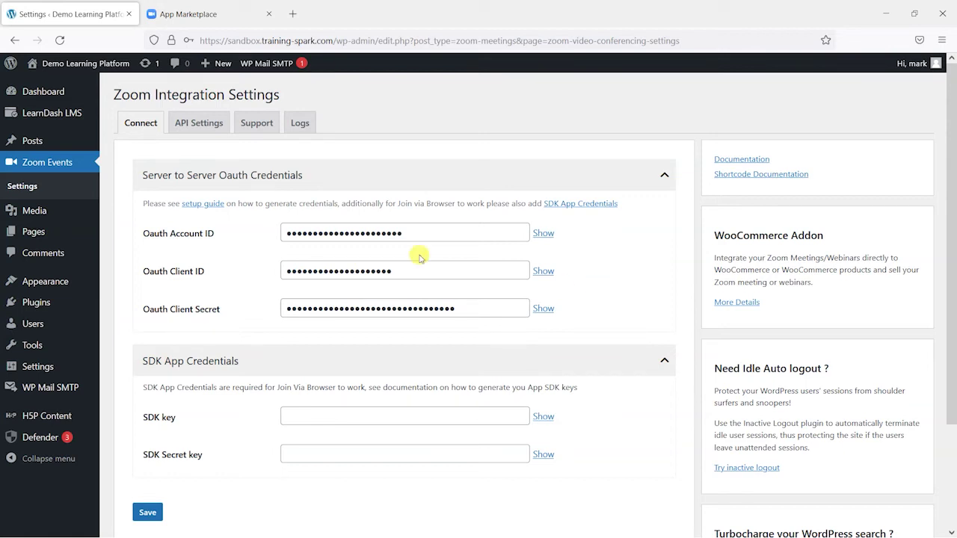
{"action": "left_click", "coordinate": [149, 514]}
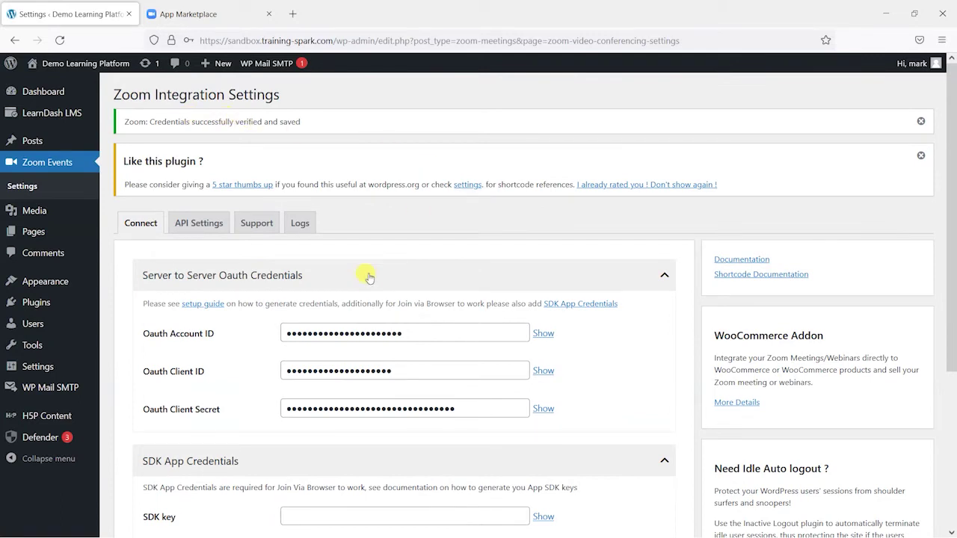
Confirm the verified-and-saved notice, glance at API Settings, and review the empty SDK App Credentials
{"action": "scroll", "coordinate": [367, 280], "scroll_direction": "down", "scroll_amount": 2}
{"action": "scroll", "coordinate": [507, 298], "scroll_direction": "up", "scroll_amount": 2}
{"action": "left_click", "coordinate": [921, 155]}
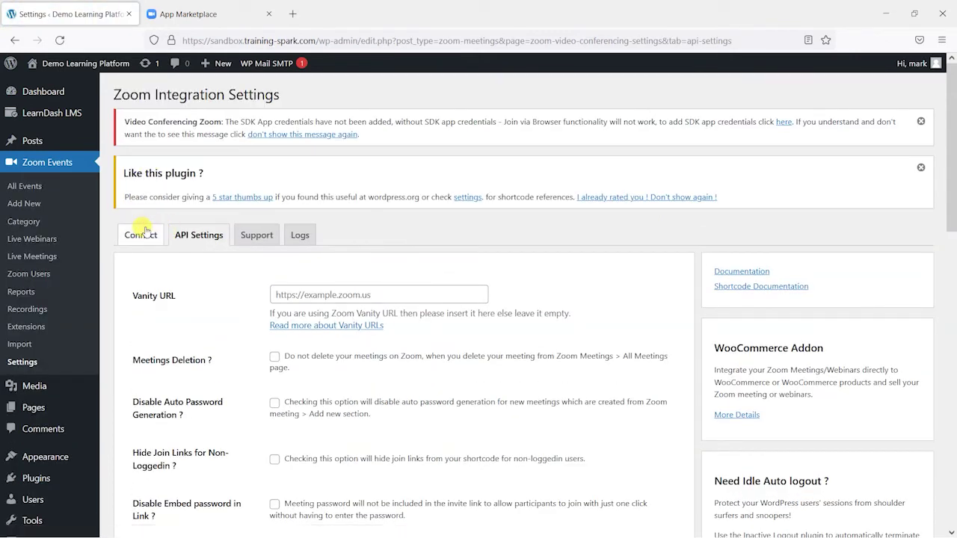
{"action": "left_click", "coordinate": [141, 234]}
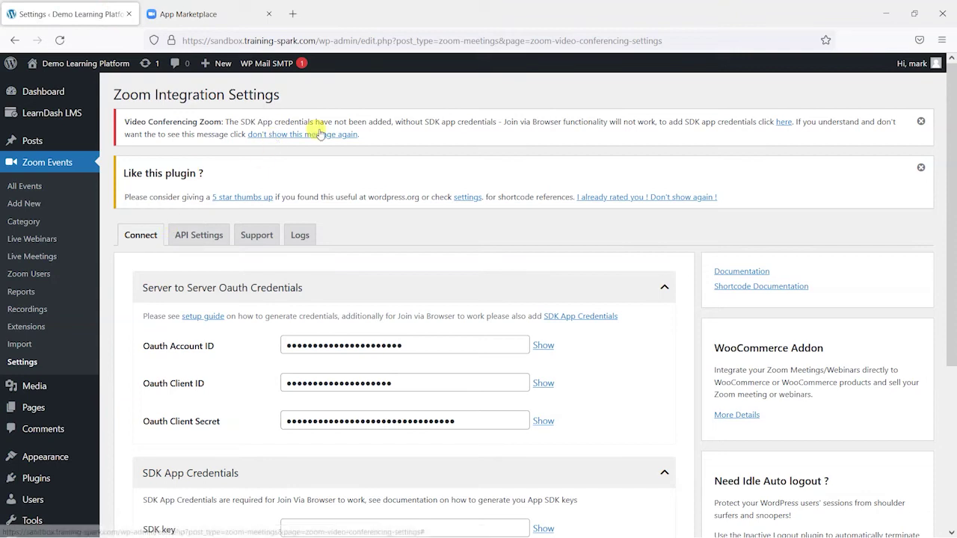
{"action": "scroll", "coordinate": [592, 257], "scroll_direction": "down", "scroll_amount": 3}
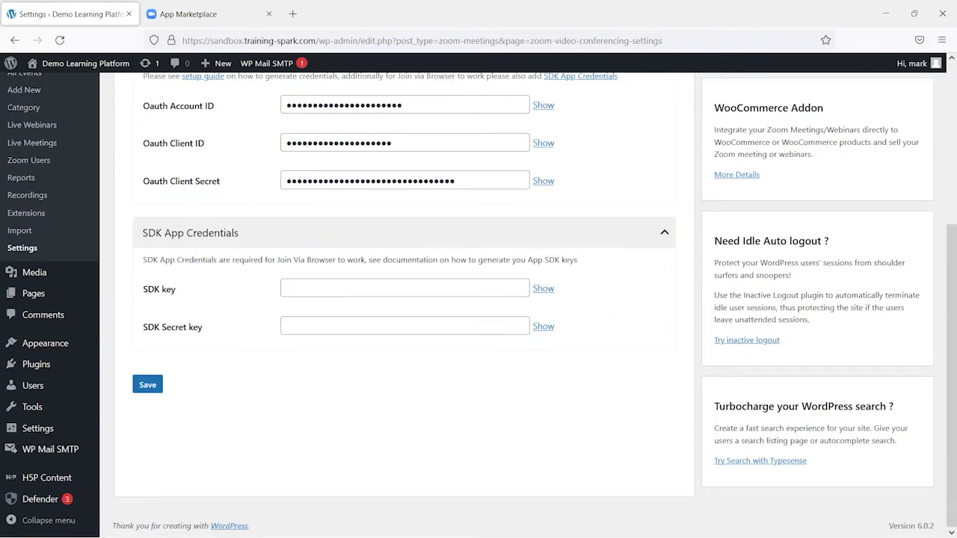
{"action": "scroll", "coordinate": [342, 337], "scroll_direction": "up", "scroll_amount": 5}
{"action": "scroll", "coordinate": [187, 331], "scroll_direction": "down", "scroll_amount": 5}
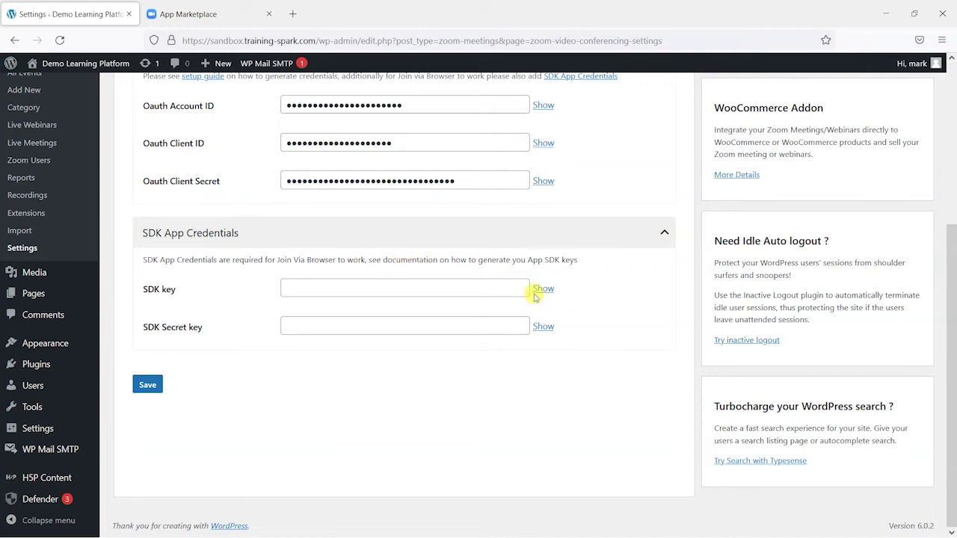
{"action": "left_click", "coordinate": [209, 13]}
Start building a new Zoom app and open the existing Meeting SDK app
{"action": "mouse_move", "coordinate": [785, 84]}
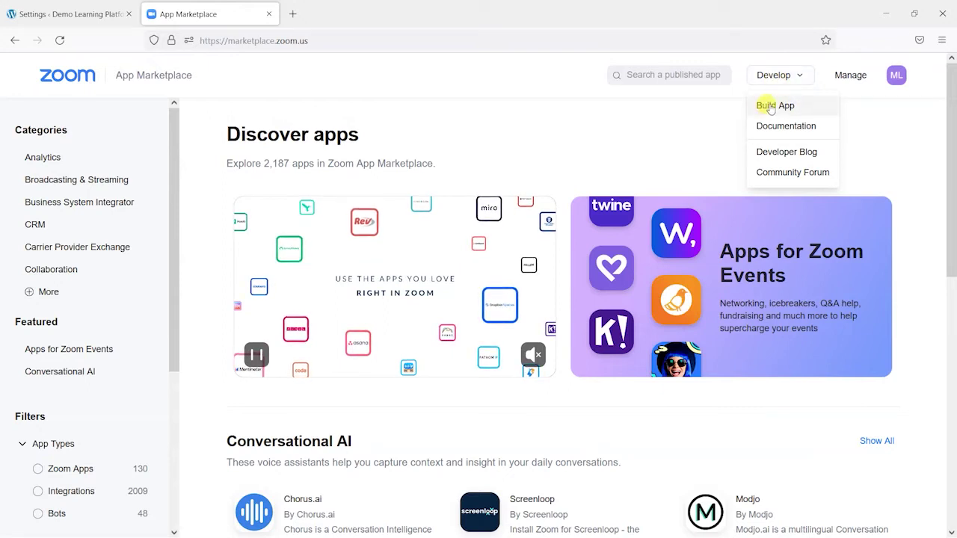
{"action": "left_click", "coordinate": [768, 106]}
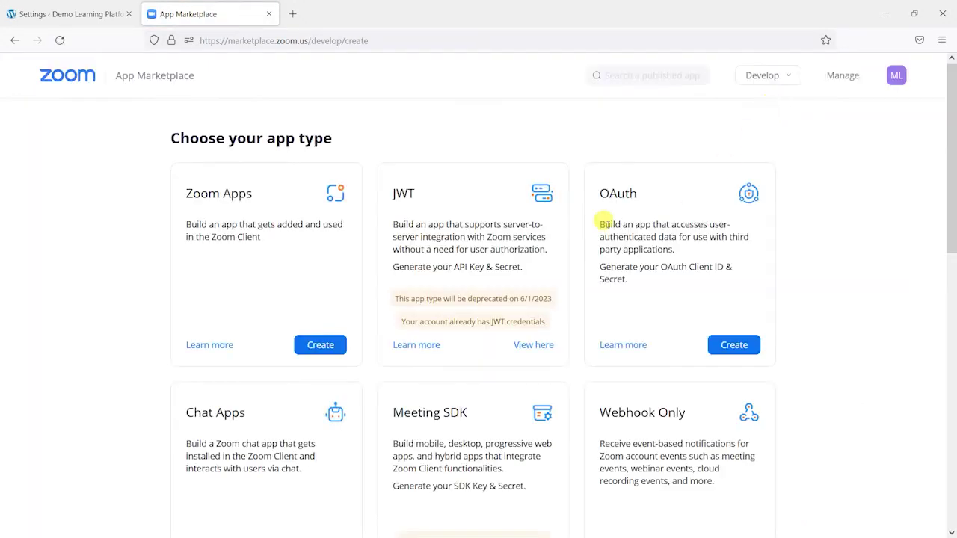
{"action": "scroll", "coordinate": [498, 218], "scroll_direction": "down", "scroll_amount": 3}
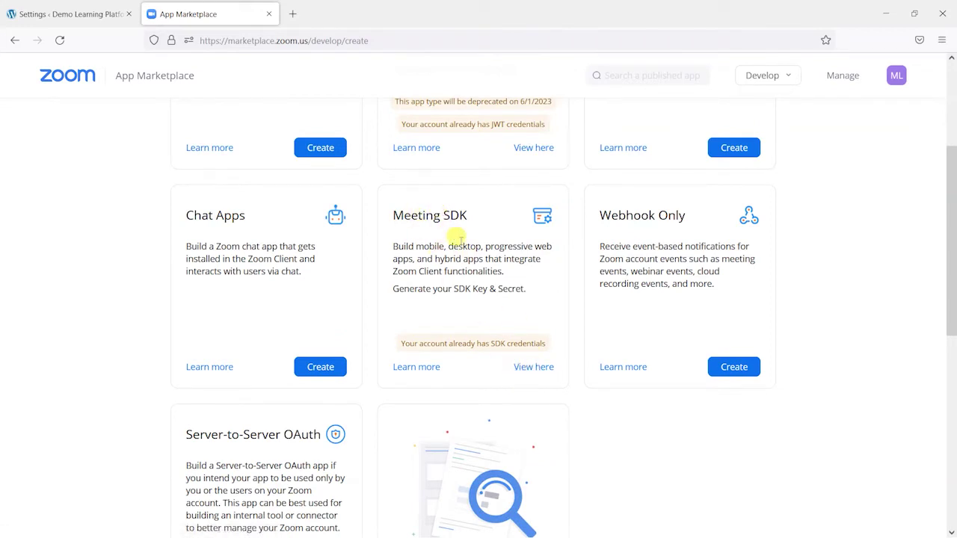
{"action": "left_click", "coordinate": [532, 366]}
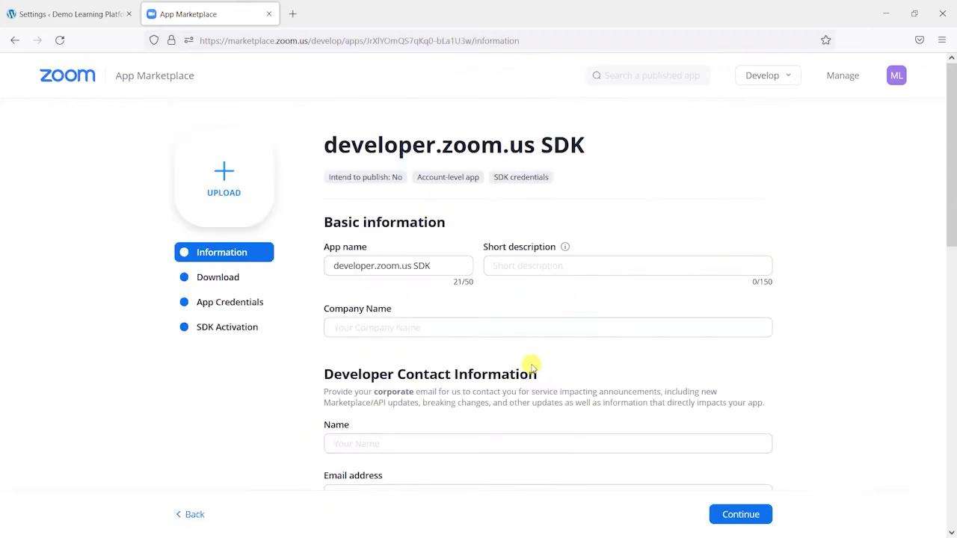
Rename the app to LearnDash and set the company name to Training Spark
{"action": "triple_click", "coordinate": [374, 262]}
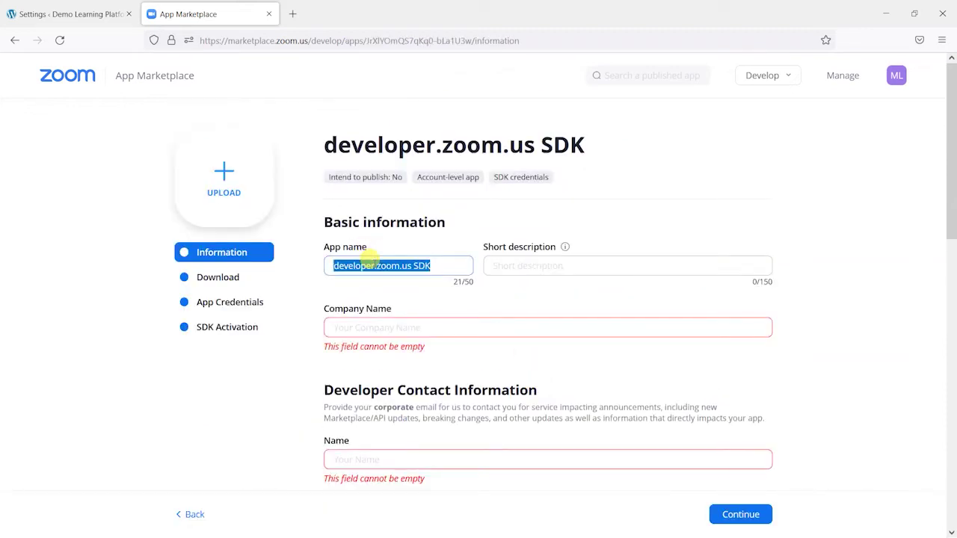
{"action": "type", "text": "LearnDash"}
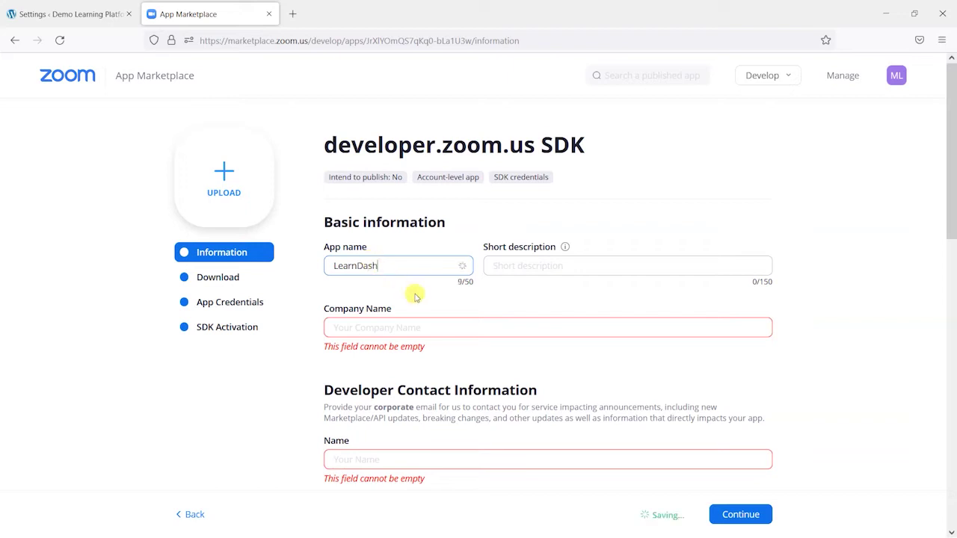
{"action": "scroll", "coordinate": [374, 262], "scroll_direction": "down", "scroll_amount": 2}
{"action": "left_click", "coordinate": [386, 256]}
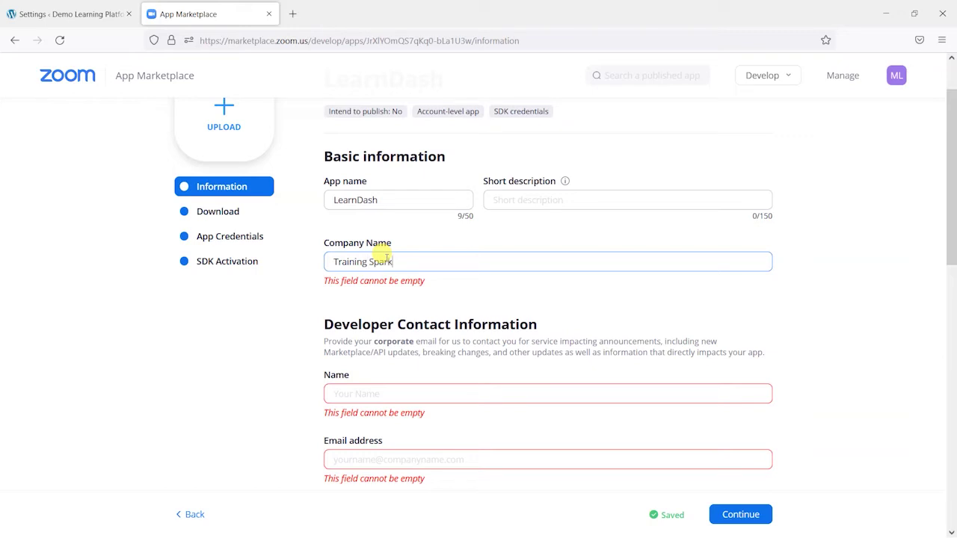
{"action": "type", "text": "Training Spark"}
Enter the developer contact's name and email address, then continue to the Download step
{"action": "scroll", "coordinate": [427, 337], "scroll_direction": "down", "scroll_amount": 2}
{"action": "left_click", "coordinate": [374, 311]}
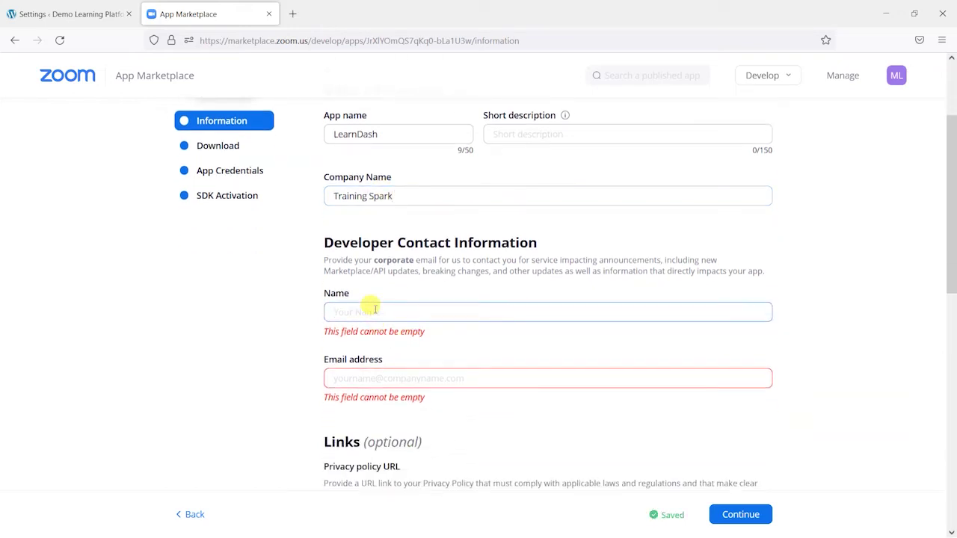
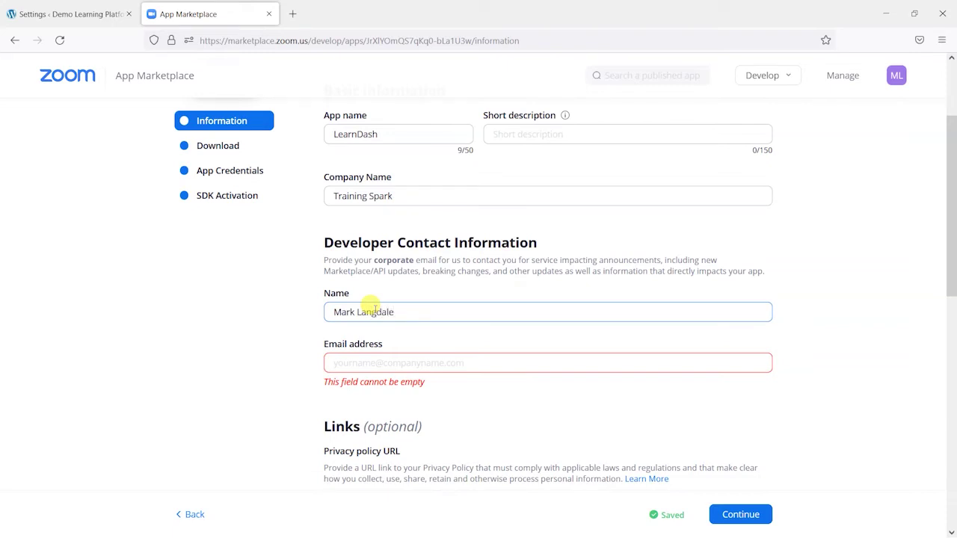
{"action": "key", "text": "Tab"}
{"action": "type", "text": "ma"}
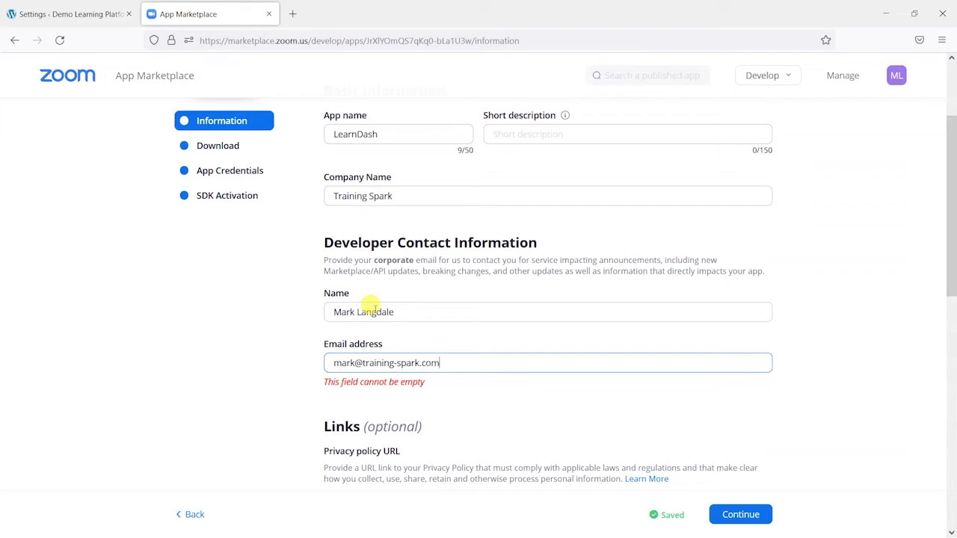
{"action": "scroll", "coordinate": [299, 321], "scroll_direction": "down", "scroll_amount": 5}
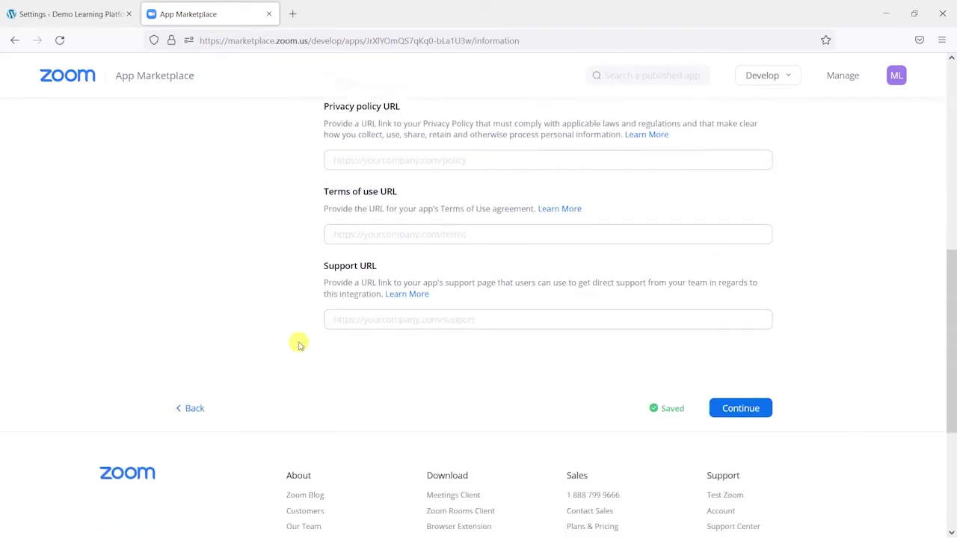
{"action": "scroll", "coordinate": [389, 205], "scroll_direction": "up", "scroll_amount": 2}
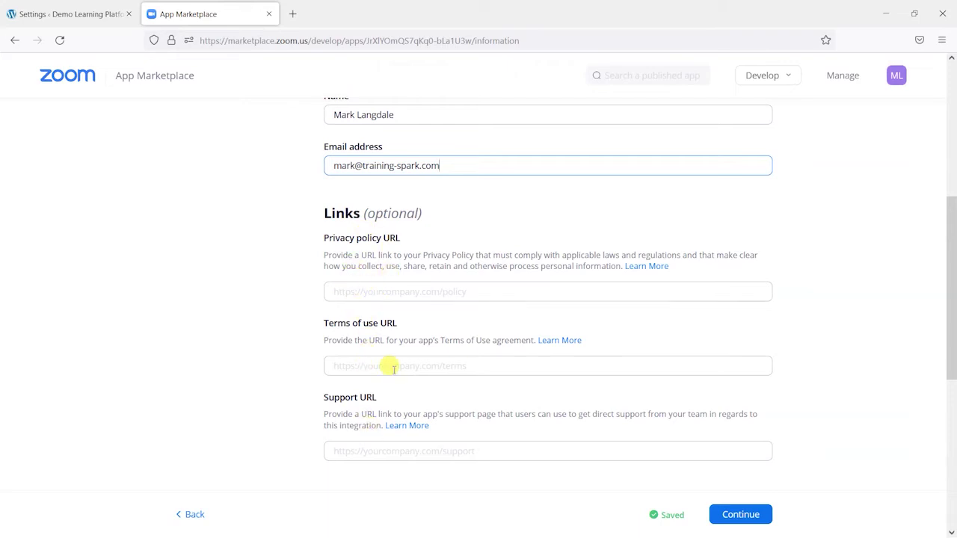
{"action": "scroll", "coordinate": [404, 374], "scroll_direction": "up", "scroll_amount": 4}
{"action": "left_click", "coordinate": [740, 515]}
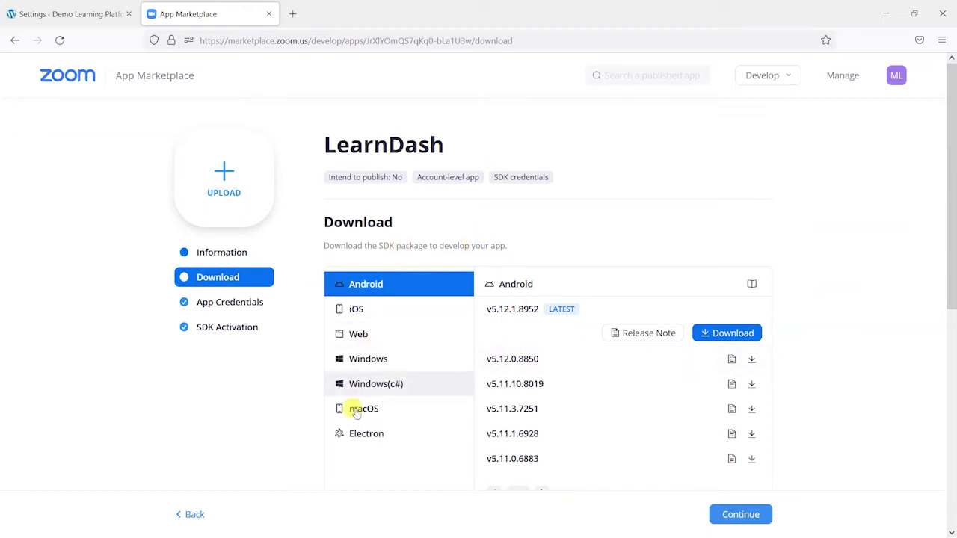
Show the LearnDash app's App Credentials with its SDK Key and SDK Secret
{"action": "left_click", "coordinate": [243, 304]}
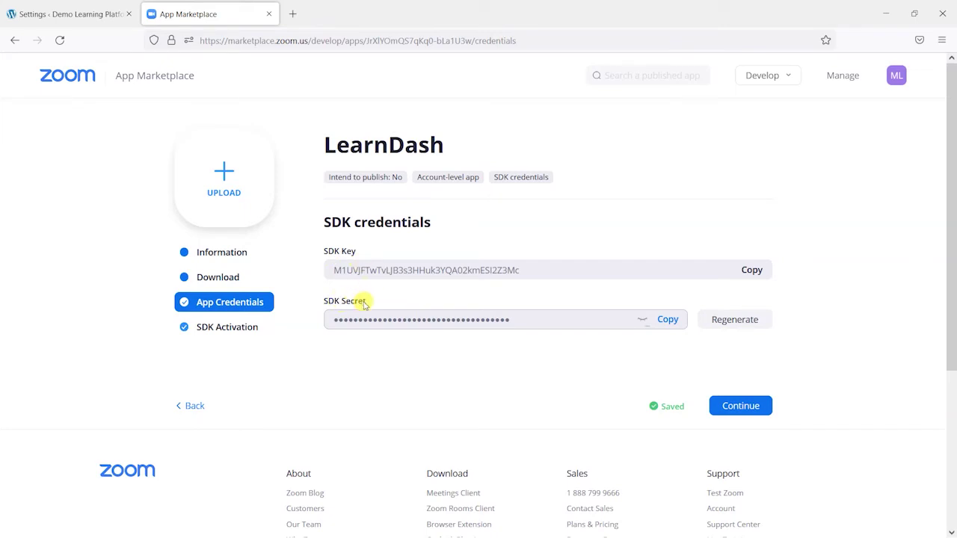
Copy the Zoom SDK Key into the WordPress SDK key field
{"action": "left_click", "coordinate": [88, 10]}
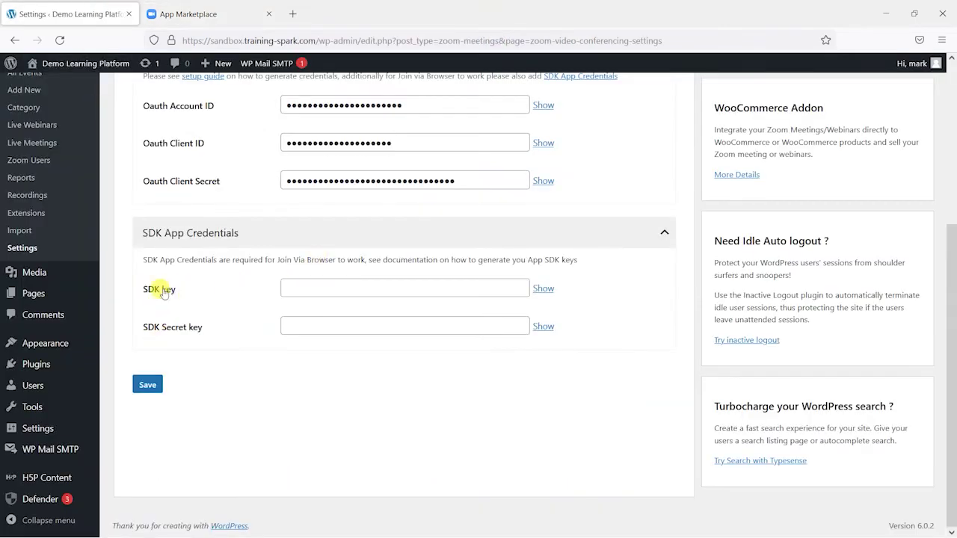
{"action": "left_click", "coordinate": [199, 6]}
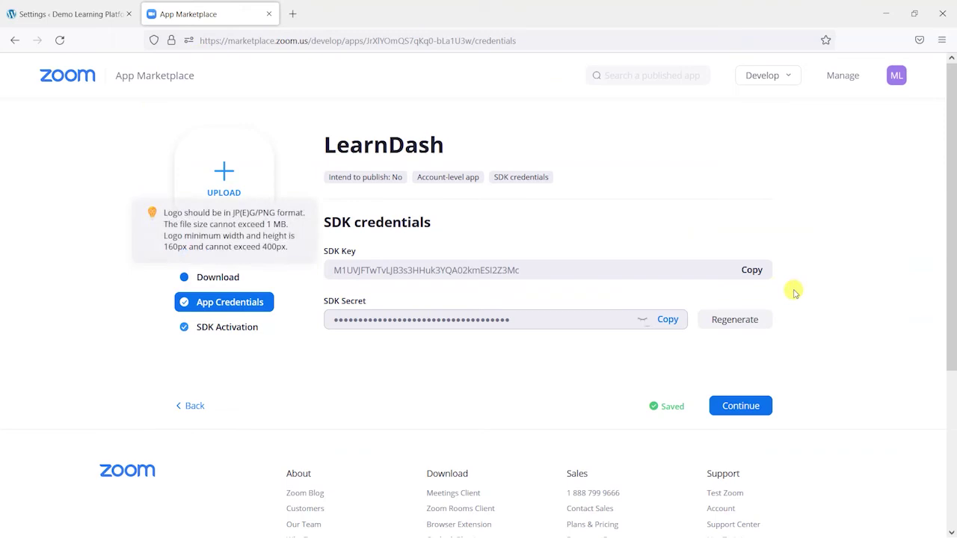
{"action": "left_click", "coordinate": [751, 270]}
{"action": "left_click", "coordinate": [83, 14]}
{"action": "left_click", "coordinate": [344, 288]}
{"action": "key", "text": "ctrl+v"}
Decline Firefox's offer to save the credentials and check the verified-and-saved notice
{"action": "left_click", "coordinate": [173, 9]}
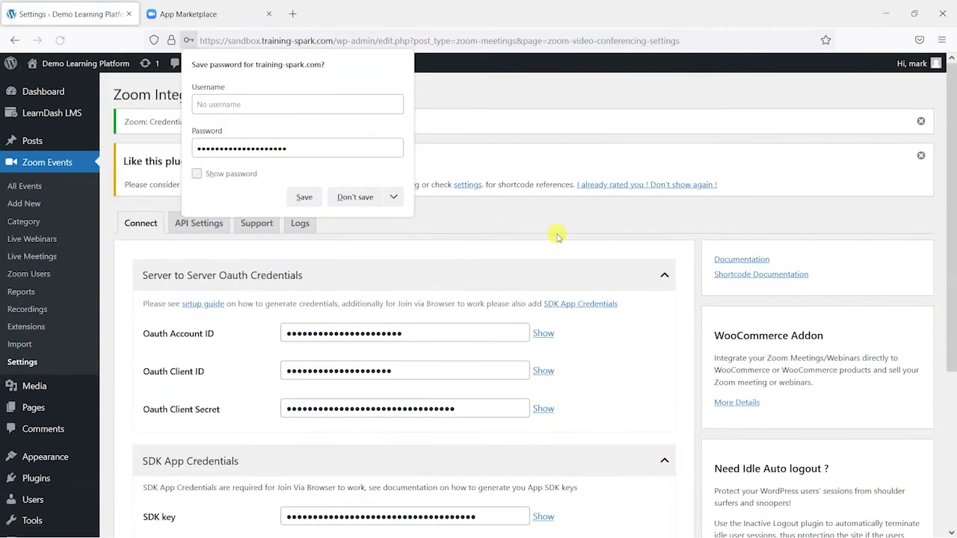
{"action": "left_click", "coordinate": [552, 234]}
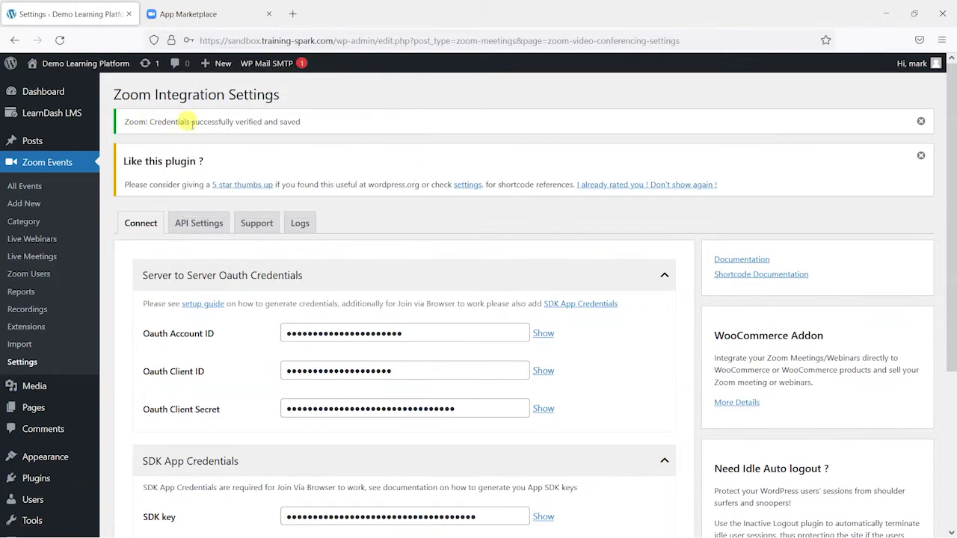
{"action": "scroll", "coordinate": [302, 297], "scroll_direction": "down", "scroll_amount": 3}
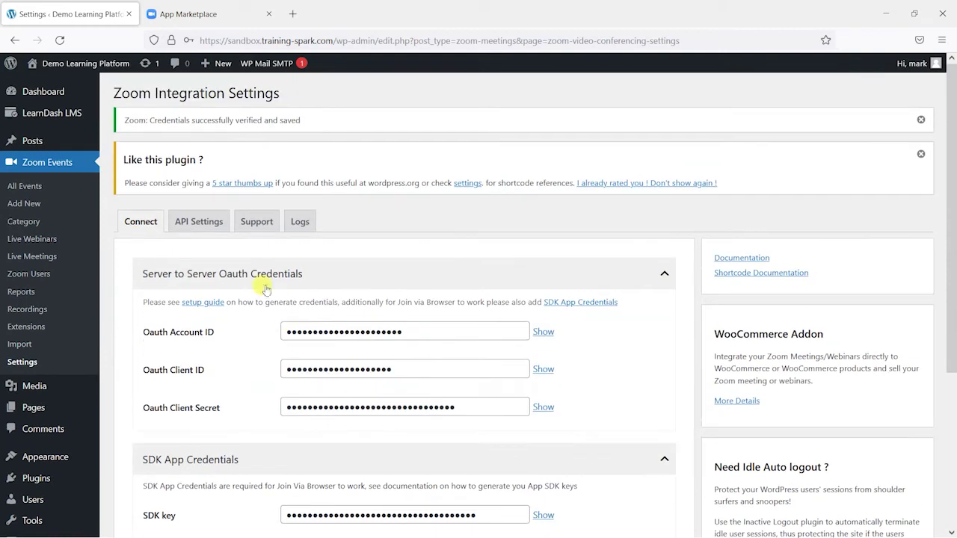
Open the plugin's API Settings tab and dismiss the rating notice
{"action": "left_click", "coordinate": [188, 221]}
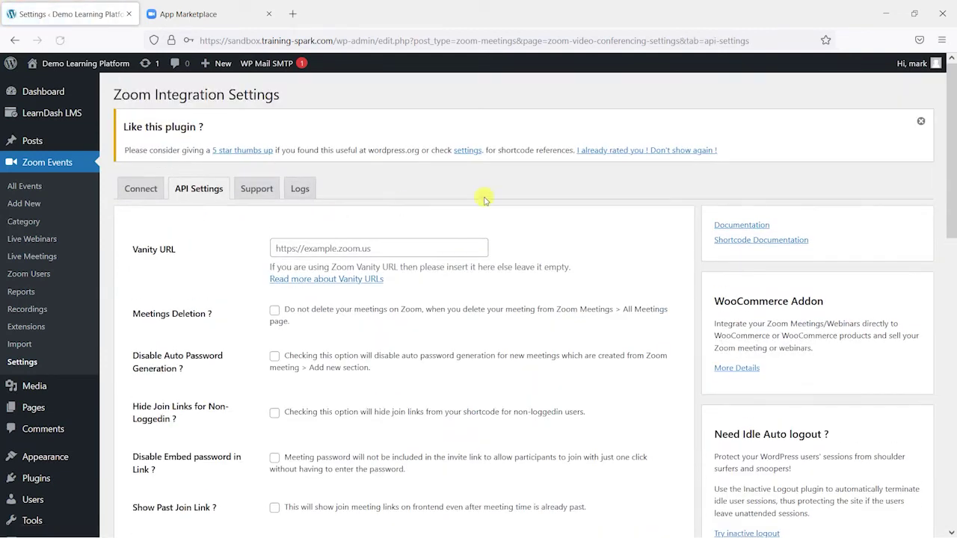
{"action": "left_click", "coordinate": [921, 121]}
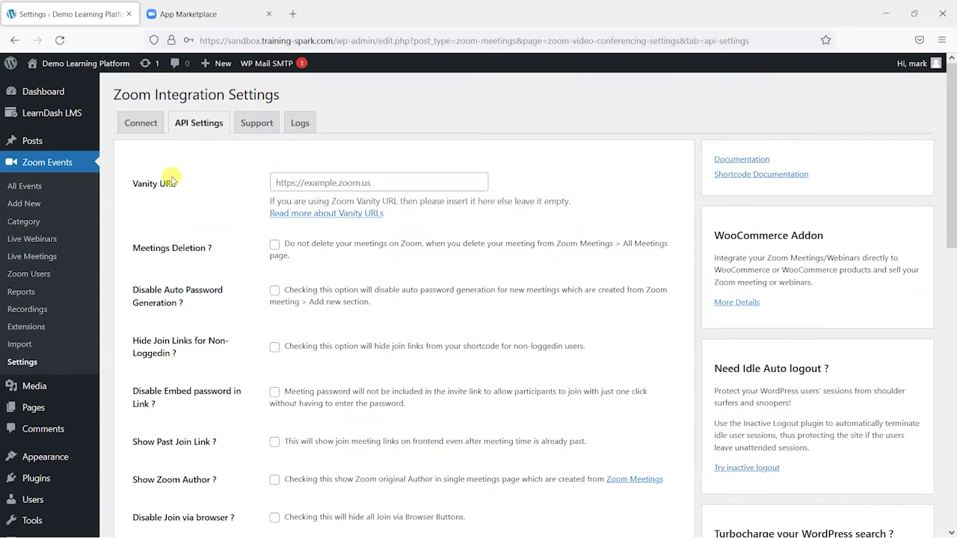
{"action": "scroll", "coordinate": [278, 251], "scroll_direction": "down", "scroll_amount": 5}
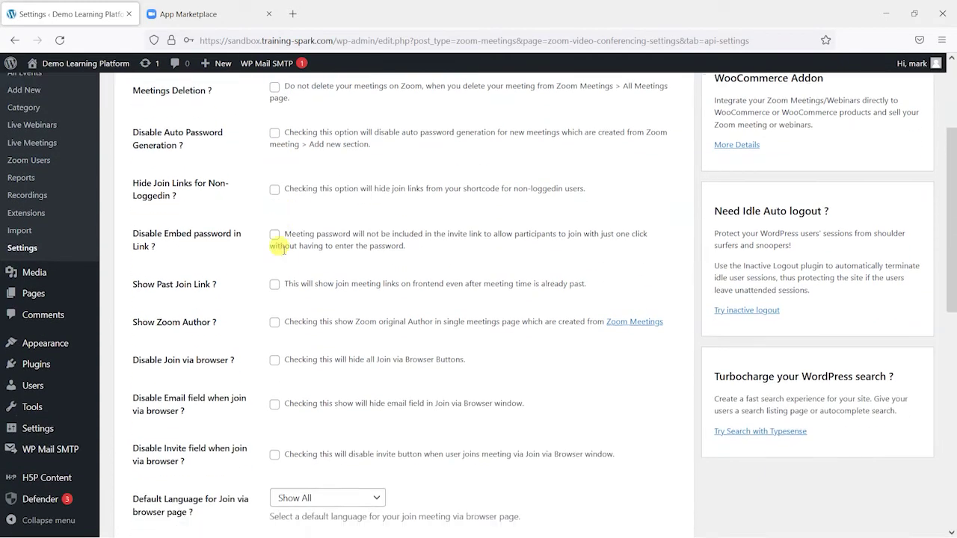
{"action": "scroll", "coordinate": [287, 252], "scroll_direction": "down", "scroll_amount": 5}
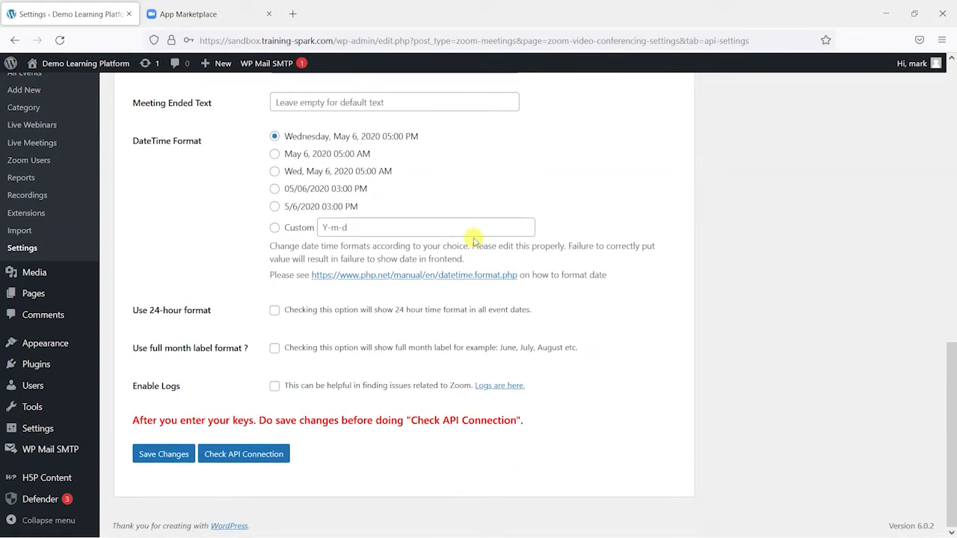
{"action": "scroll", "coordinate": [449, 370], "scroll_direction": "up", "scroll_amount": 4}
{"action": "scroll", "coordinate": [474, 353], "scroll_direction": "down", "scroll_amount": 4}
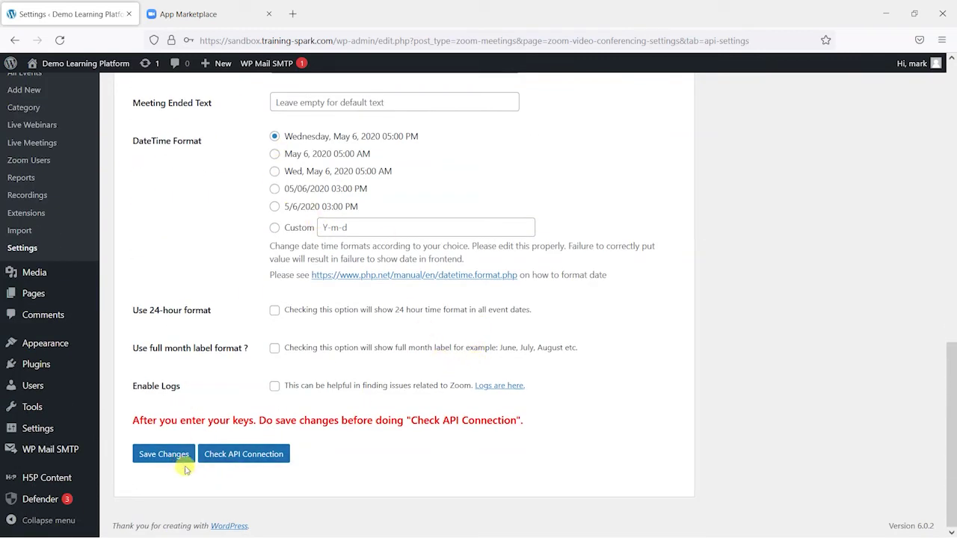
Run Check API Connection, acknowledge the connection-is-good alert, and reload the page
{"action": "left_click", "coordinate": [251, 460]}
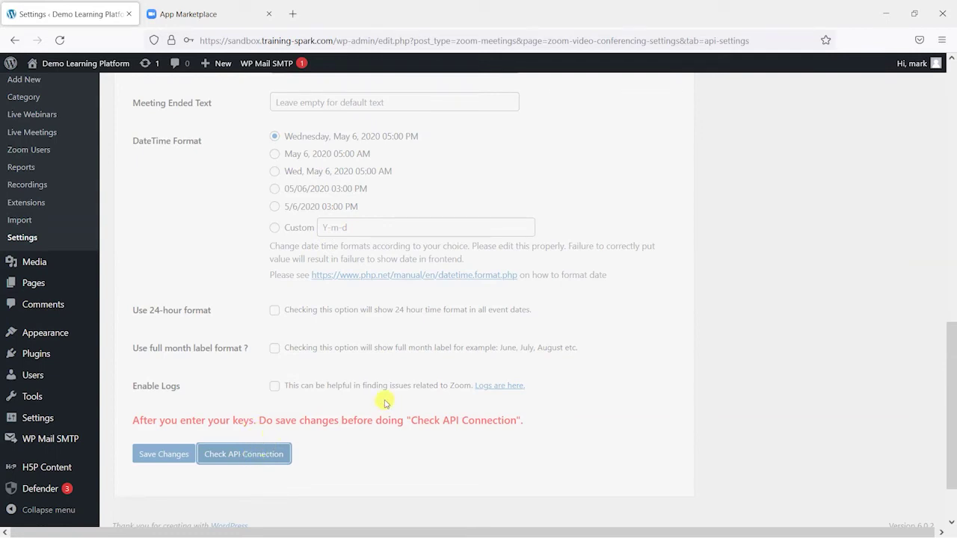
{"action": "scroll", "coordinate": [385, 404], "scroll_direction": "up", "scroll_amount": 10}
{"action": "scroll", "coordinate": [404, 419], "scroll_direction": "down", "scroll_amount": 8}
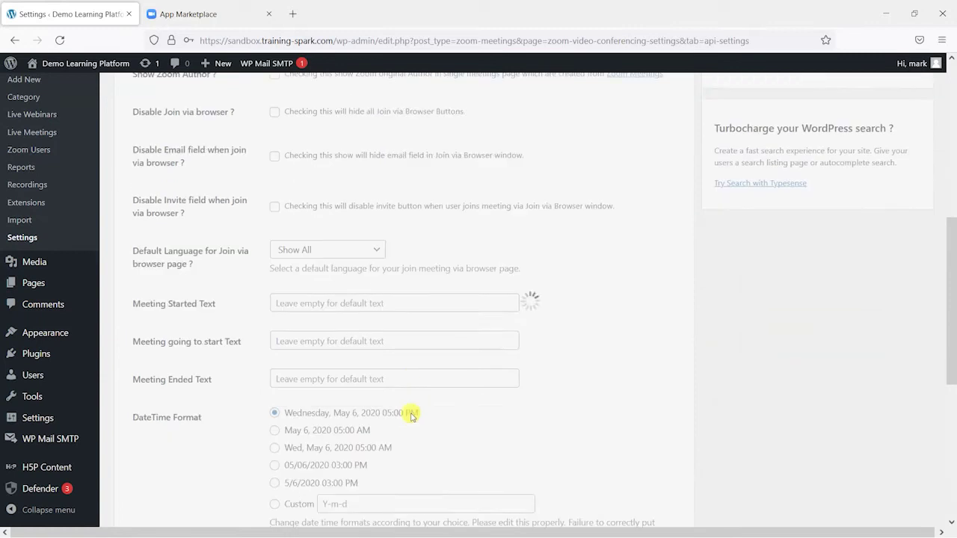
{"action": "scroll", "coordinate": [411, 413], "scroll_direction": "up", "scroll_amount": 1}
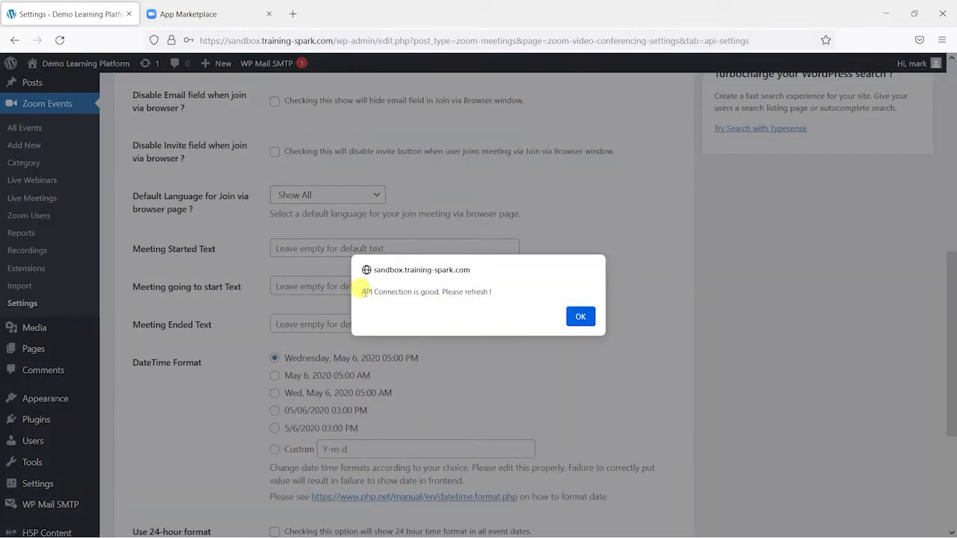
{"action": "left_click", "coordinate": [573, 316]}
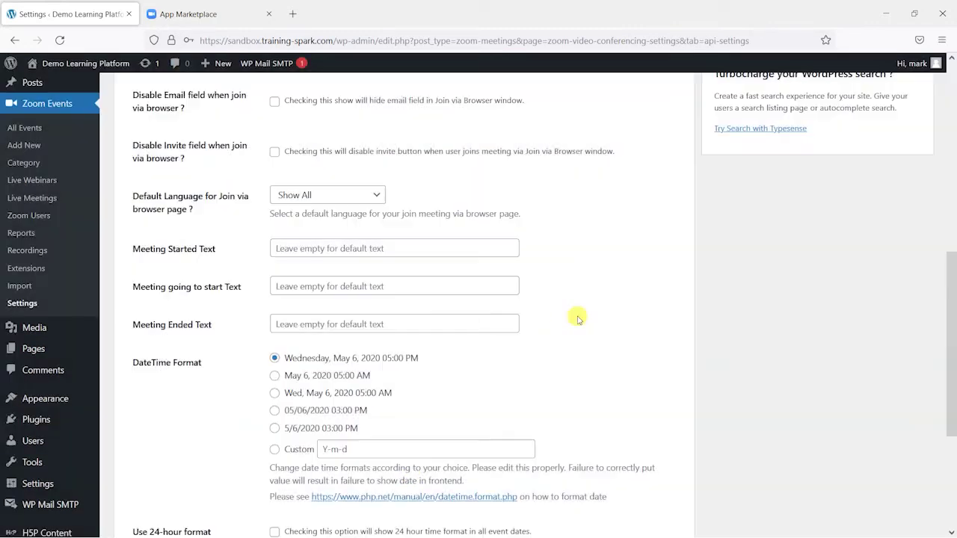
{"action": "left_click", "coordinate": [60, 40]}
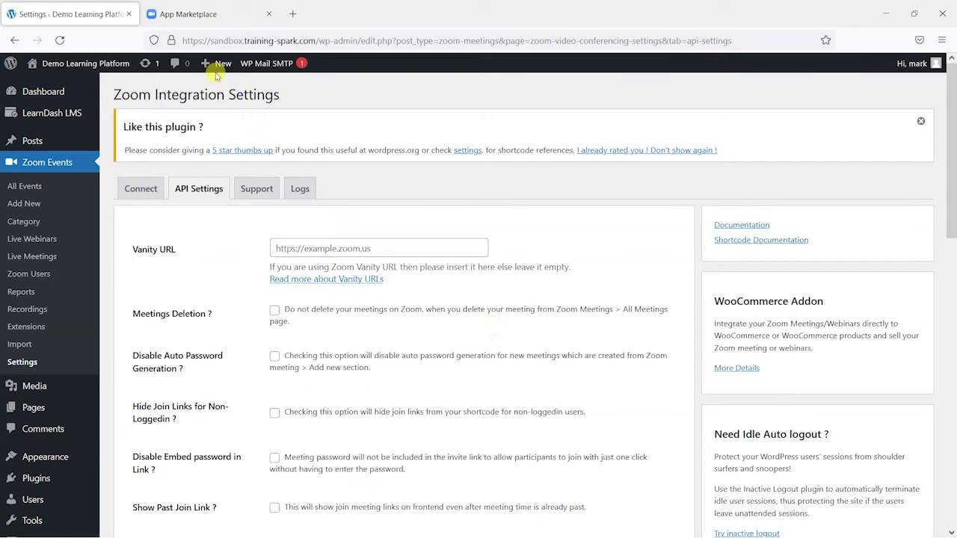
Close the App Marketplace tab, return to the Connect credentials page, and dismiss the rating notice
{"action": "left_click", "coordinate": [192, 9]}
{"action": "left_click", "coordinate": [270, 13]}
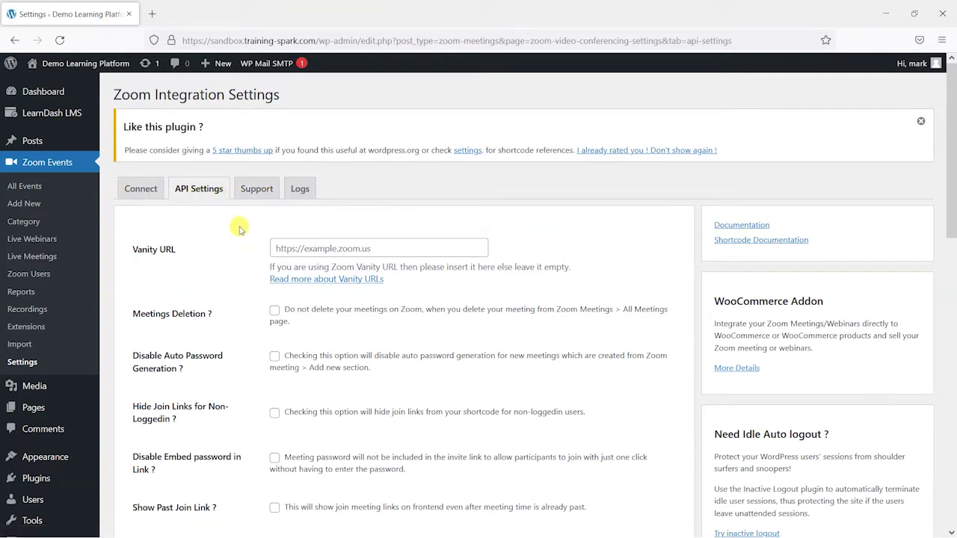
{"action": "left_click", "coordinate": [141, 189]}
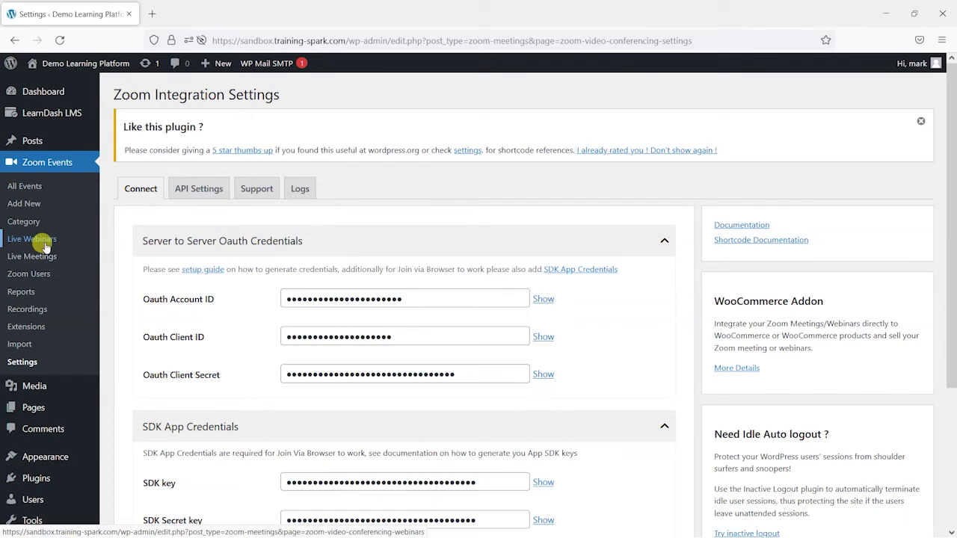
{"action": "left_click", "coordinate": [921, 121]}
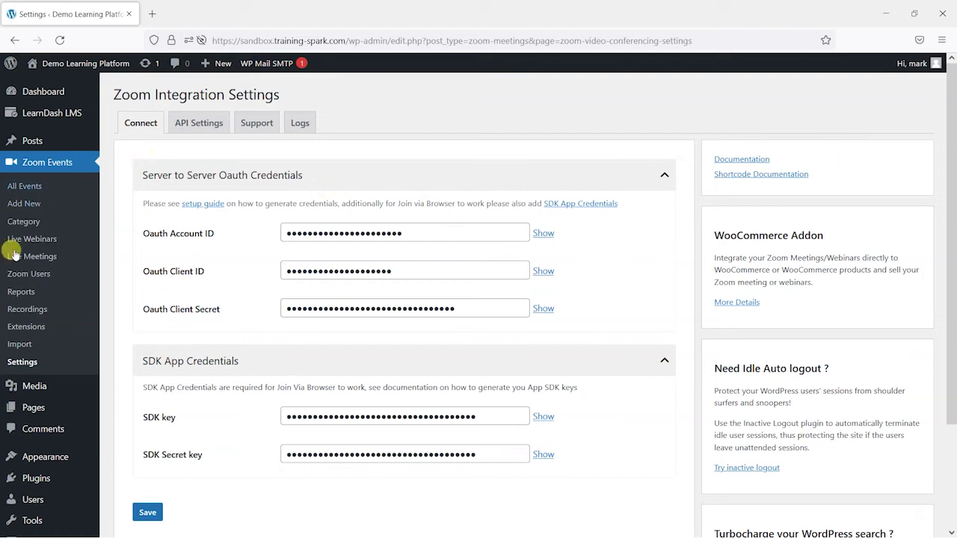
Open Zoom Events > Live Meetings and select the host user to list their meetings
{"action": "left_click", "coordinate": [42, 257]}
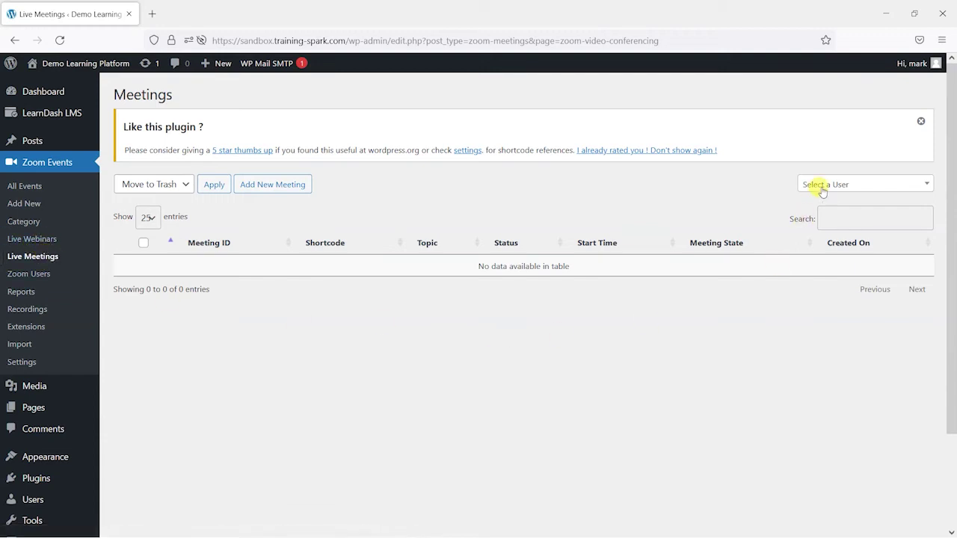
{"action": "left_click", "coordinate": [921, 121]}
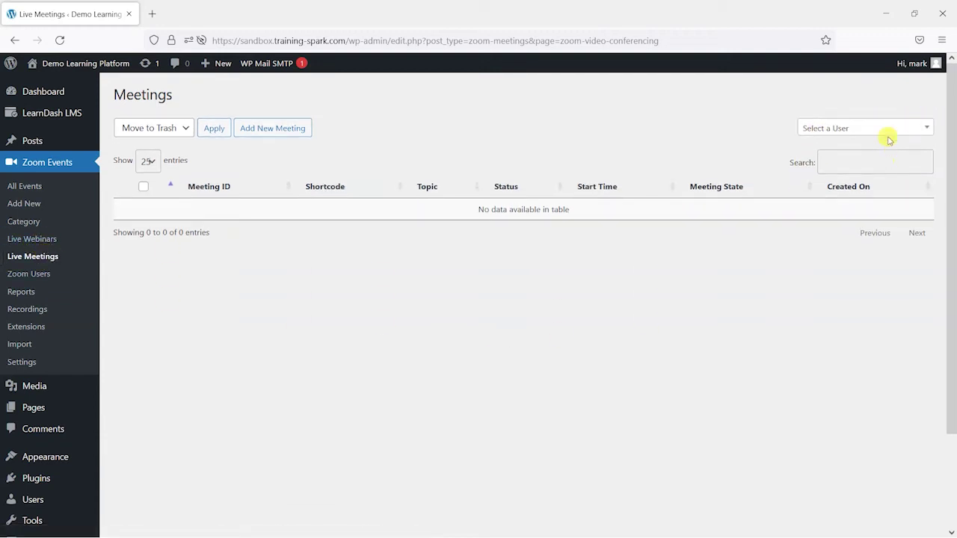
{"action": "left_click", "coordinate": [883, 136]}
{"action": "left_click", "coordinate": [857, 197]}
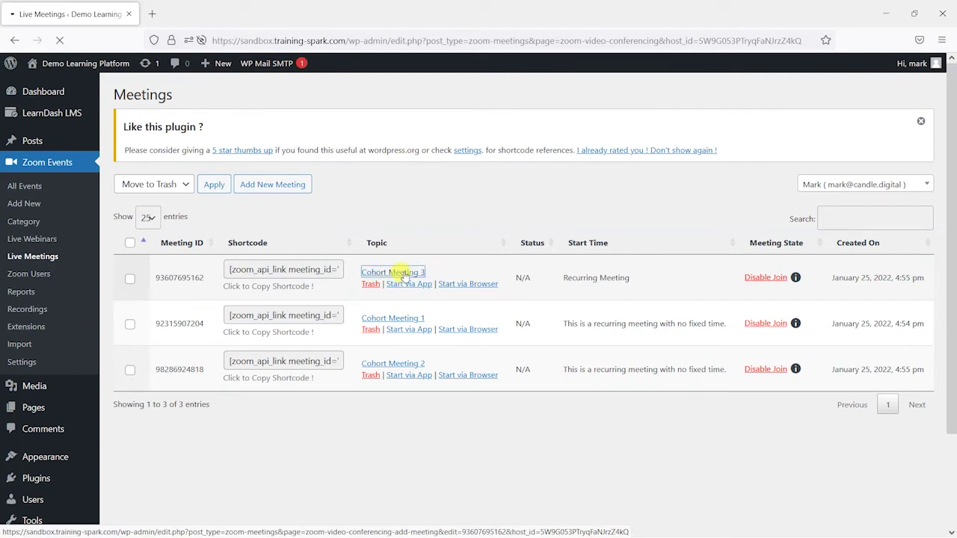
Review Cohort Meeting 3, go back to the list, and choose 'I already rated you'
{"action": "scroll", "coordinate": [419, 191], "scroll_direction": "down", "scroll_amount": 3}
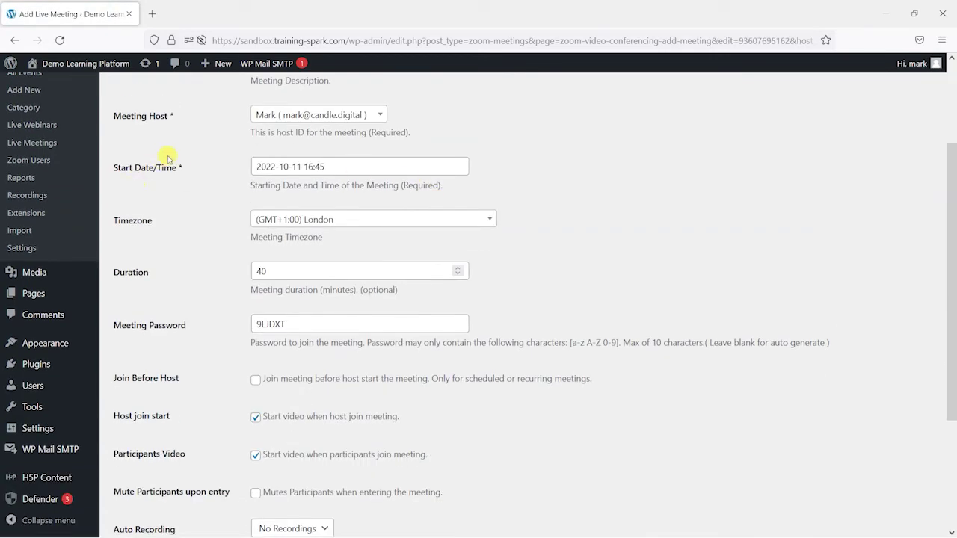
{"action": "scroll", "coordinate": [250, 196], "scroll_direction": "down", "scroll_amount": 2}
{"action": "scroll", "coordinate": [243, 269], "scroll_direction": "down", "scroll_amount": 1}
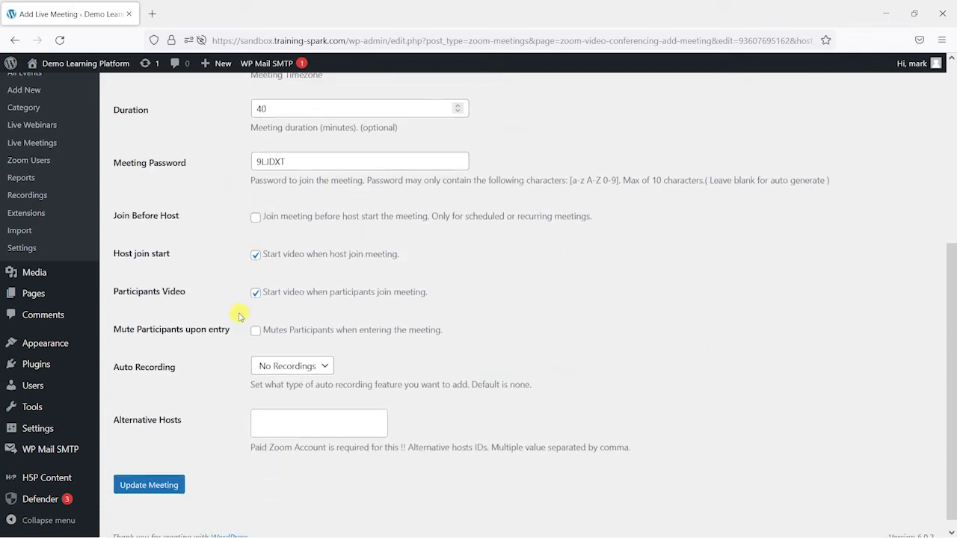
{"action": "scroll", "coordinate": [236, 359], "scroll_direction": "up", "scroll_amount": 5}
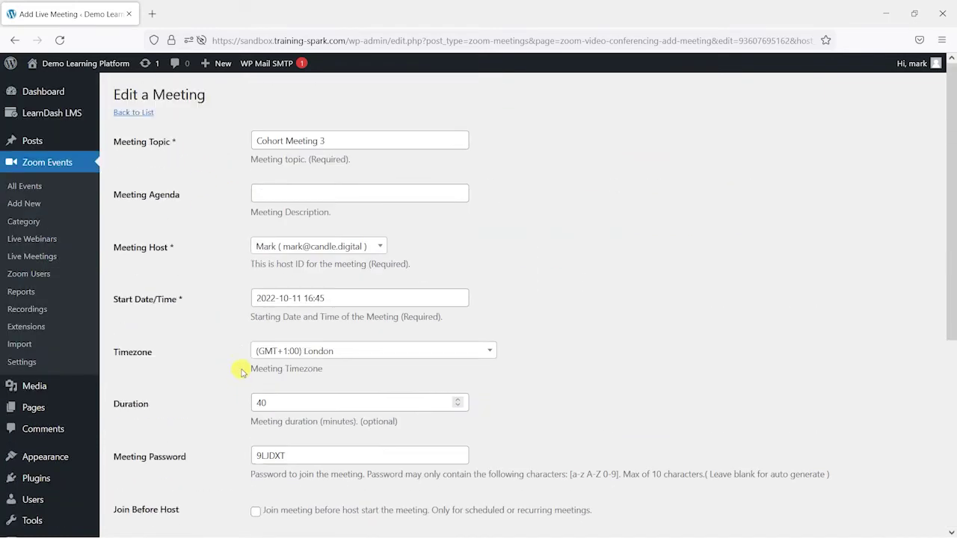
{"action": "left_click", "coordinate": [15, 40]}
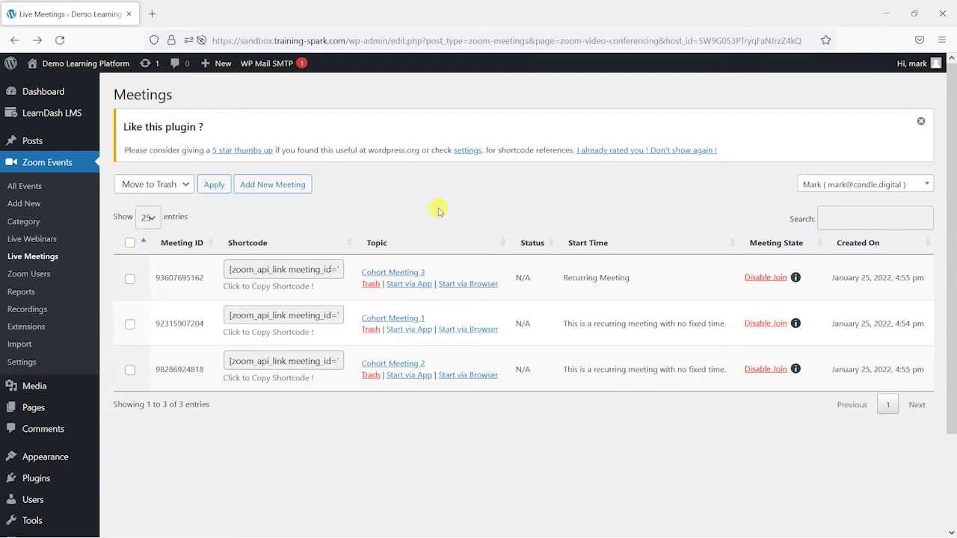
{"action": "left_click", "coordinate": [623, 152]}
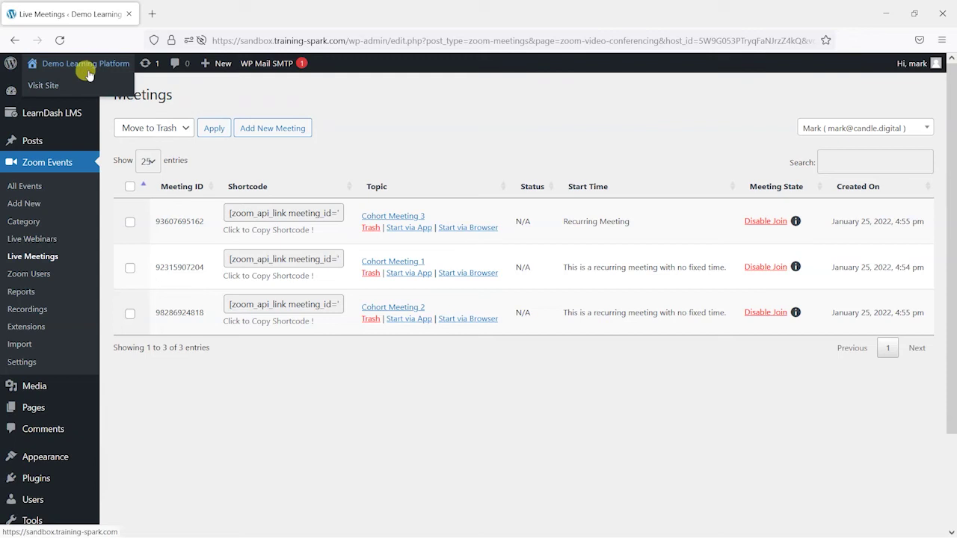
Via the front end's Healthy Eating for Healthy Life course, open the Ketogenic Diet For Weight-loss lesson for editing
{"action": "left_click", "coordinate": [77, 84]}
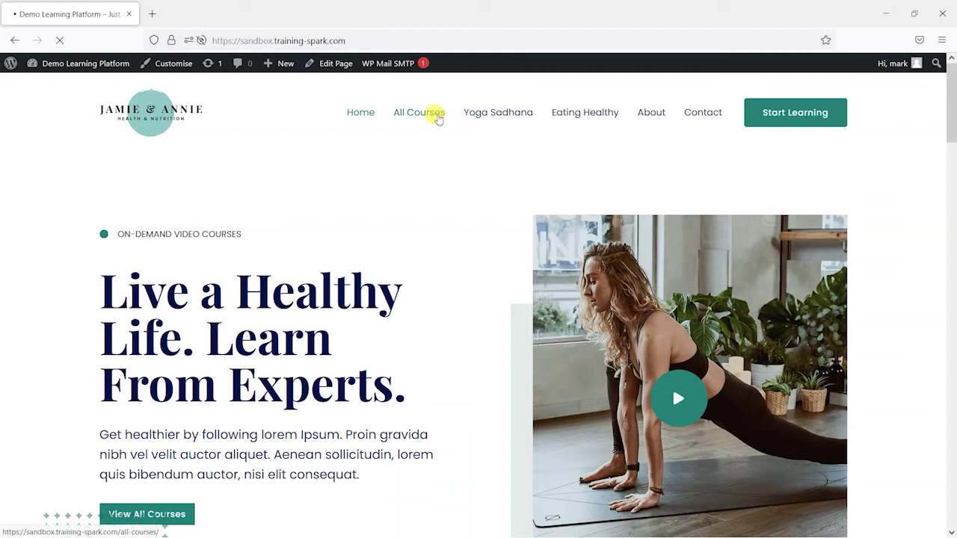
{"action": "scroll", "coordinate": [823, 344], "scroll_direction": "down", "scroll_amount": 3}
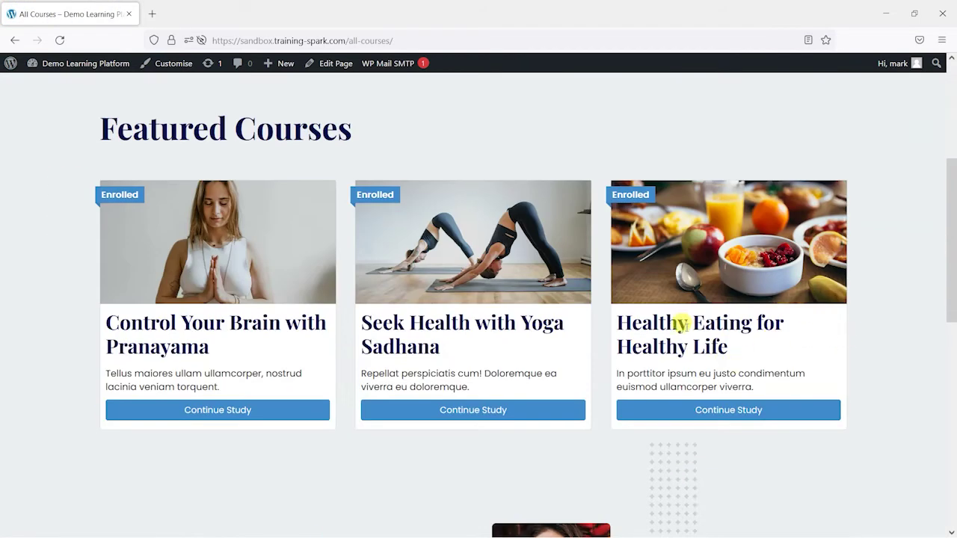
{"action": "left_click", "coordinate": [711, 410]}
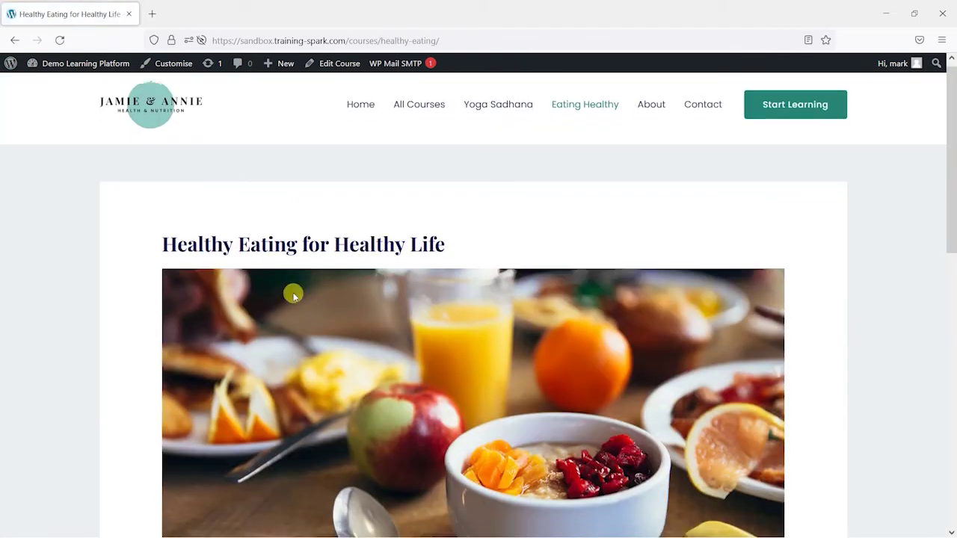
{"action": "scroll", "coordinate": [302, 298], "scroll_direction": "down", "scroll_amount": 1}
{"action": "scroll", "coordinate": [302, 298], "scroll_direction": "down", "scroll_amount": 5}
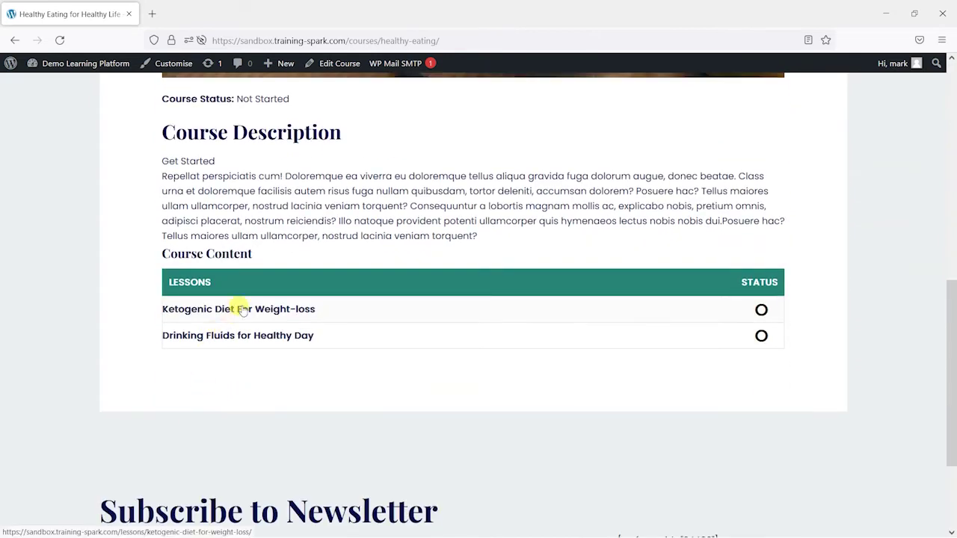
{"action": "left_click", "coordinate": [238, 309]}
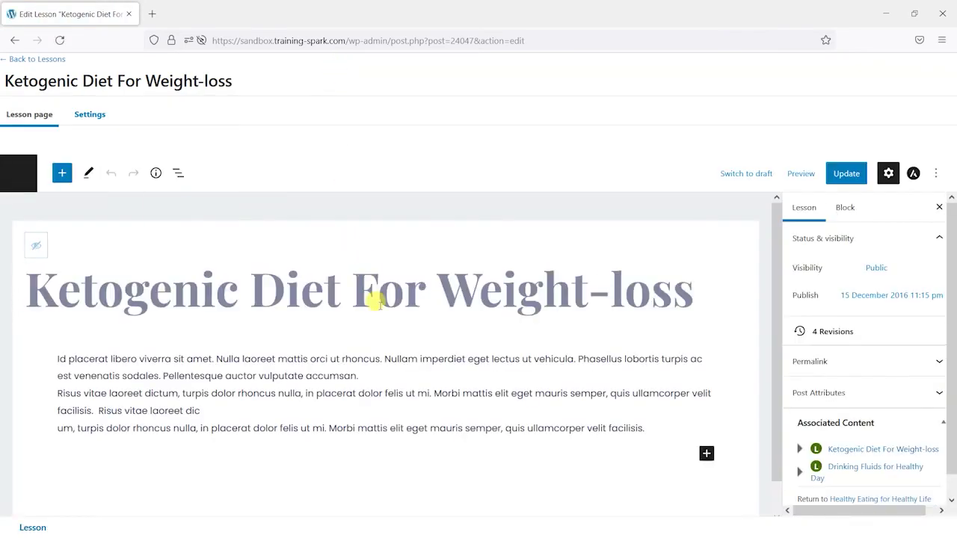
After the lesson's last paragraph, search the block inserter for 'zoom'
{"action": "scroll", "coordinate": [376, 301], "scroll_direction": "down", "scroll_amount": 1}
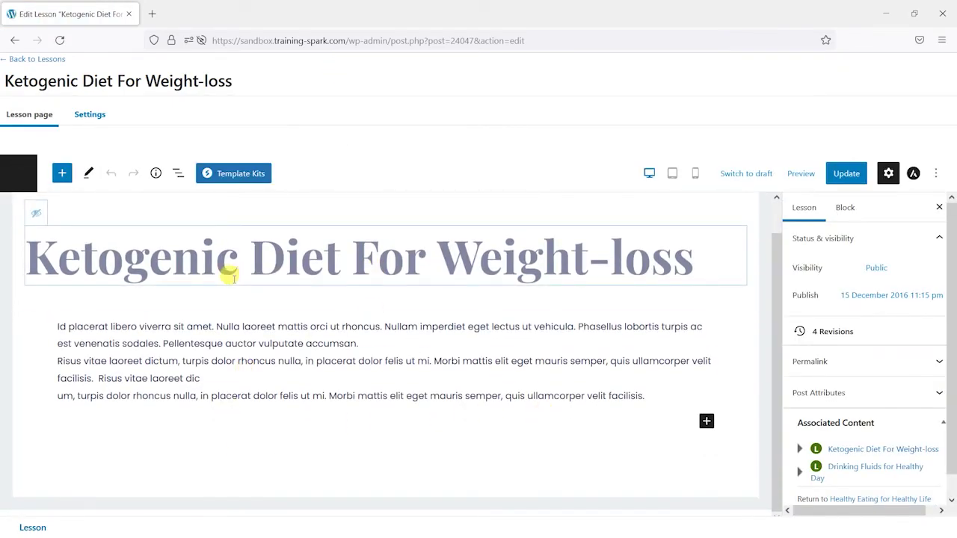
{"action": "left_click", "coordinate": [255, 396]}
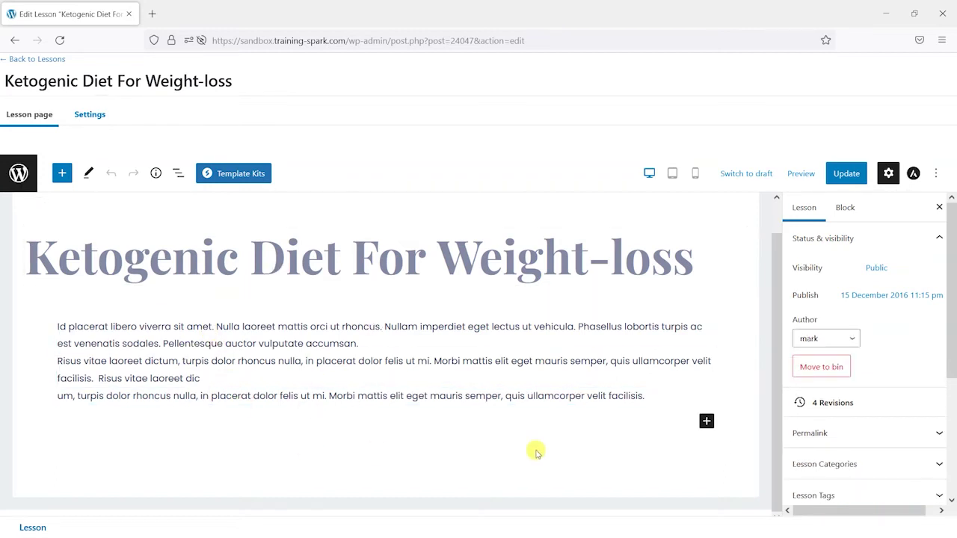
{"action": "left_click", "coordinate": [707, 423]}
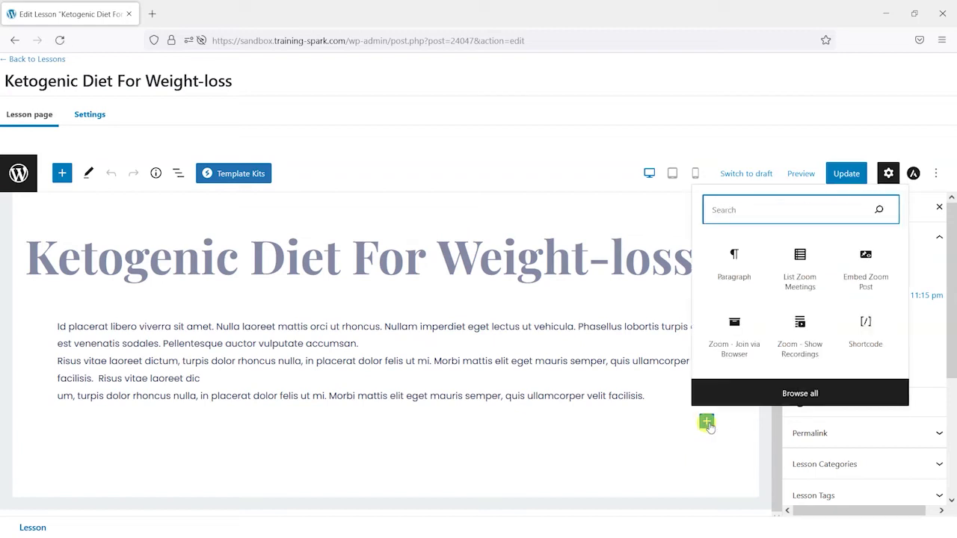
{"action": "type", "text": "zoom"}
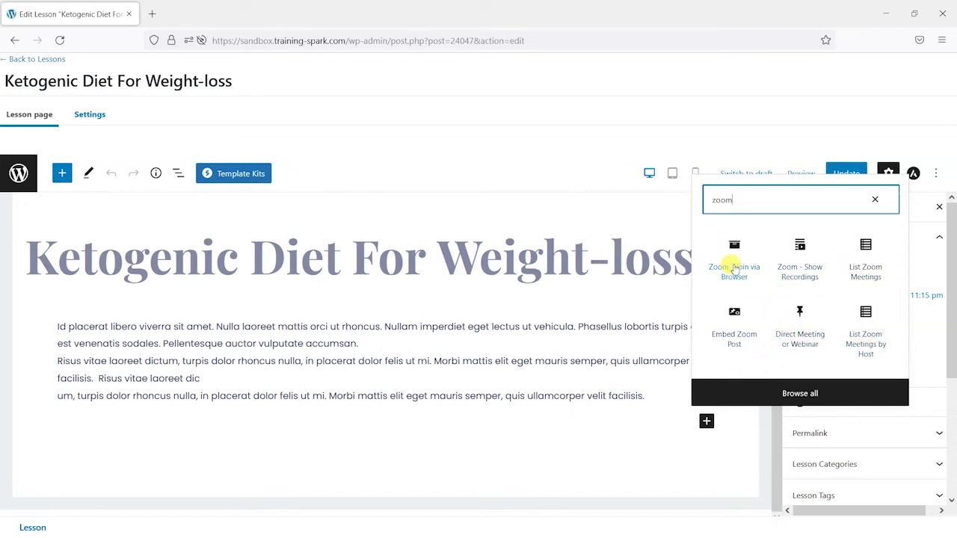
Insert the Zoom - Join via Browser block into the lesson
{"action": "left_click", "coordinate": [735, 258]}
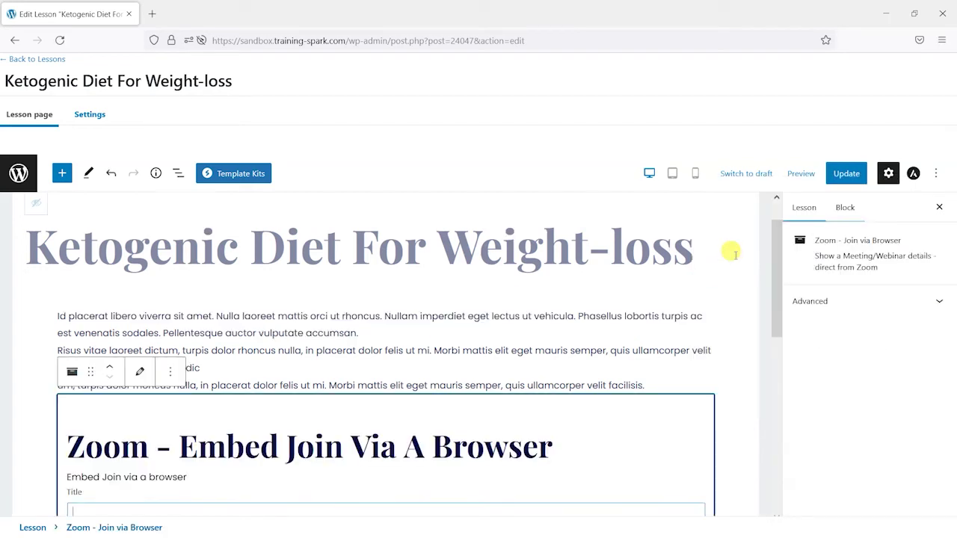
{"action": "scroll", "coordinate": [504, 397], "scroll_direction": "down", "scroll_amount": 5}
{"action": "scroll", "coordinate": [127, 314], "scroll_direction": "up", "scroll_amount": 2}
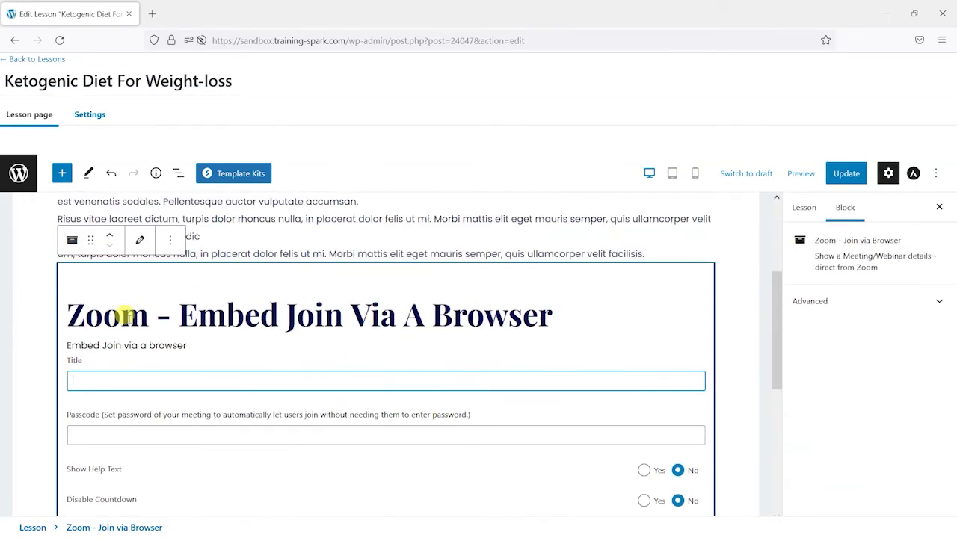
{"action": "scroll", "coordinate": [209, 354], "scroll_direction": "down", "scroll_amount": 2}
{"action": "scroll", "coordinate": [210, 353], "scroll_direction": "up", "scroll_amount": 1}
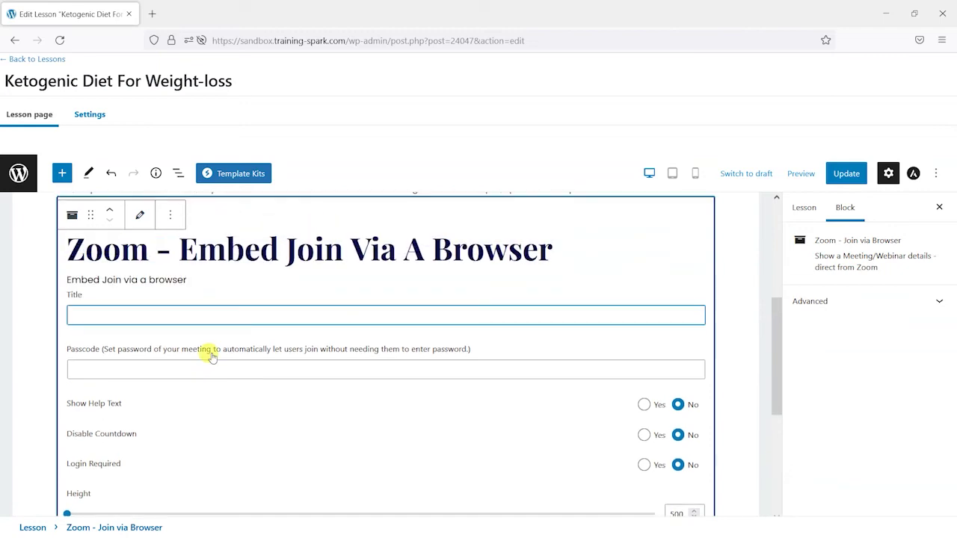
{"action": "scroll", "coordinate": [241, 314], "scroll_direction": "up", "scroll_amount": 2}
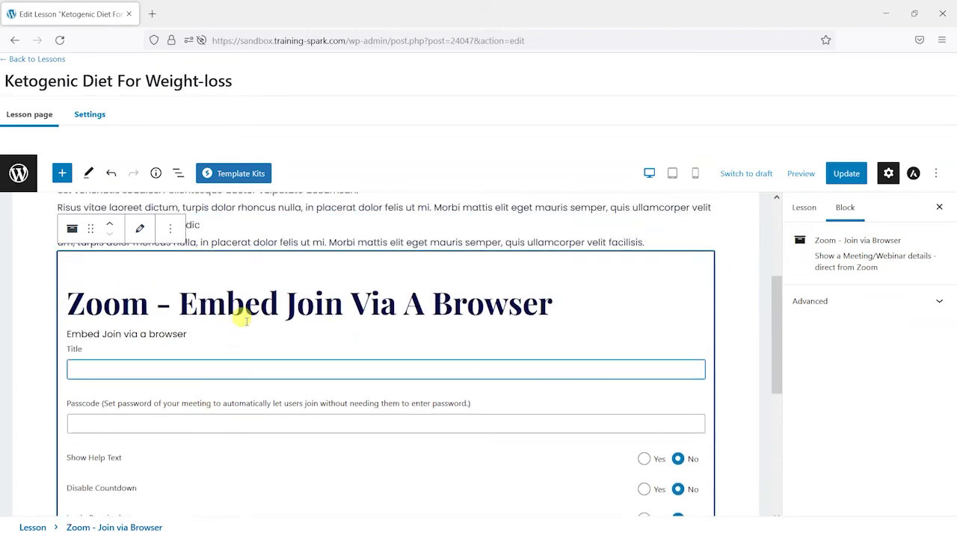
{"action": "scroll", "coordinate": [73, 252], "scroll_direction": "down", "scroll_amount": 4}
{"action": "scroll", "coordinate": [150, 369], "scroll_direction": "down", "scroll_amount": 3}
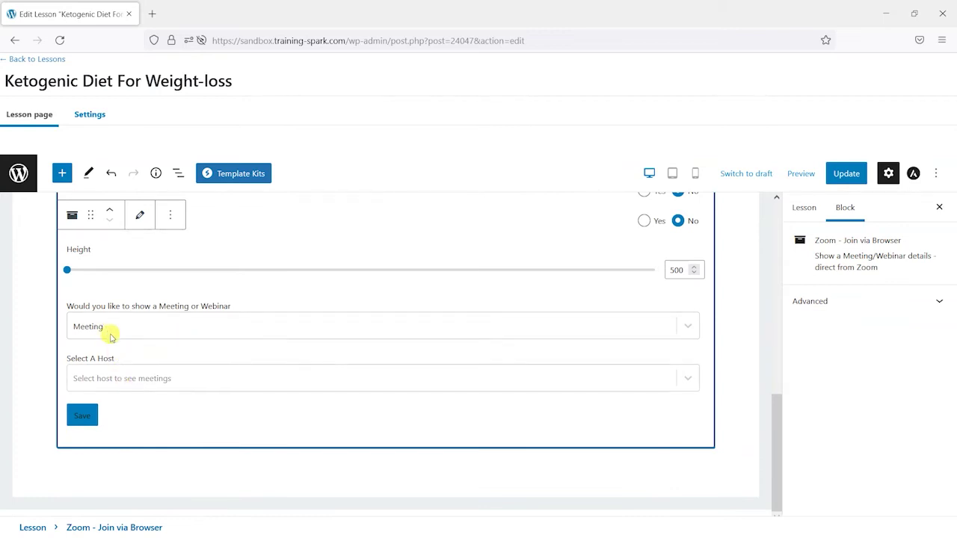
Set the block to Meeting type, the host account, and Cohort Meeting 1, then save it
{"action": "left_click", "coordinate": [106, 327]}
{"action": "left_click", "coordinate": [105, 363]}
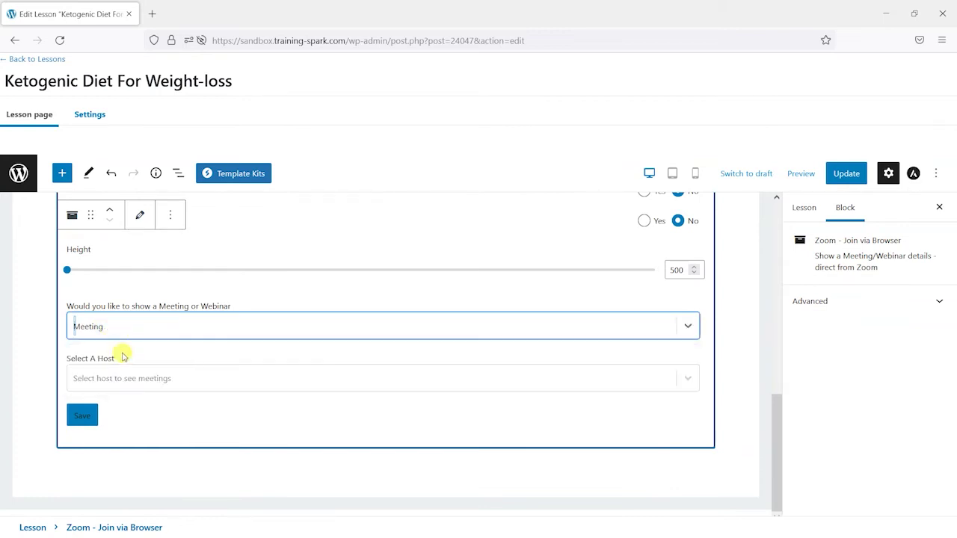
{"action": "left_click", "coordinate": [120, 377]}
{"action": "left_click", "coordinate": [139, 411]}
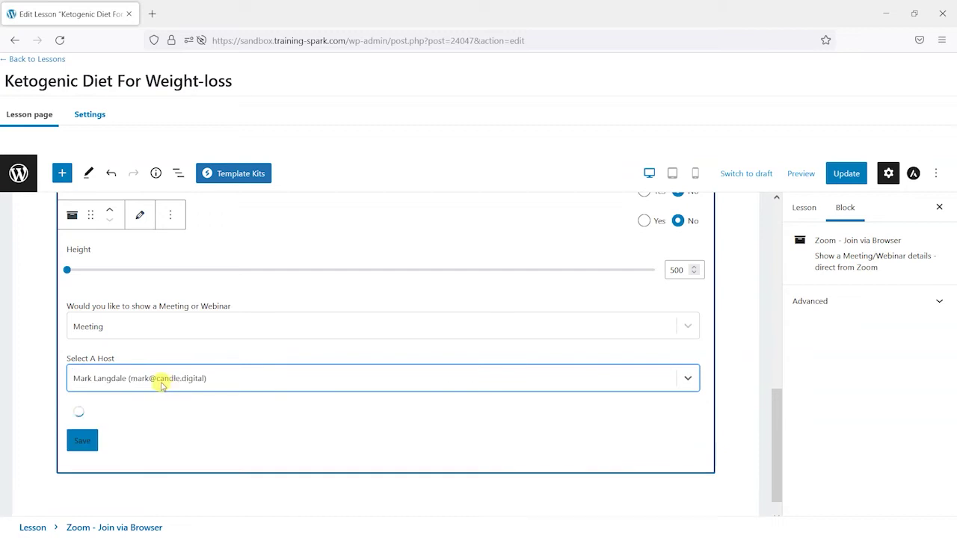
{"action": "scroll", "coordinate": [187, 381], "scroll_direction": "down", "scroll_amount": 1}
{"action": "left_click", "coordinate": [122, 379]}
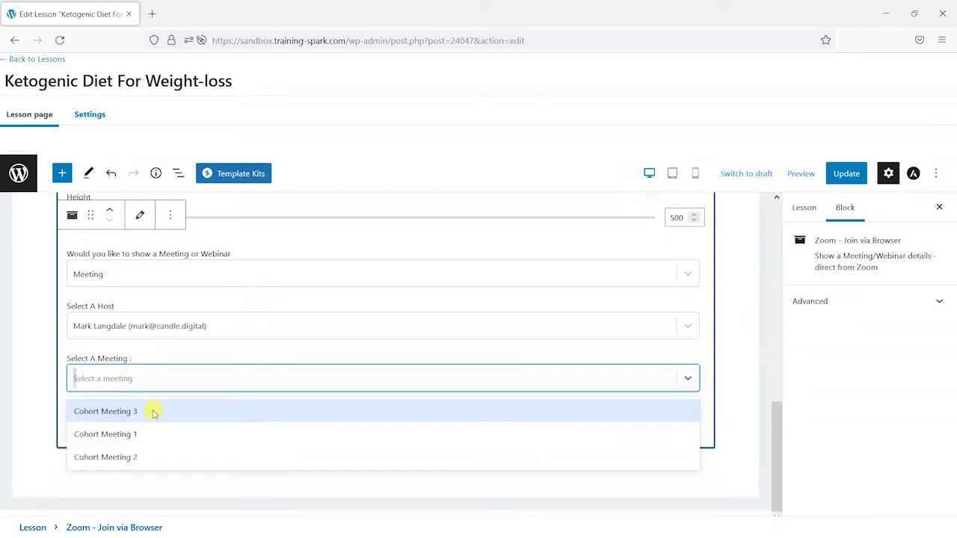
{"action": "left_click", "coordinate": [132, 437]}
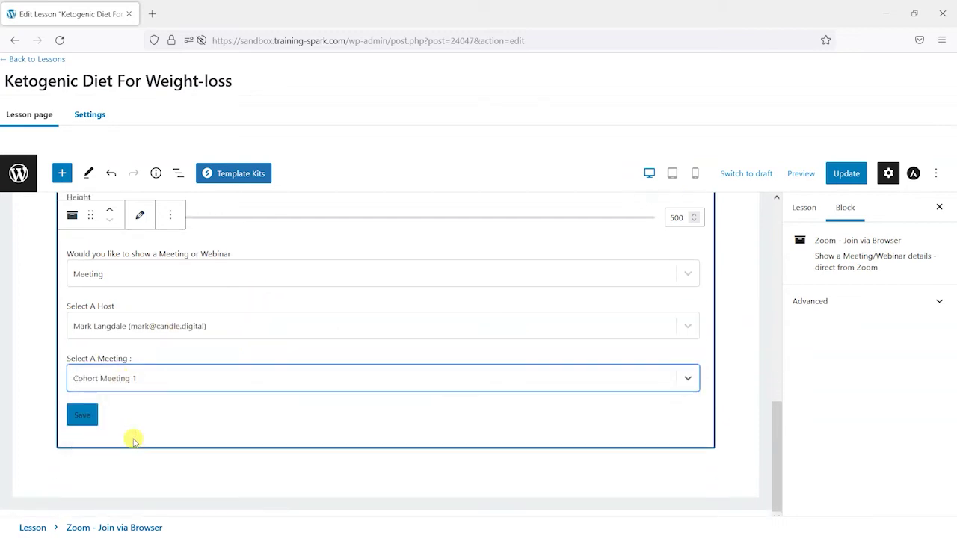
{"action": "left_click", "coordinate": [78, 416]}
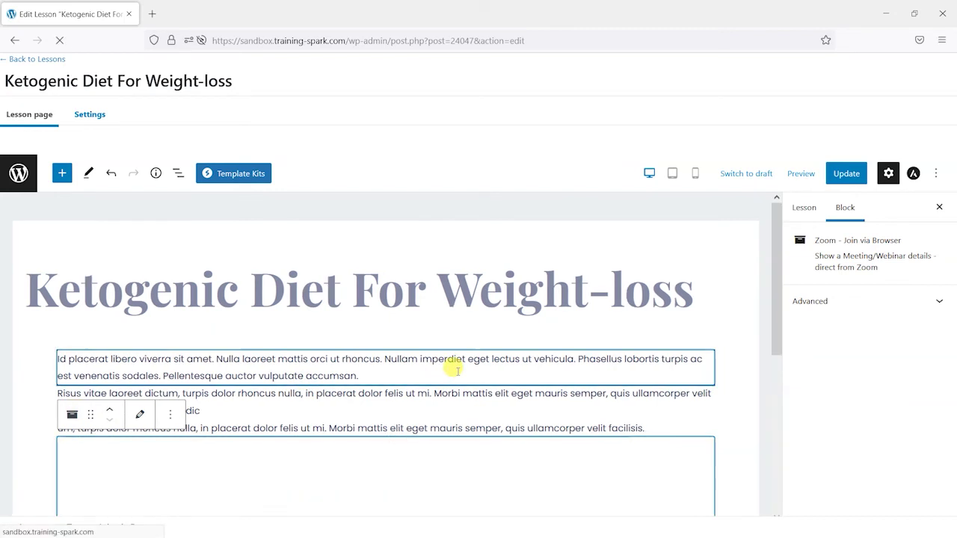
Update the lesson with the new Zoom block
{"action": "scroll", "coordinate": [456, 368], "scroll_direction": "down", "scroll_amount": 2}
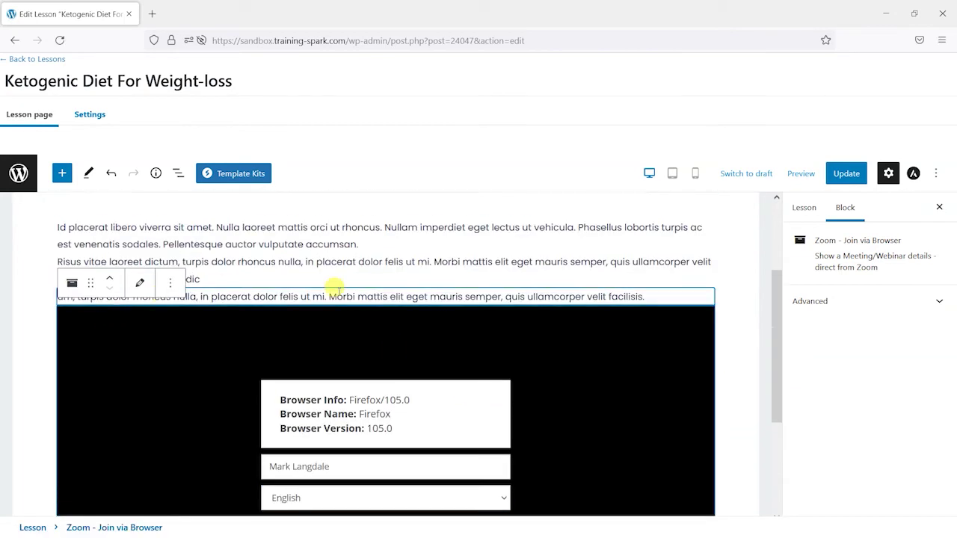
{"action": "scroll", "coordinate": [368, 389], "scroll_direction": "down", "scroll_amount": 3}
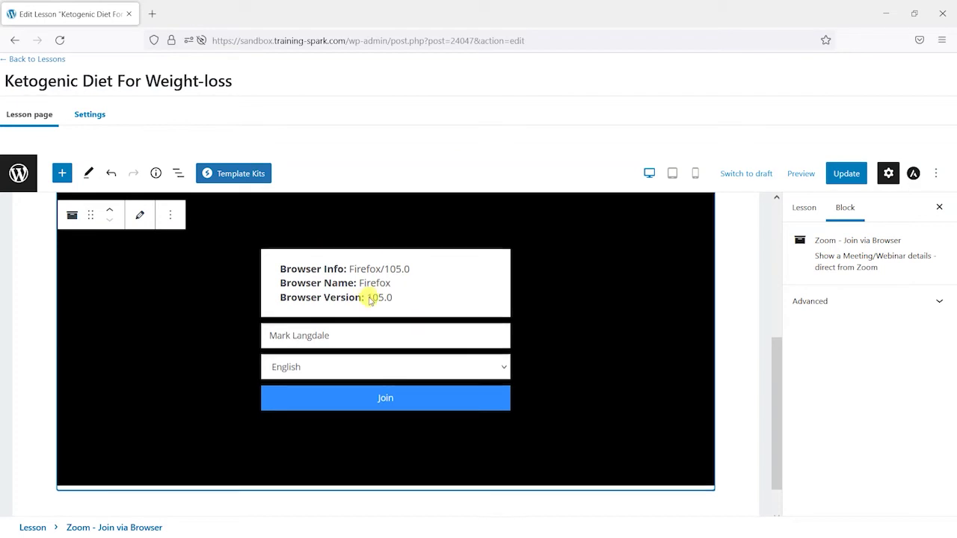
{"action": "scroll", "coordinate": [382, 314], "scroll_direction": "up", "scroll_amount": 2}
{"action": "left_click", "coordinate": [841, 172]}
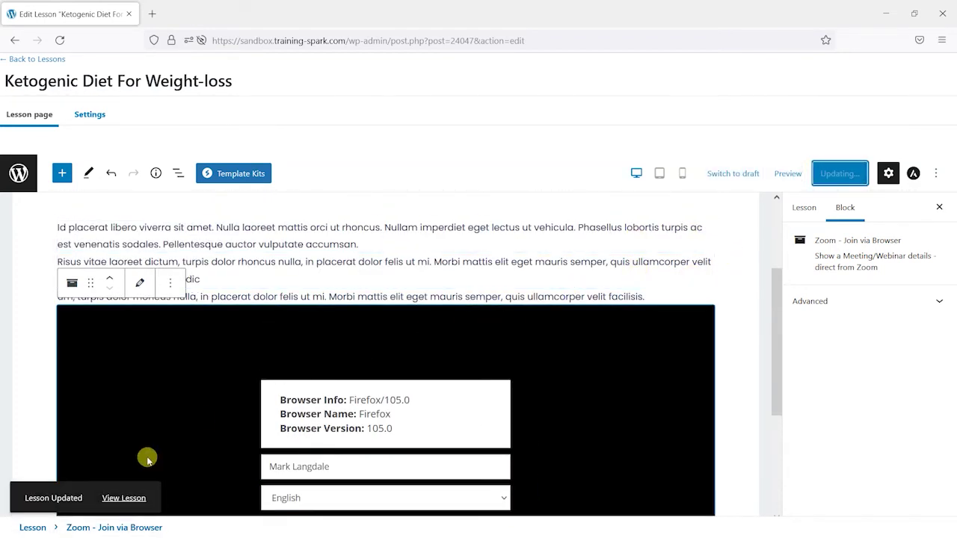
{"action": "left_click", "coordinate": [124, 498]}
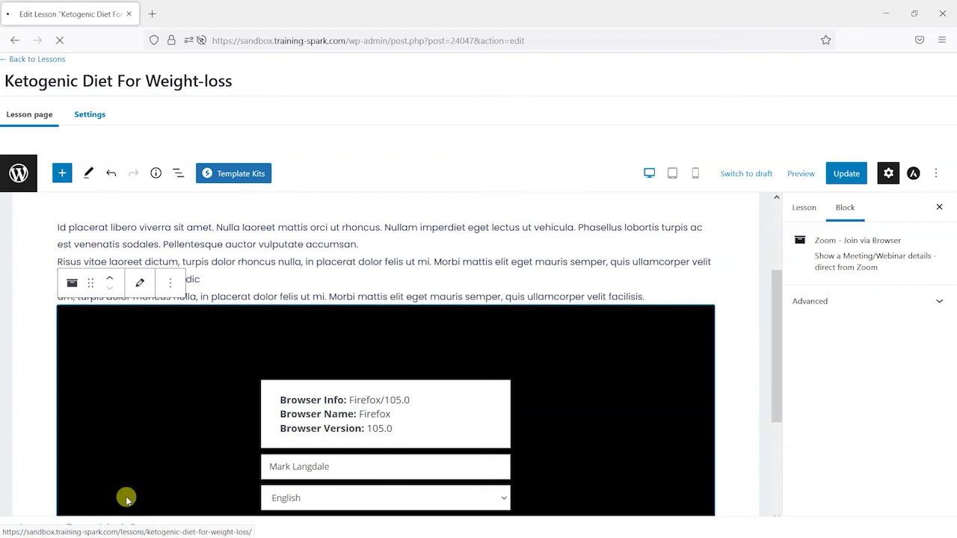
{"action": "scroll", "coordinate": [513, 278], "scroll_direction": "down", "scroll_amount": 2}
{"action": "scroll", "coordinate": [326, 153], "scroll_direction": "up", "scroll_amount": 2}
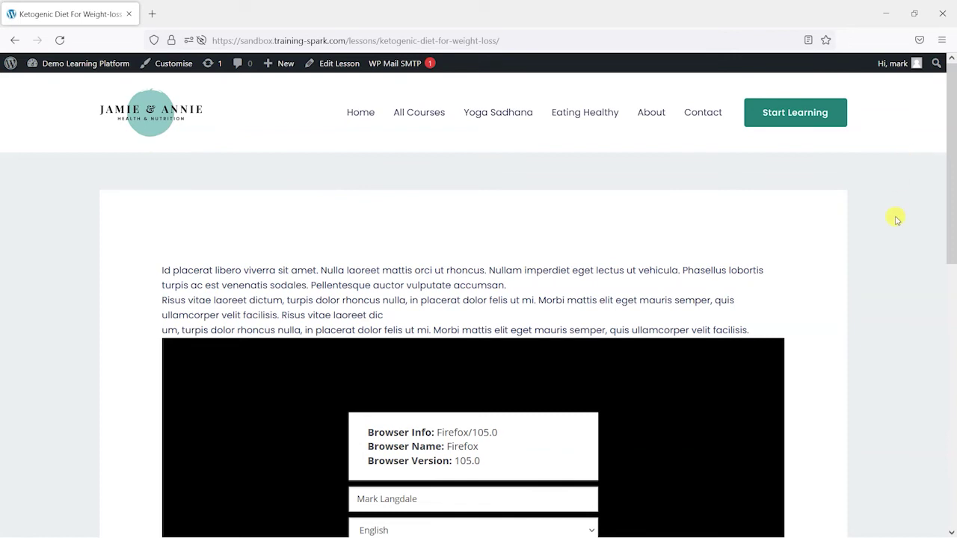
{"action": "scroll", "coordinate": [899, 299], "scroll_direction": "down", "scroll_amount": 4}
{"action": "scroll", "coordinate": [516, 254], "scroll_direction": "up", "scroll_amount": 1}
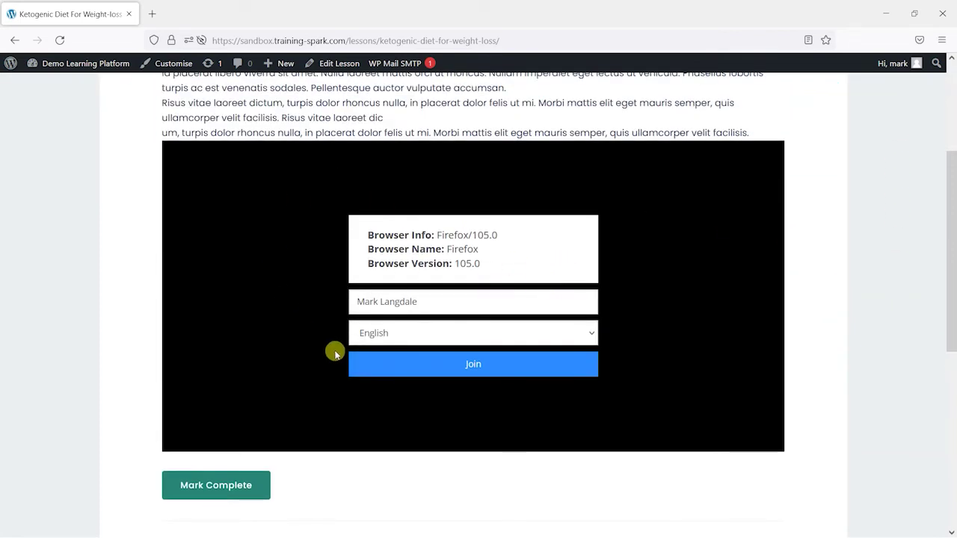
{"action": "left_click", "coordinate": [466, 364]}
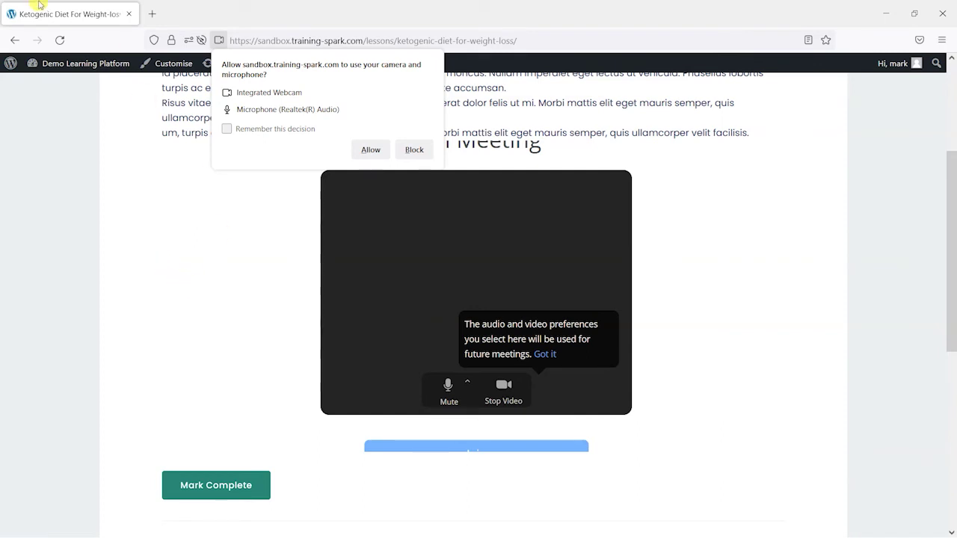
{"action": "left_click", "coordinate": [59, 40]}
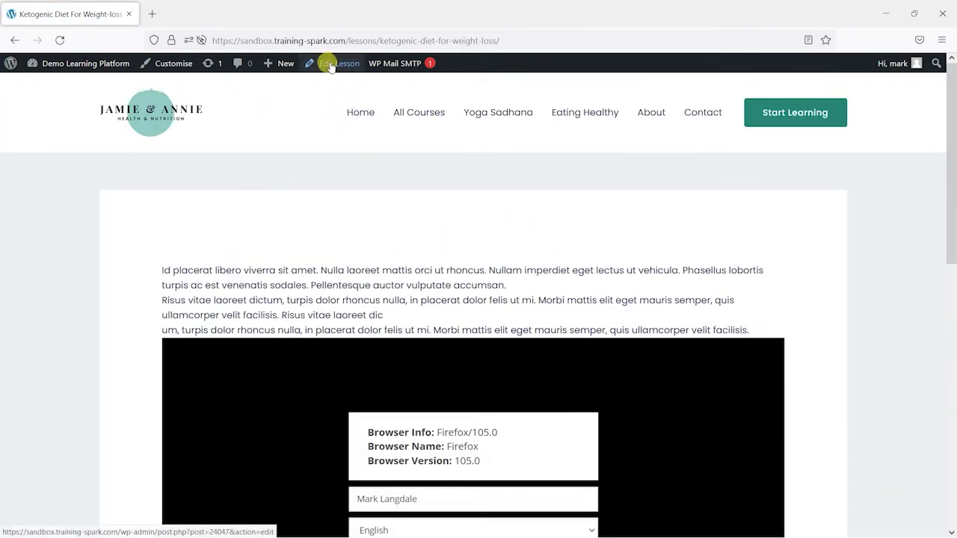
{"action": "left_click", "coordinate": [329, 64]}
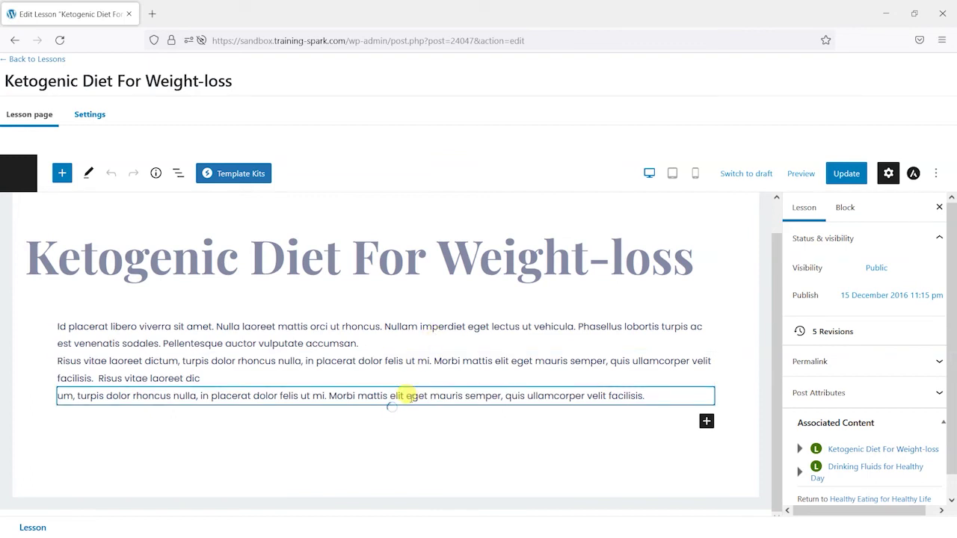
Remove the Join via Browser block and insert a Zoom Direct Meeting or Webinar block
{"action": "left_click", "coordinate": [354, 305]}
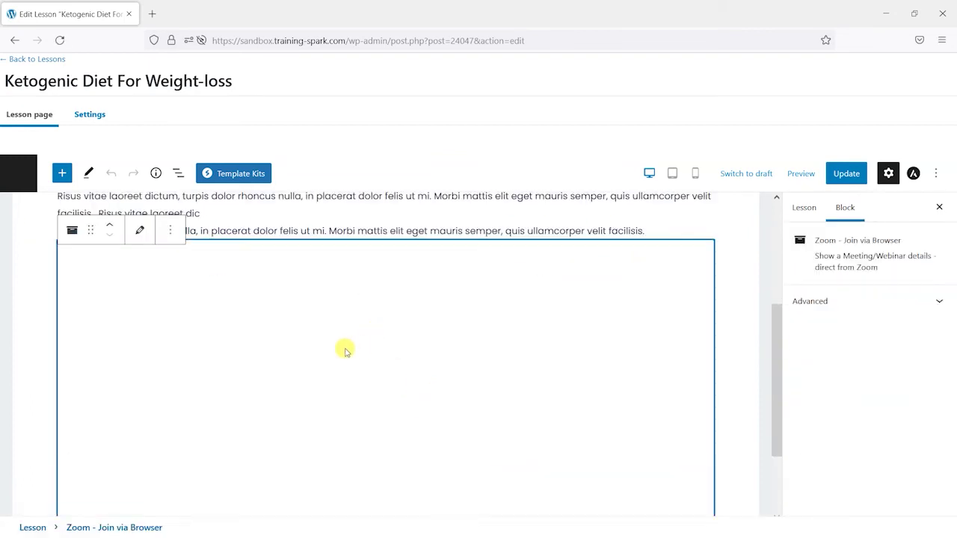
{"action": "left_click", "coordinate": [170, 251]}
{"action": "scroll", "coordinate": [213, 516], "scroll_direction": "down", "scroll_amount": 1}
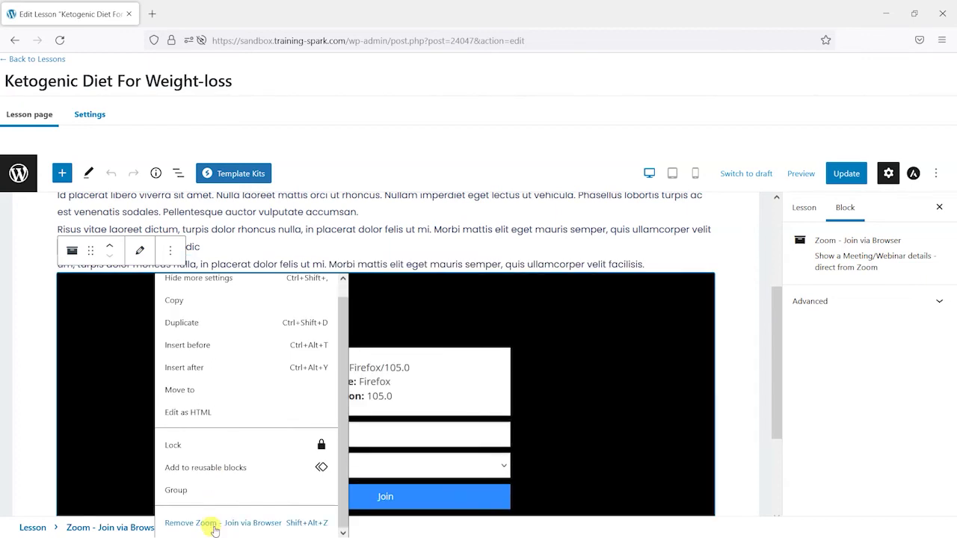
{"action": "left_click", "coordinate": [214, 526]}
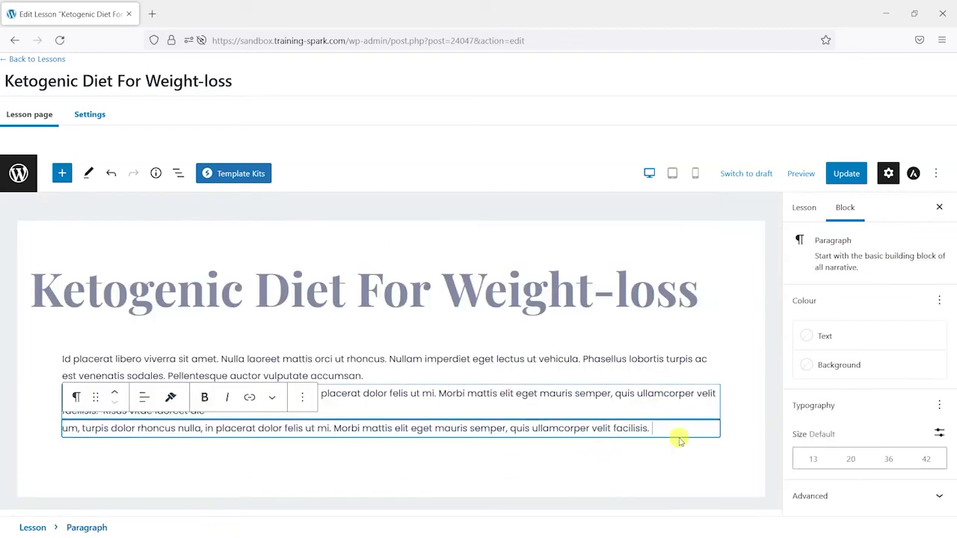
{"action": "left_click", "coordinate": [707, 453]}
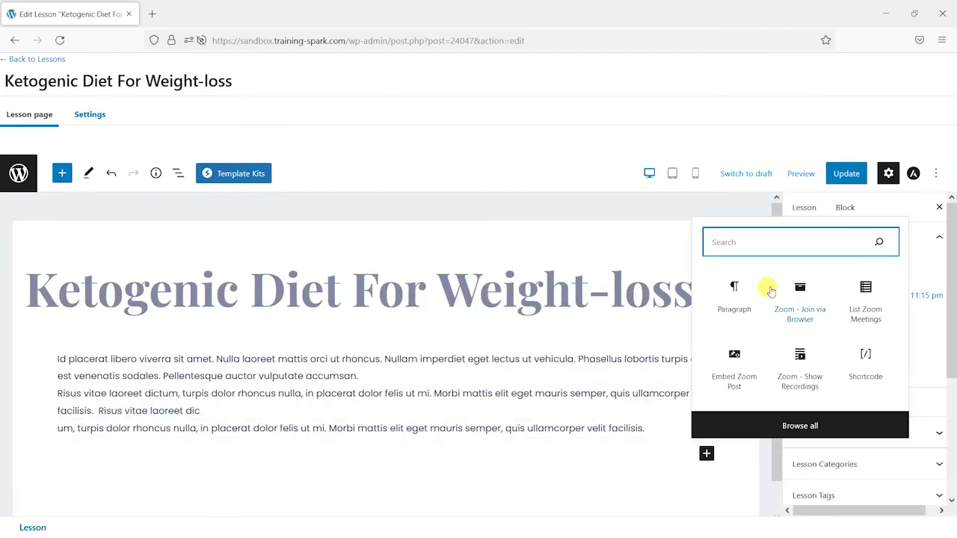
{"action": "type", "text": "zoom"}
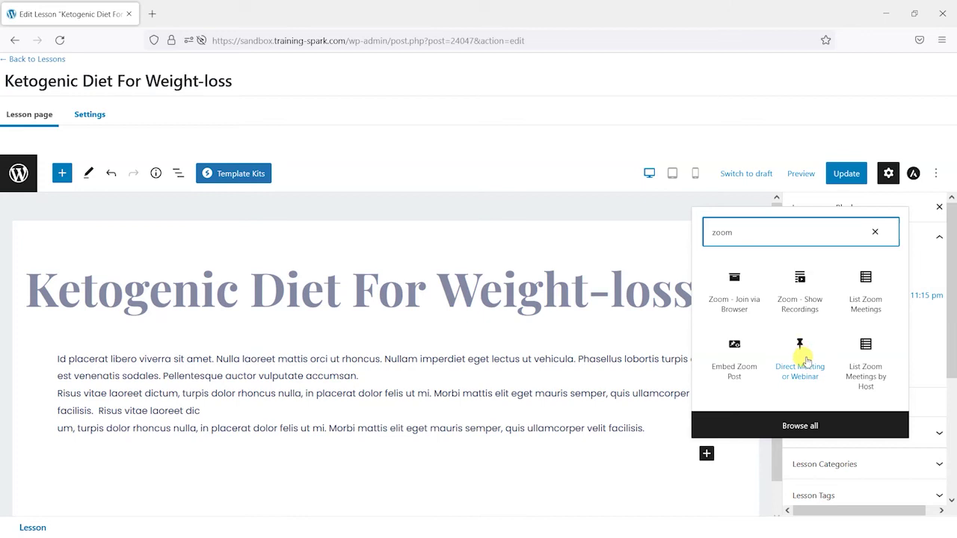
{"action": "left_click", "coordinate": [804, 362]}
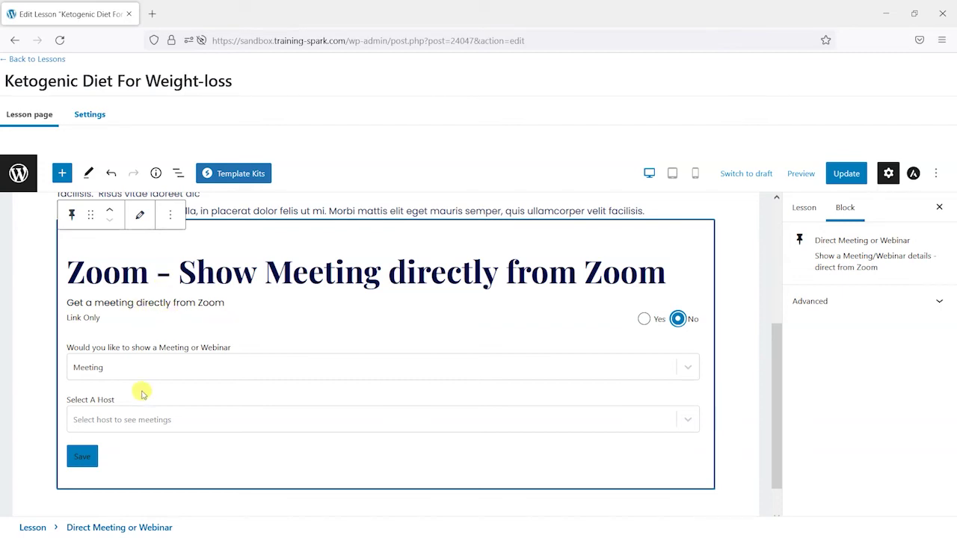
Set the block to Meeting, the host account and Cohort Meeting 1, save it, and update the lesson
{"action": "left_click", "coordinate": [141, 366]}
{"action": "left_click", "coordinate": [141, 367]}
{"action": "left_click", "coordinate": [132, 423]}
{"action": "left_click", "coordinate": [133, 450]}
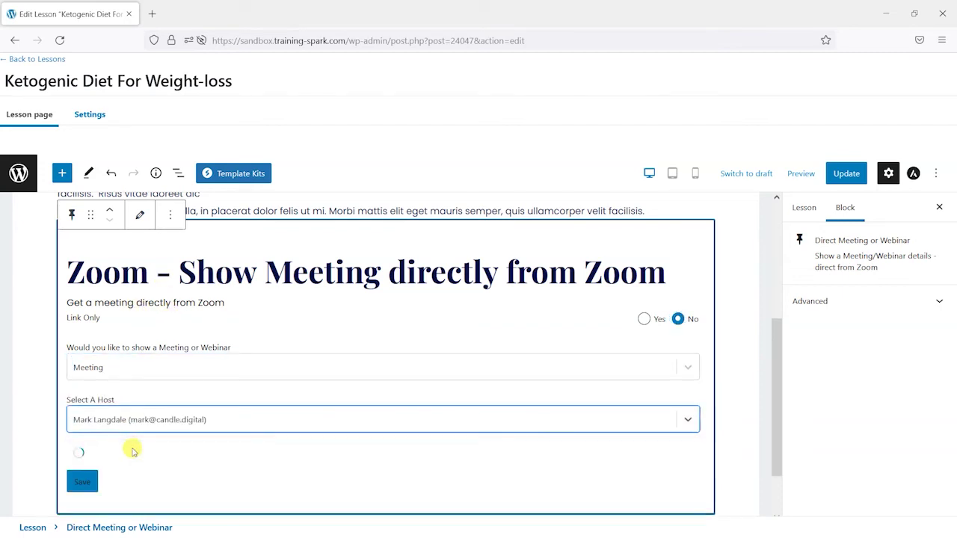
{"action": "left_click", "coordinate": [144, 471]}
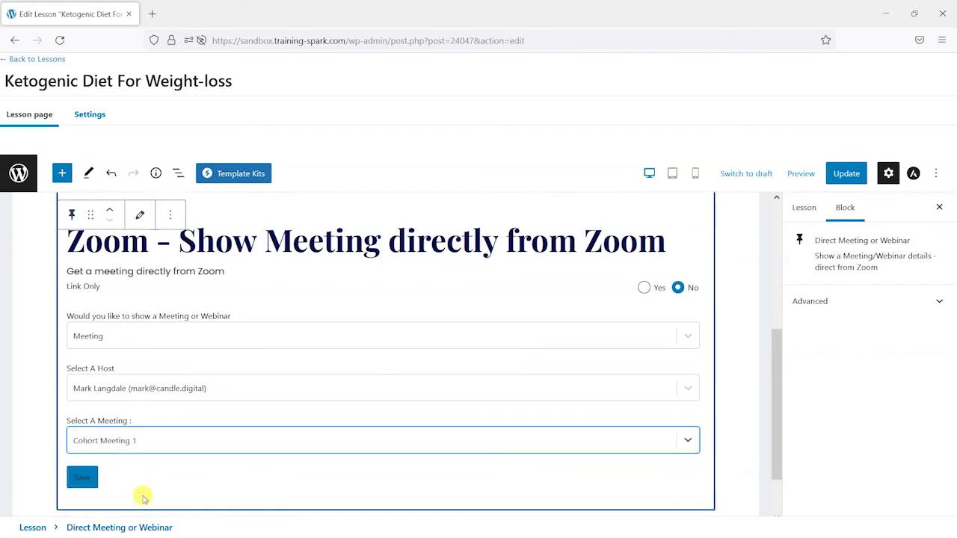
{"action": "left_click", "coordinate": [143, 496]}
{"action": "left_click", "coordinate": [82, 486]}
{"action": "left_click", "coordinate": [846, 173]}
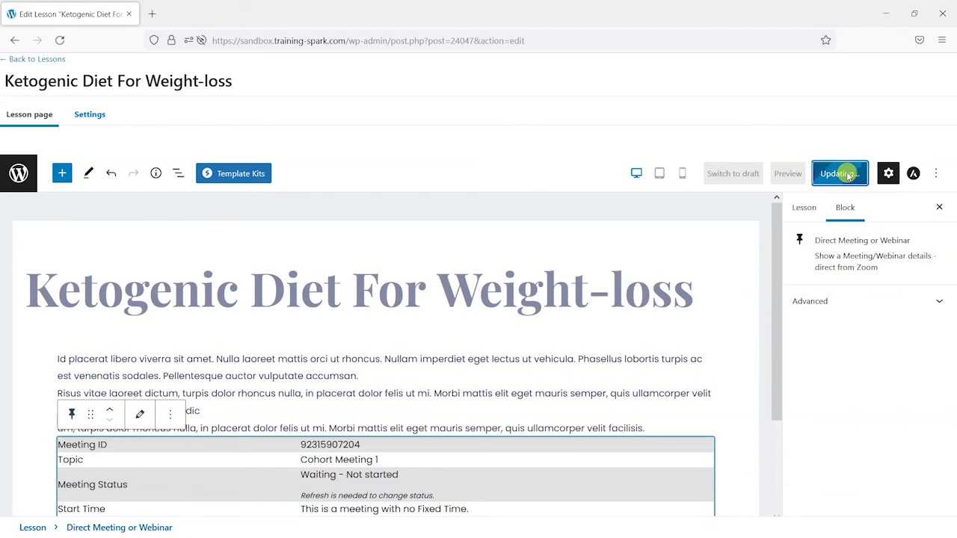
View the updated lesson's live page and review Cohort Meeting 1's meeting table
{"action": "left_click", "coordinate": [129, 498]}
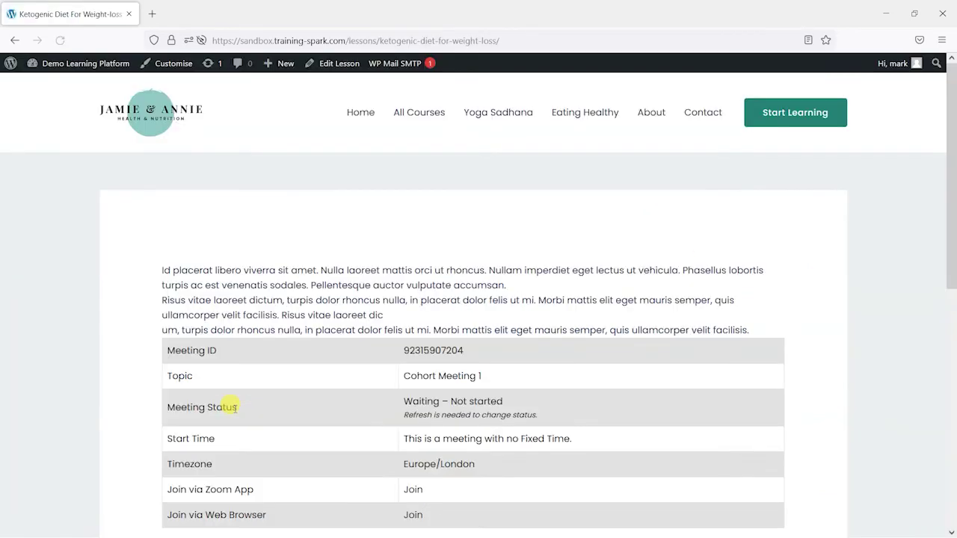
{"action": "scroll", "coordinate": [271, 365], "scroll_direction": "down", "scroll_amount": 3}
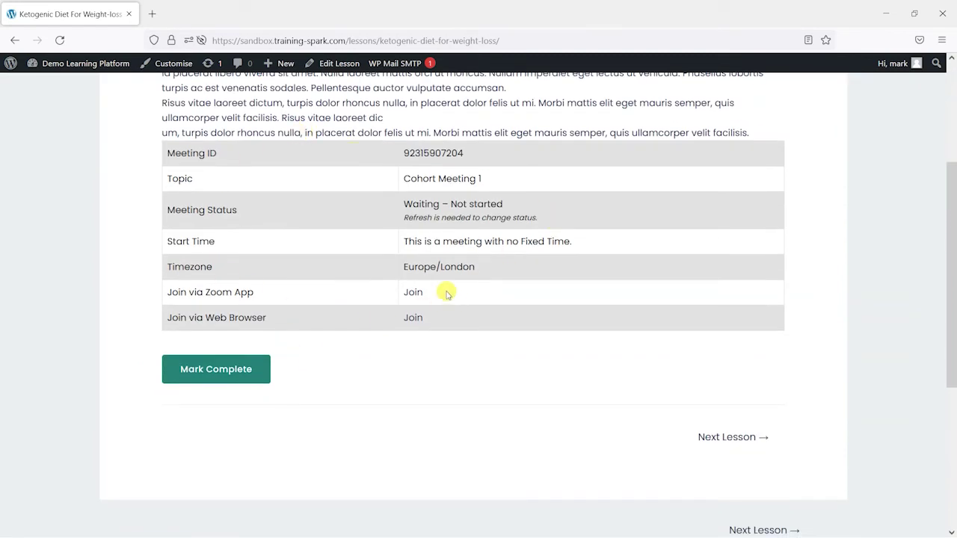
{"action": "scroll", "coordinate": [483, 237], "scroll_direction": "up", "scroll_amount": 2}
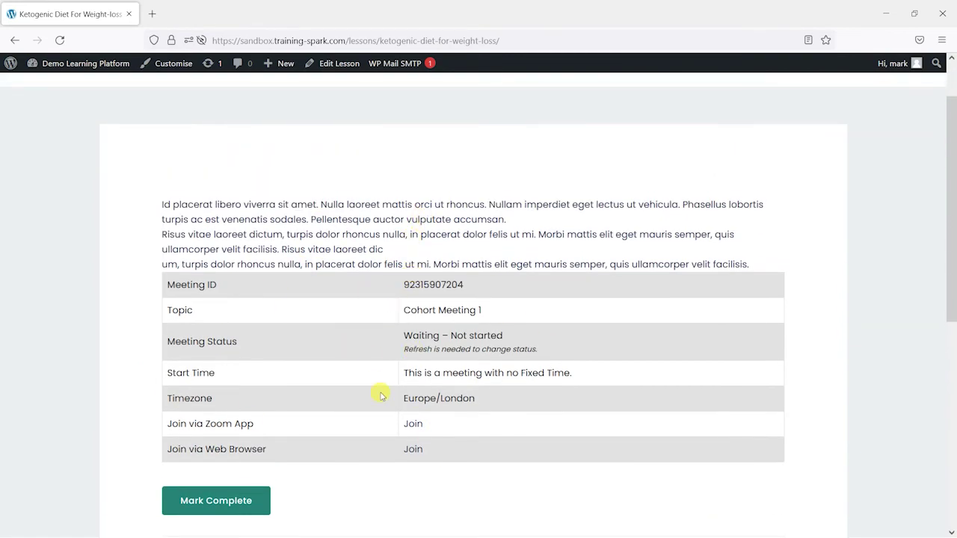
{"action": "scroll", "coordinate": [305, 395], "scroll_direction": "up", "scroll_amount": 2}
{"action": "scroll", "coordinate": [277, 406], "scroll_direction": "down", "scroll_amount": 3}
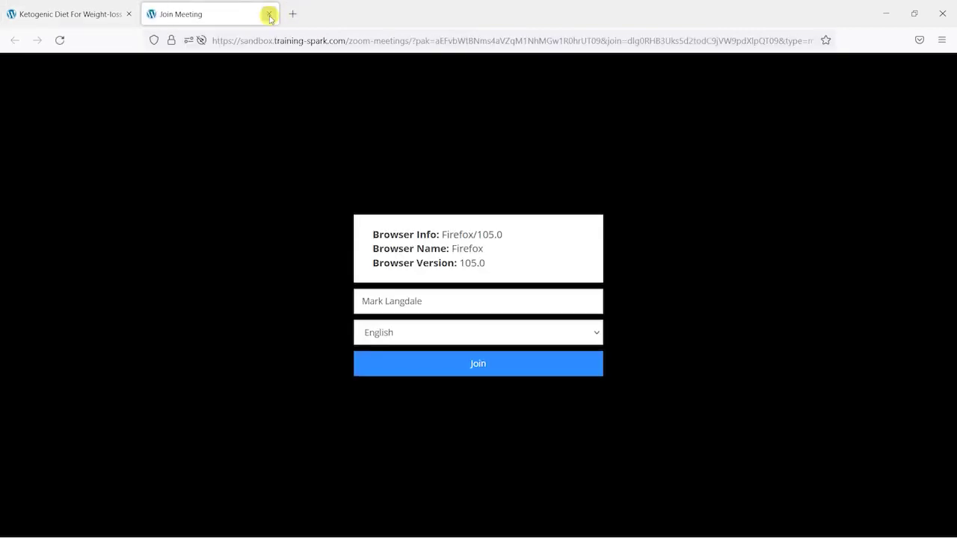
Close the browser join-meeting tab and return to editing the Ketogenic Diet lesson
{"action": "left_click", "coordinate": [269, 15]}
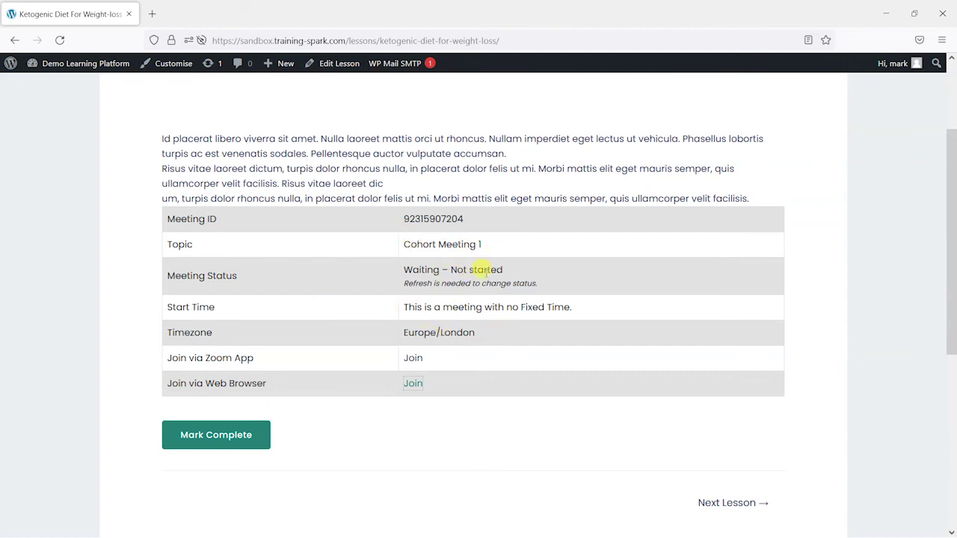
{"action": "scroll", "coordinate": [422, 293], "scroll_direction": "down", "scroll_amount": 2}
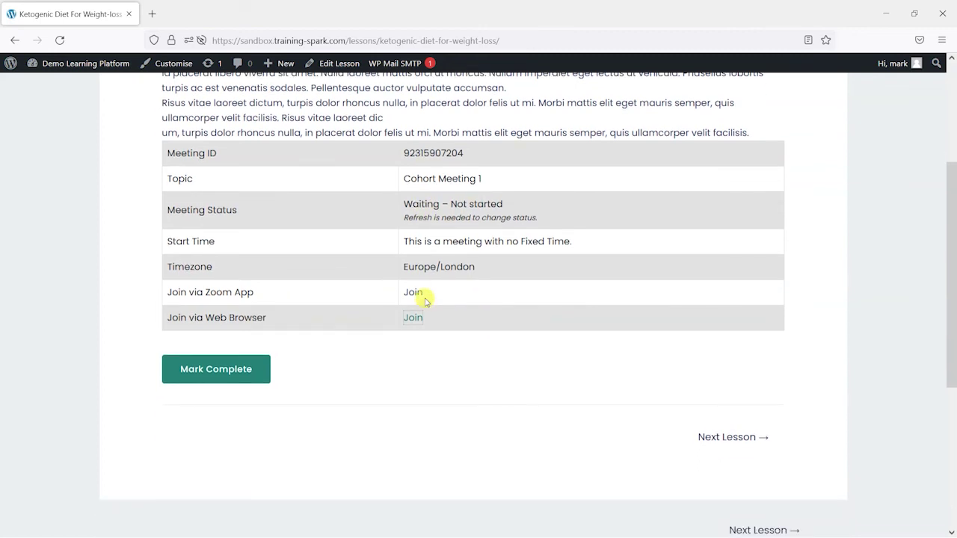
{"action": "scroll", "coordinate": [457, 241], "scroll_direction": "up", "scroll_amount": 2}
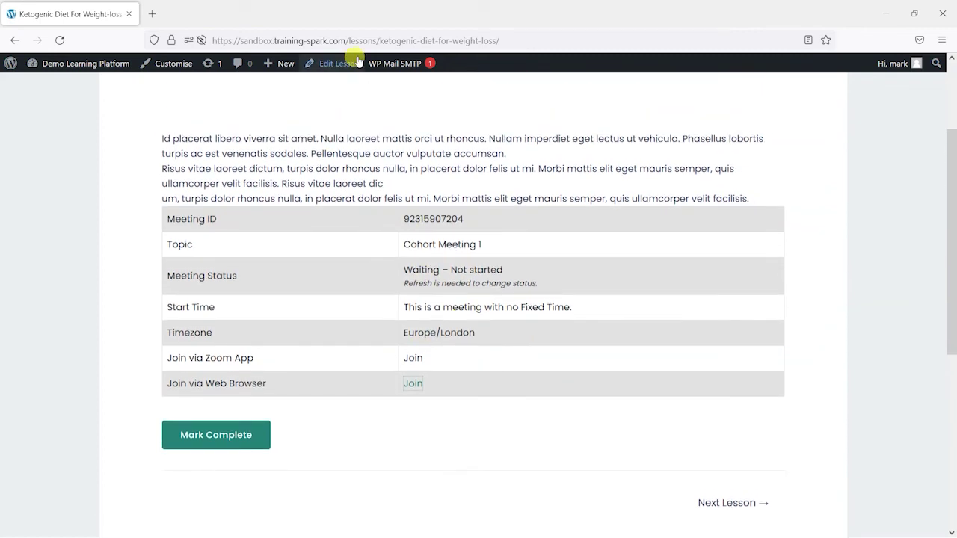
{"action": "left_click", "coordinate": [349, 63]}
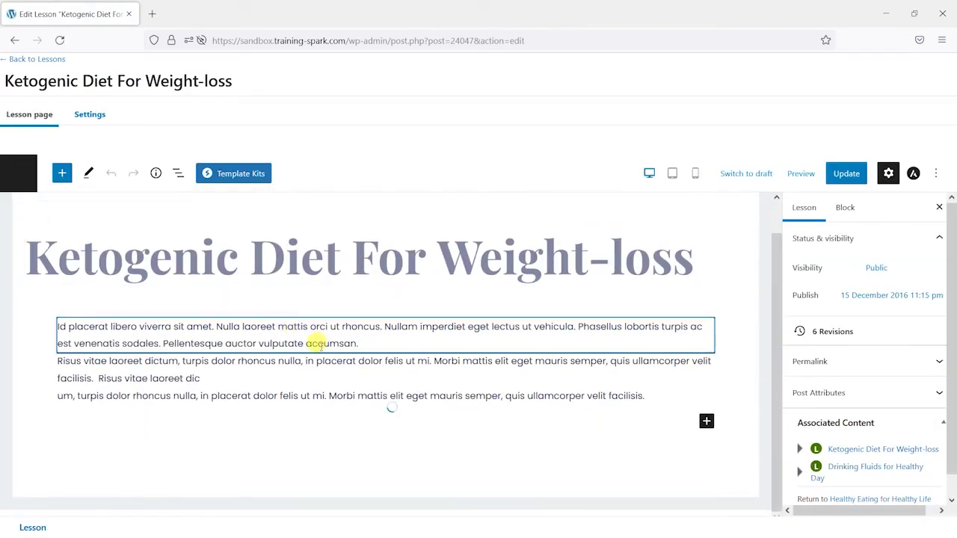
Remove the Zoom Direct Meeting table block from the lesson
{"action": "scroll", "coordinate": [336, 359], "scroll_direction": "down", "scroll_amount": 3}
{"action": "left_click", "coordinate": [544, 388]}
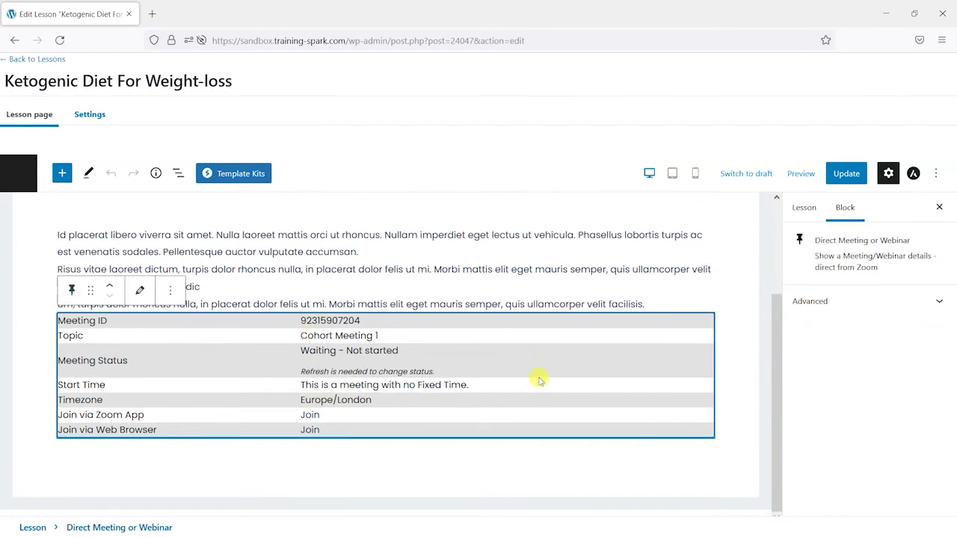
{"action": "left_click", "coordinate": [170, 290]}
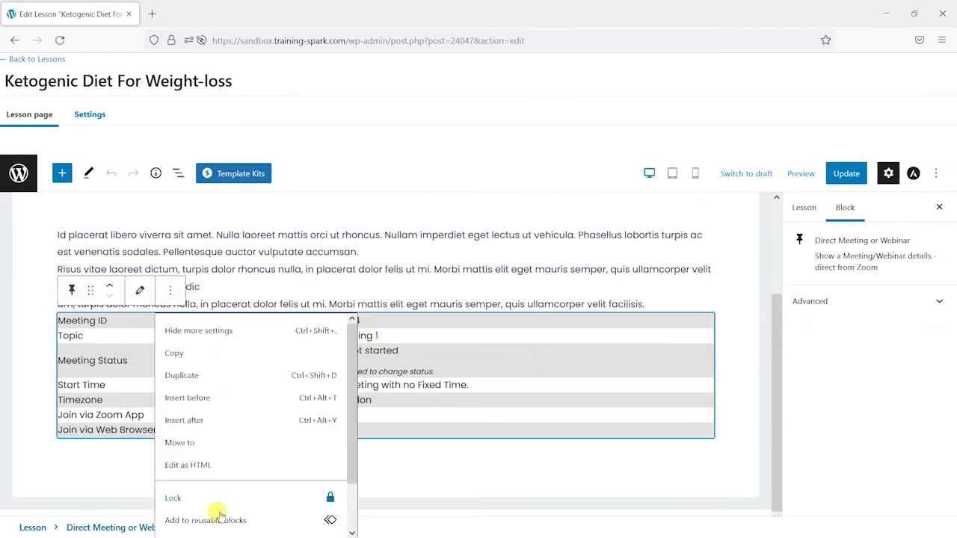
{"action": "scroll", "coordinate": [246, 507], "scroll_direction": "down", "scroll_amount": 1}
{"action": "left_click", "coordinate": [247, 521]}
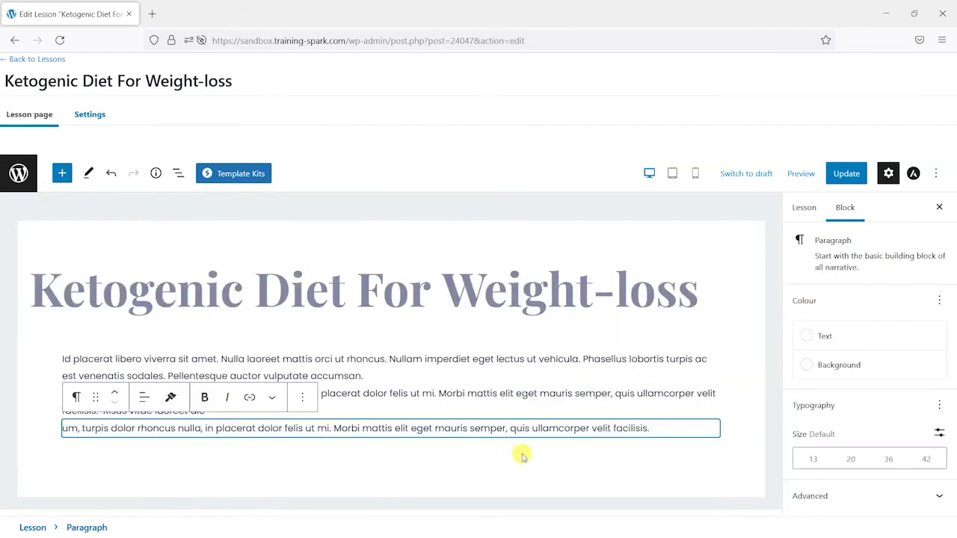
Add a Zoom - Show Recordings block with a chosen host, save it, then delete it
{"action": "left_click", "coordinate": [665, 474]}
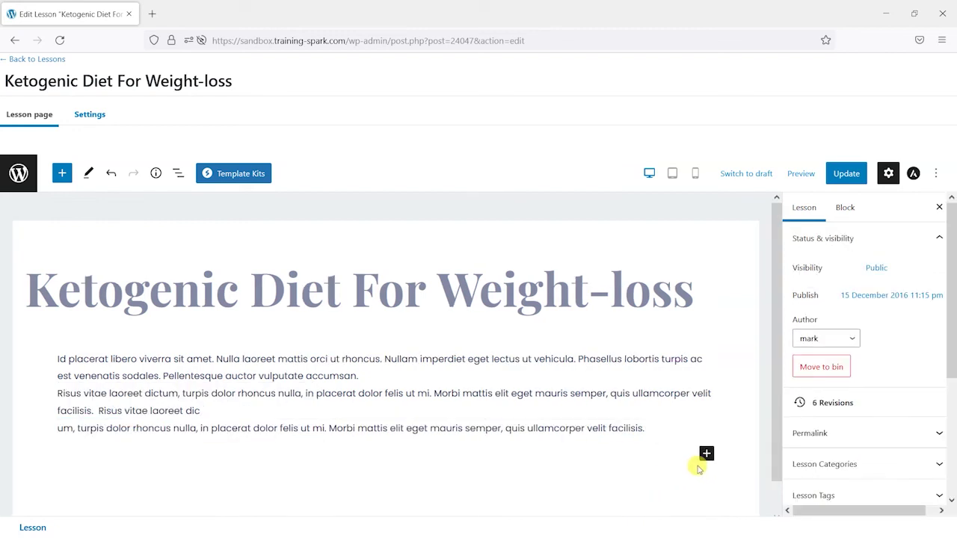
{"action": "left_click", "coordinate": [706, 455]}
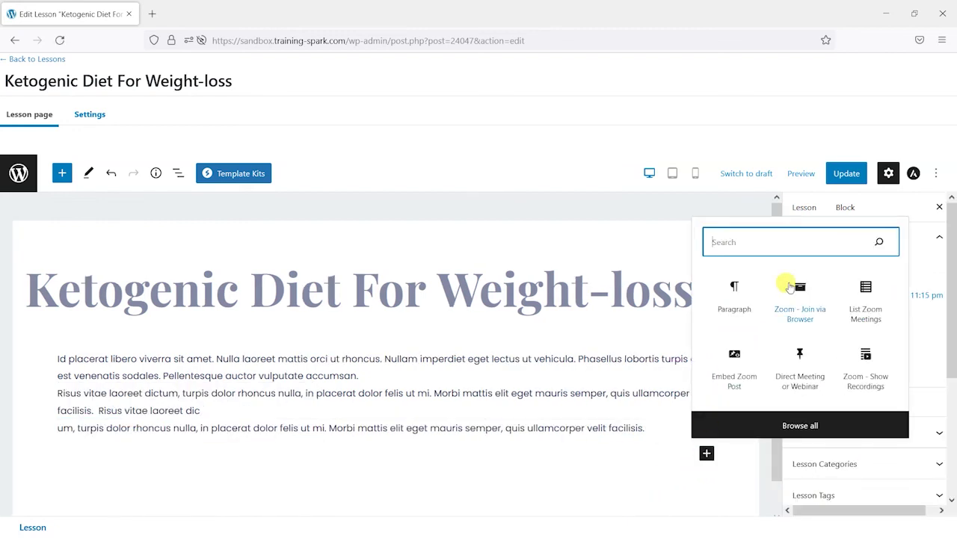
{"action": "type", "text": "zoom"}
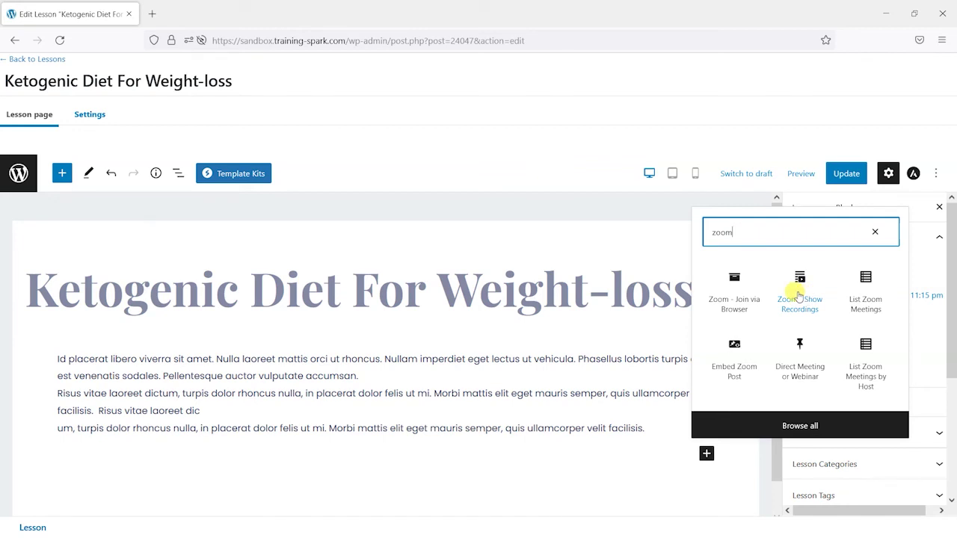
{"action": "left_click", "coordinate": [798, 297]}
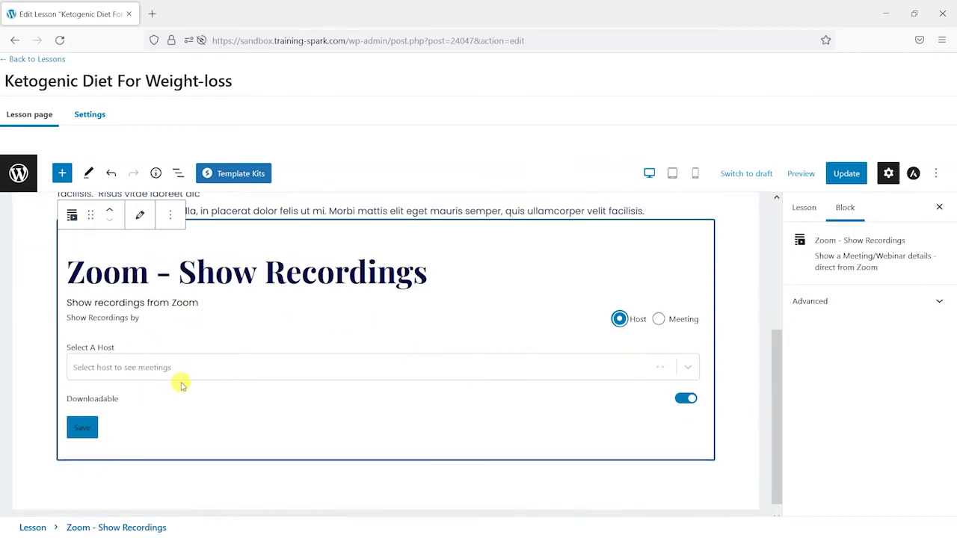
{"action": "left_click", "coordinate": [181, 371]}
{"action": "left_click", "coordinate": [174, 408]}
{"action": "left_click", "coordinate": [90, 427]}
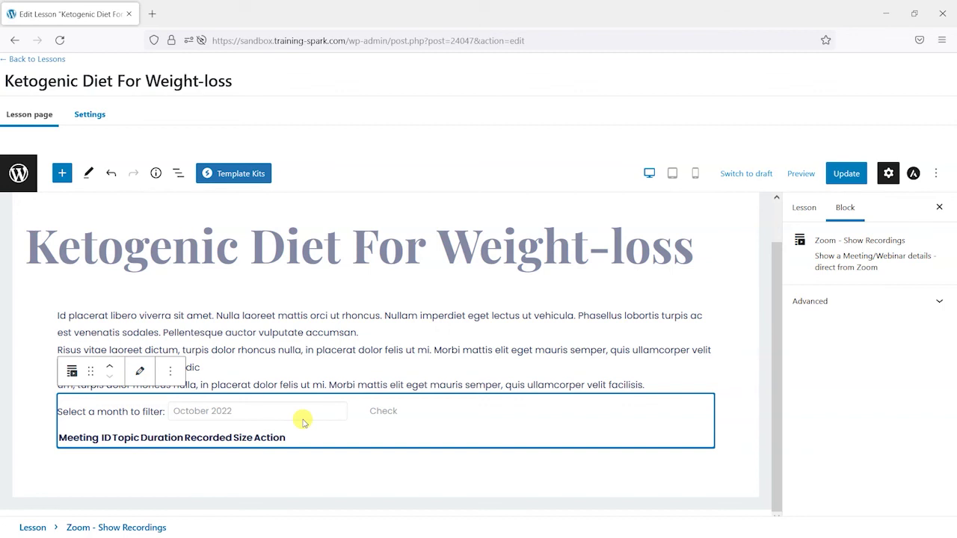
{"action": "key", "text": "Delete"}
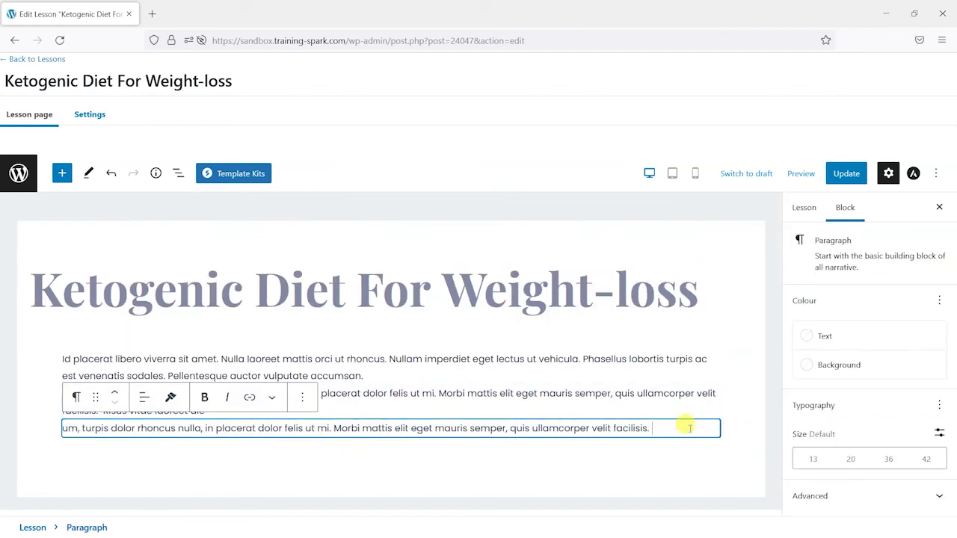
{"action": "key", "text": "Return"}
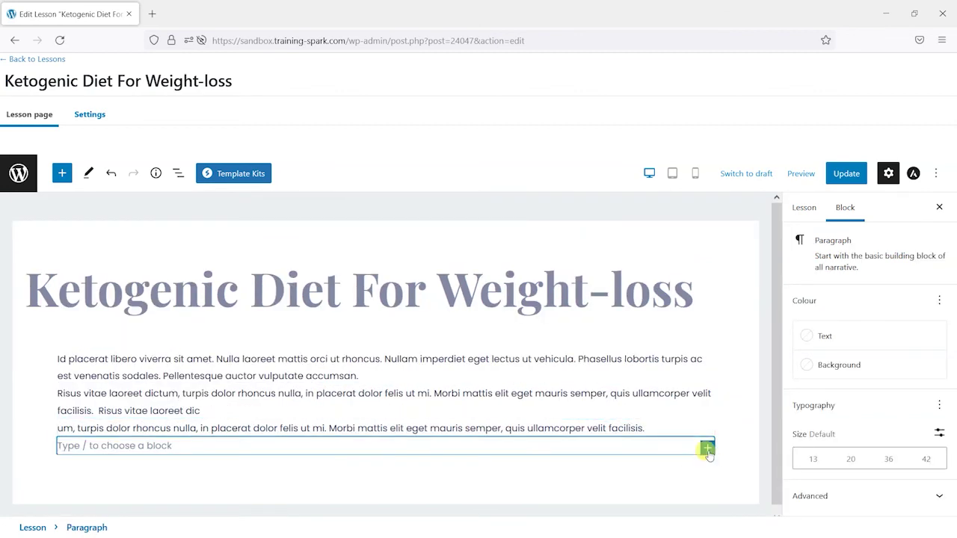
{"action": "left_click", "coordinate": [707, 448]}
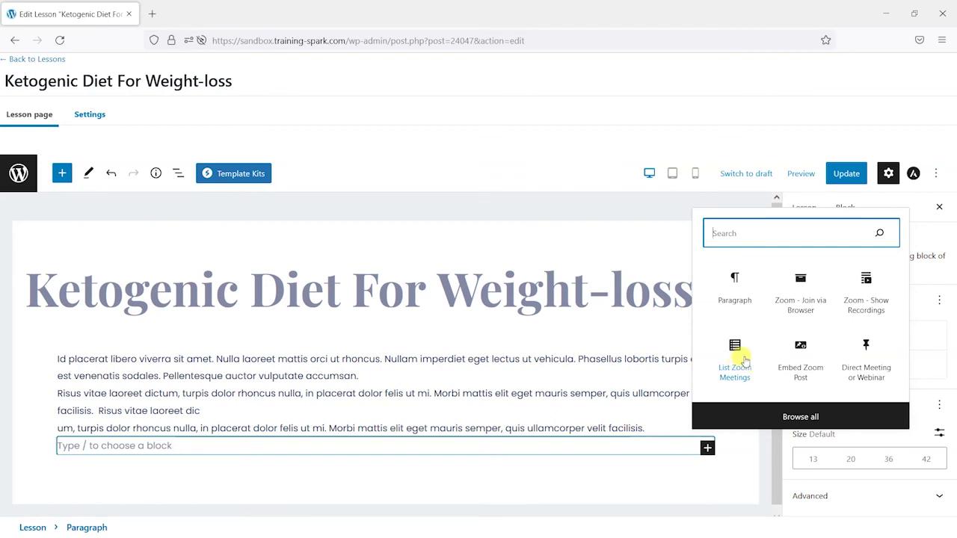
{"action": "type", "text": "zoom"}
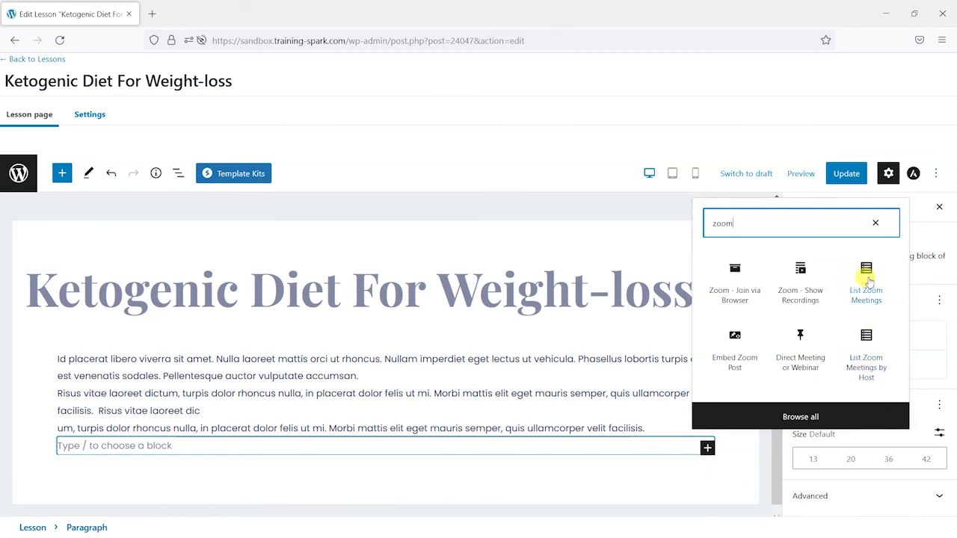
{"action": "left_click", "coordinate": [867, 281]}
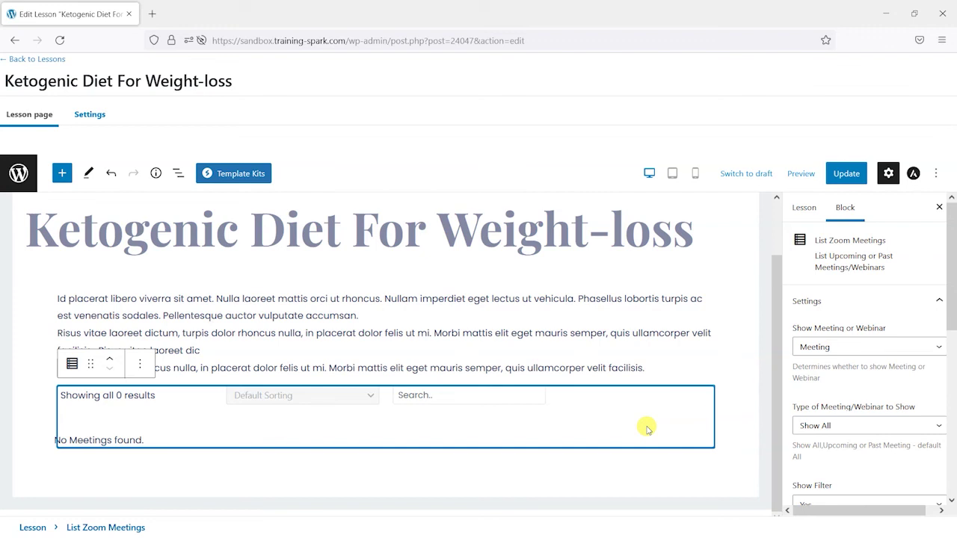
{"action": "key", "text": "Delete"}
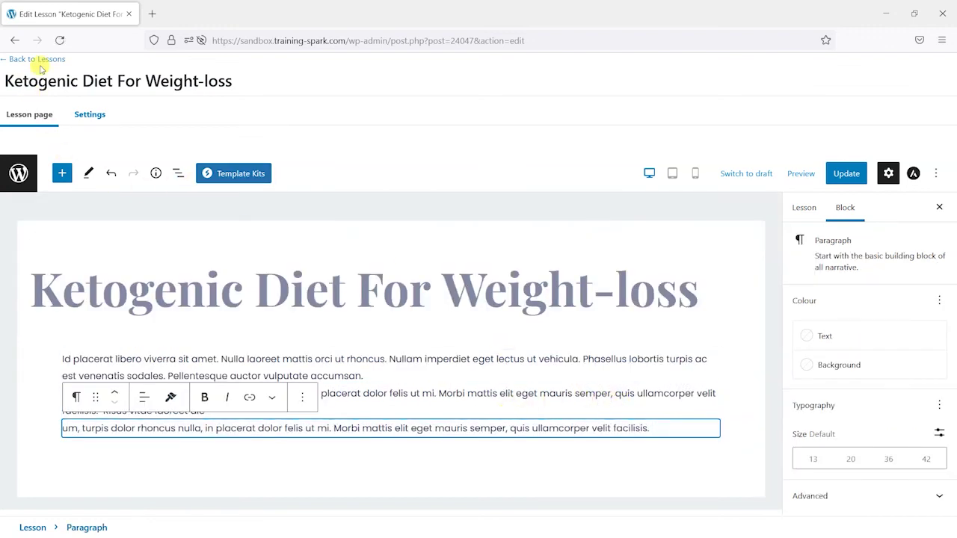
Leave the lesson editor without saving and open the Zoom Events list
{"action": "left_click", "coordinate": [41, 66]}
{"action": "left_click", "coordinate": [500, 321]}
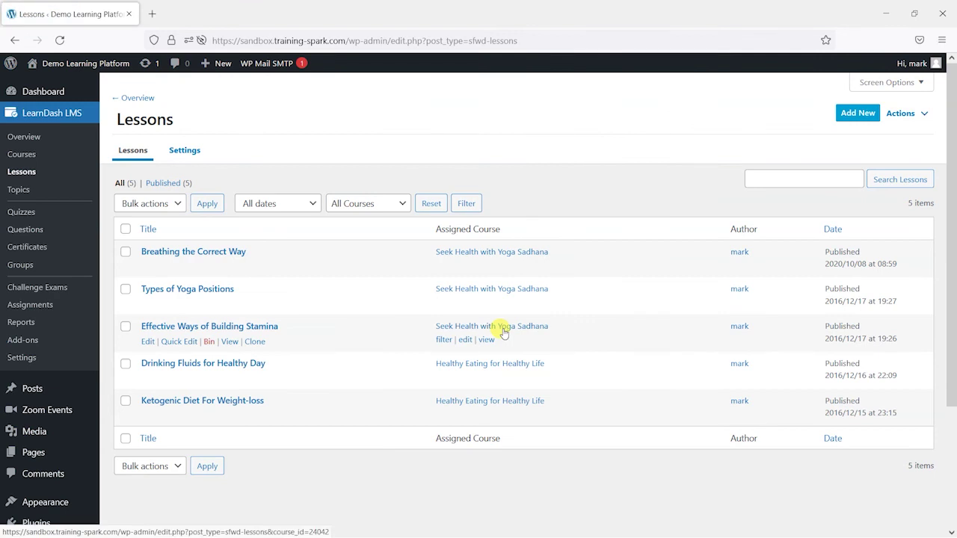
{"action": "left_click", "coordinate": [33, 410]}
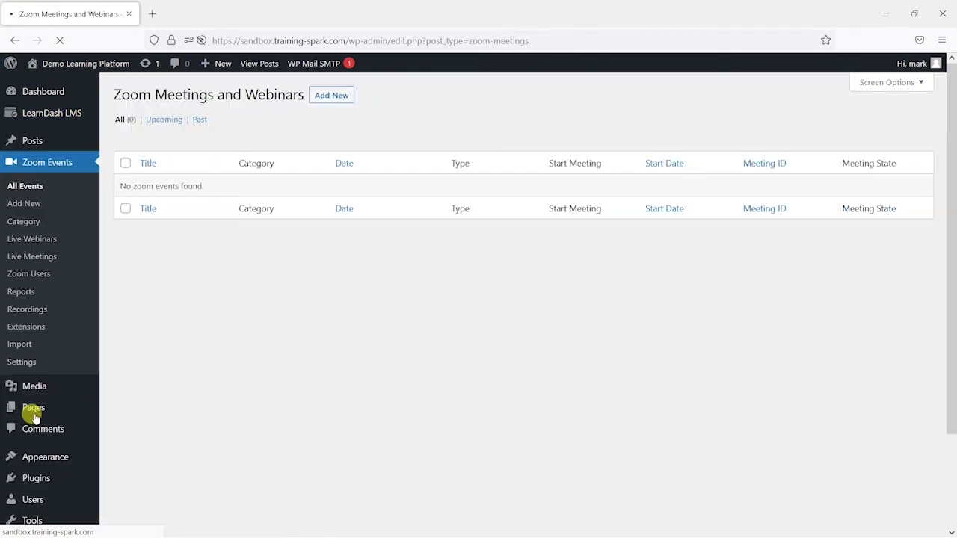